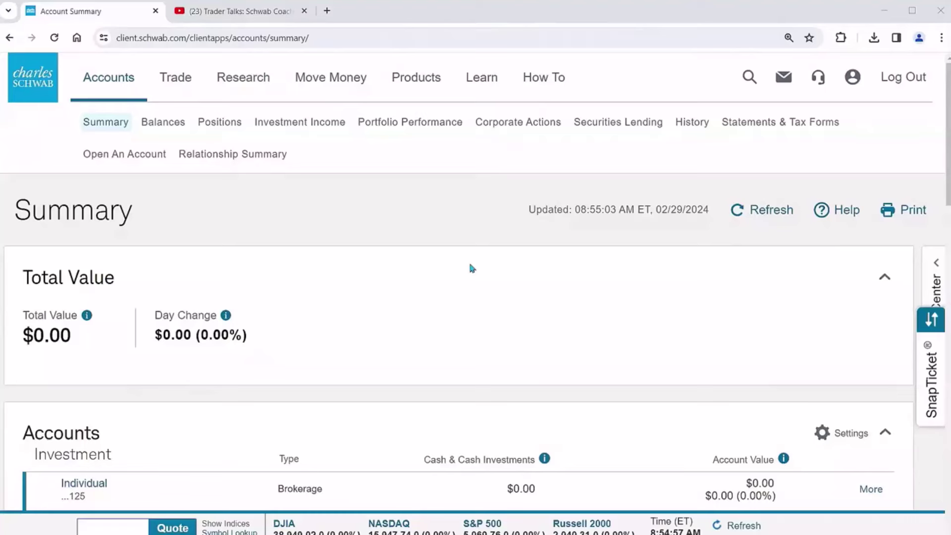
# - Open the Trading Platforms page from the site's Trade section
pyautogui.click(190, 86)
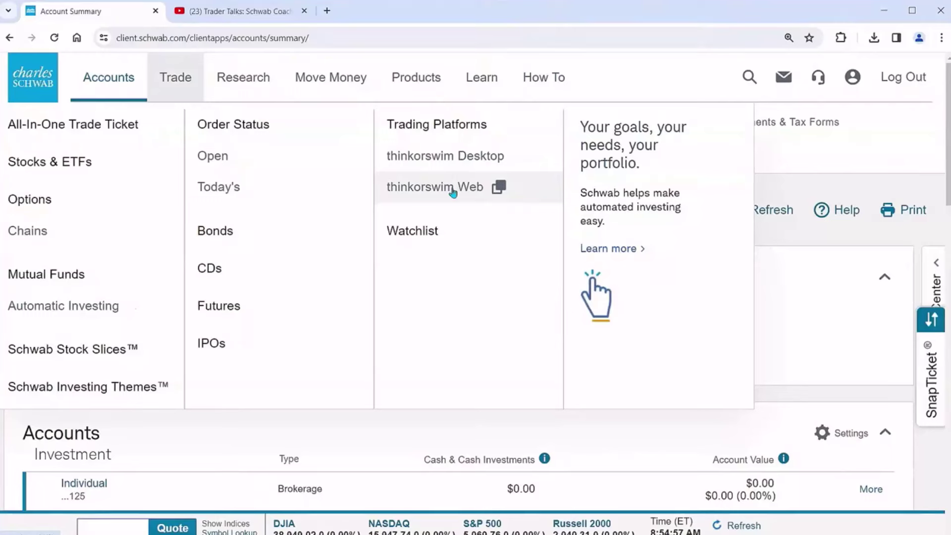
pyautogui.click(474, 133)
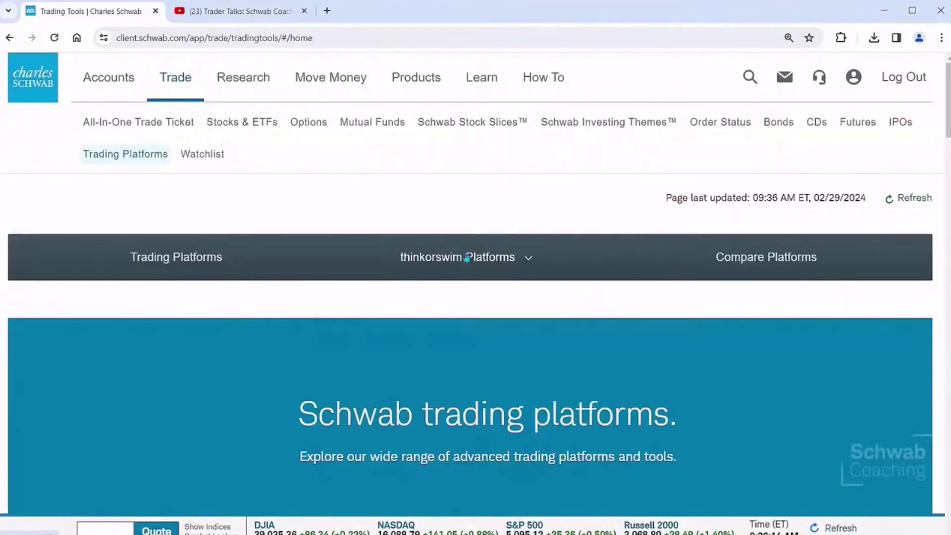
pyautogui.moveTo(182, 91)
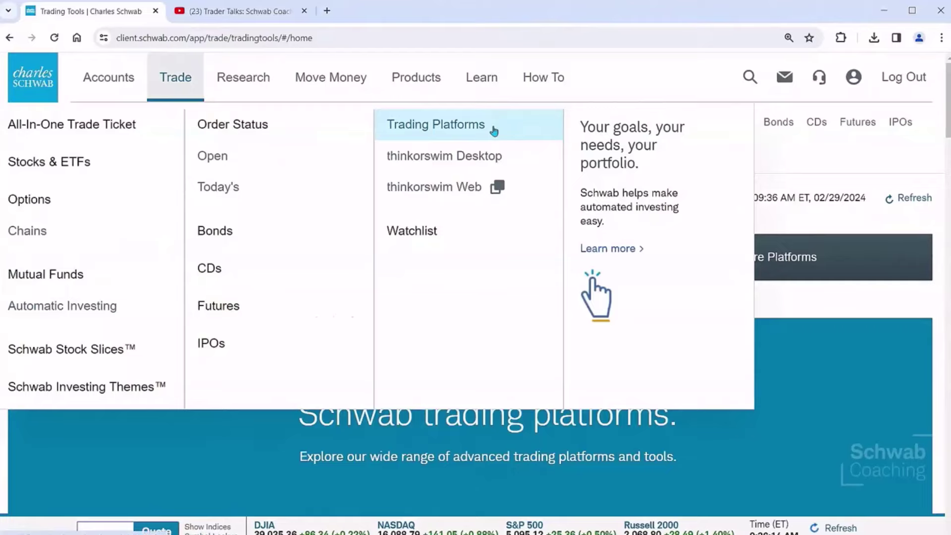
# - Examine the thinkorswim desktop, web and mobile descriptions and their download, launch and app options
pyautogui.scroll(-4, 843, 298)
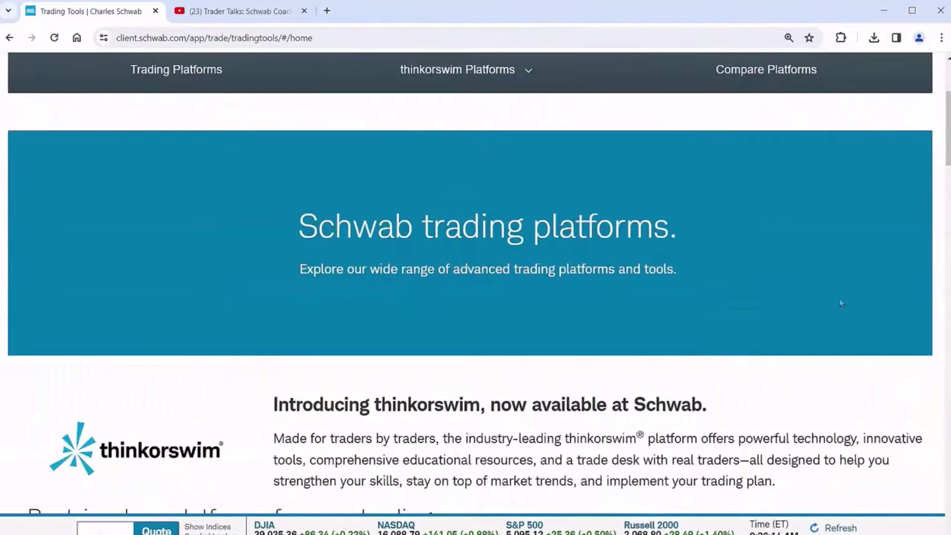
pyautogui.scroll(-9, 841, 302)
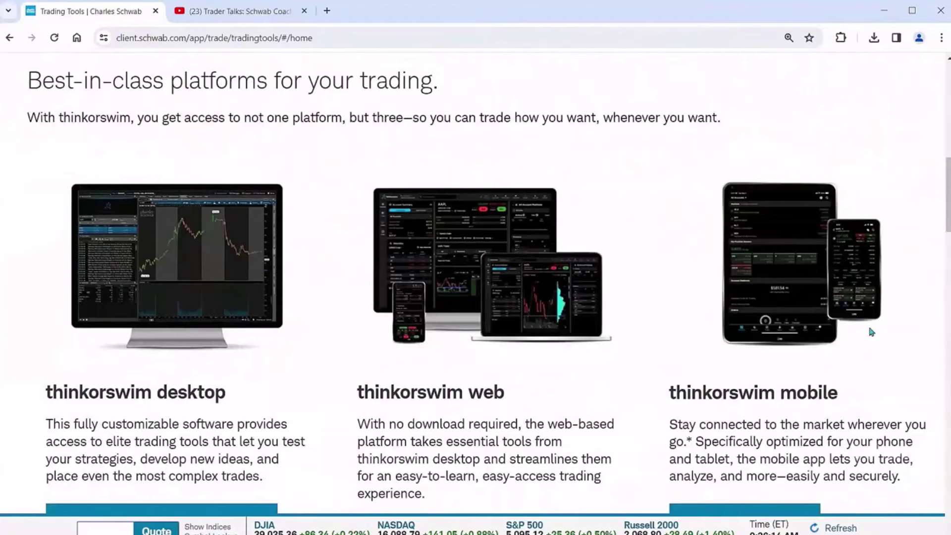
pyautogui.scroll(-2, 872, 332)
pyautogui.scroll(2, 872, 332)
pyautogui.hotkey('alt', 'Tab')
pyautogui.scroll(-1, 847, 356)
pyautogui.scroll(-1, 848, 354)
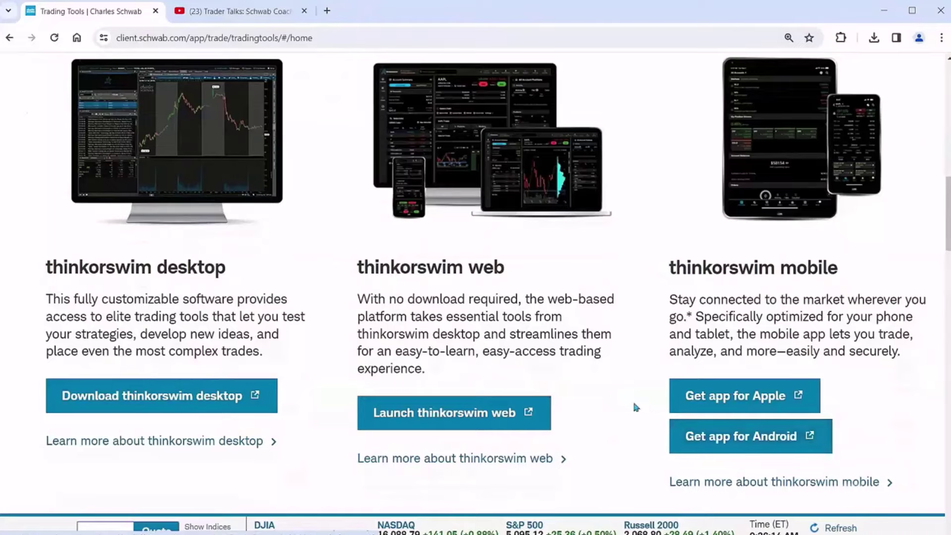
pyautogui.scroll(-1, 632, 406)
# - Open the Compare Platforms page from the trading platforms page
pyautogui.scroll(10, 629, 404)
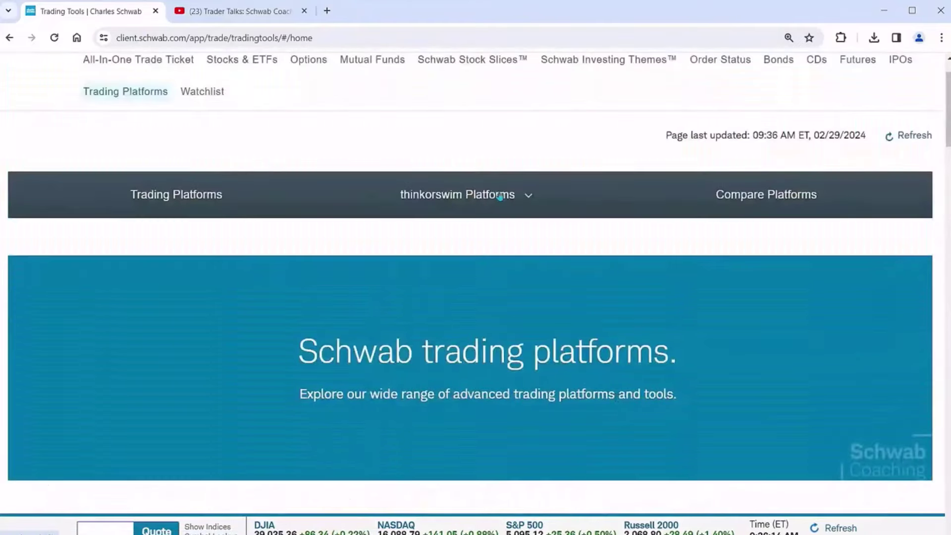
pyautogui.click(501, 196)
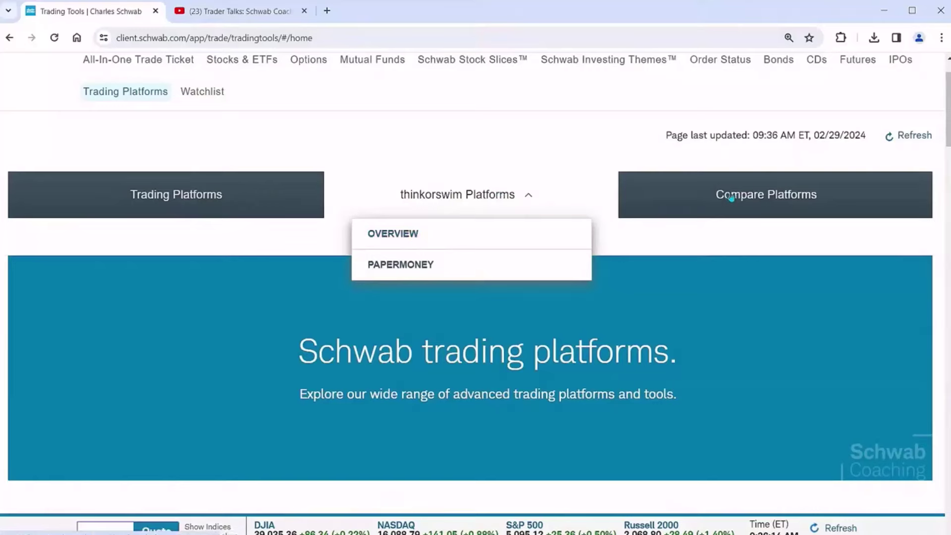
pyautogui.click(732, 198)
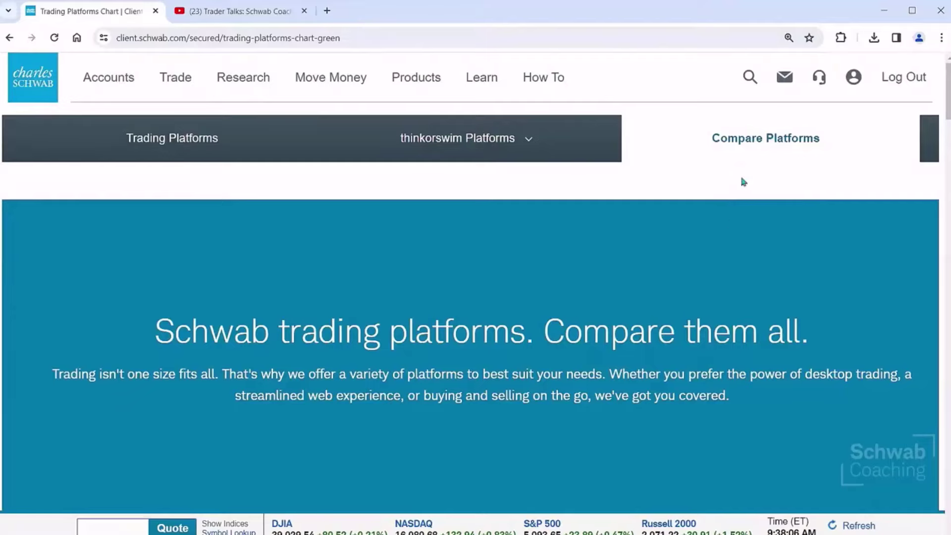
# - Compare the platforms' descriptions, best-suited clients and key features, highlighting the suitability text for thinkorswim desktop and thinkorswim web
pyautogui.scroll(-6, 729, 225)
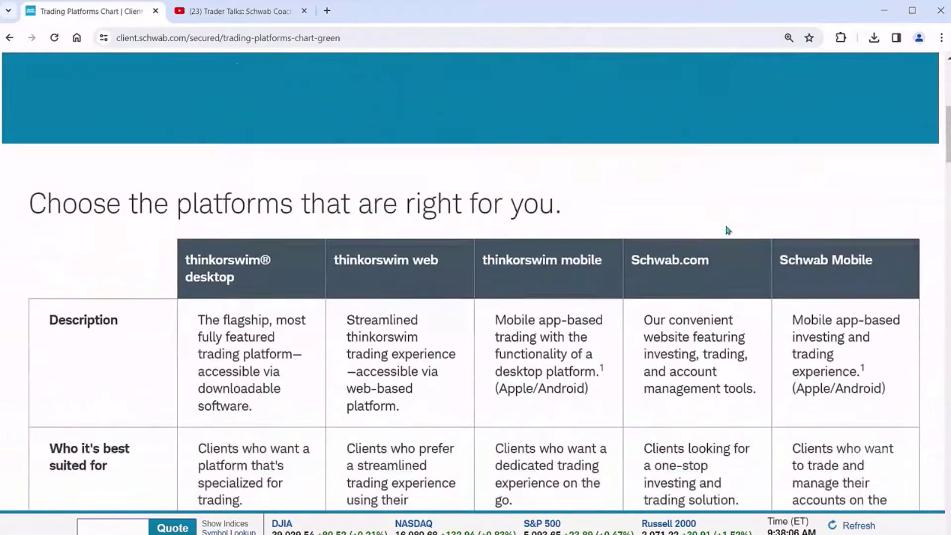
pyautogui.scroll(-3, 727, 229)
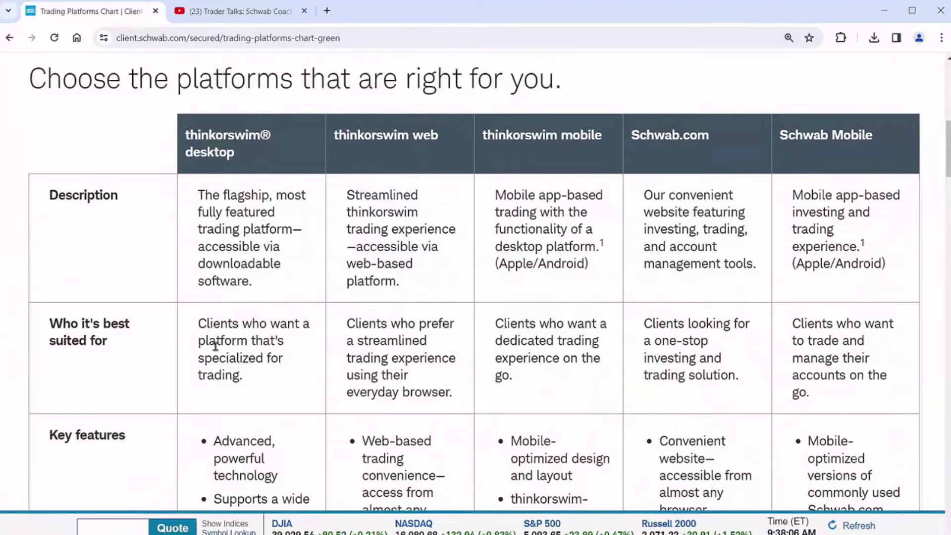
pyautogui.scroll(-2, 215, 345)
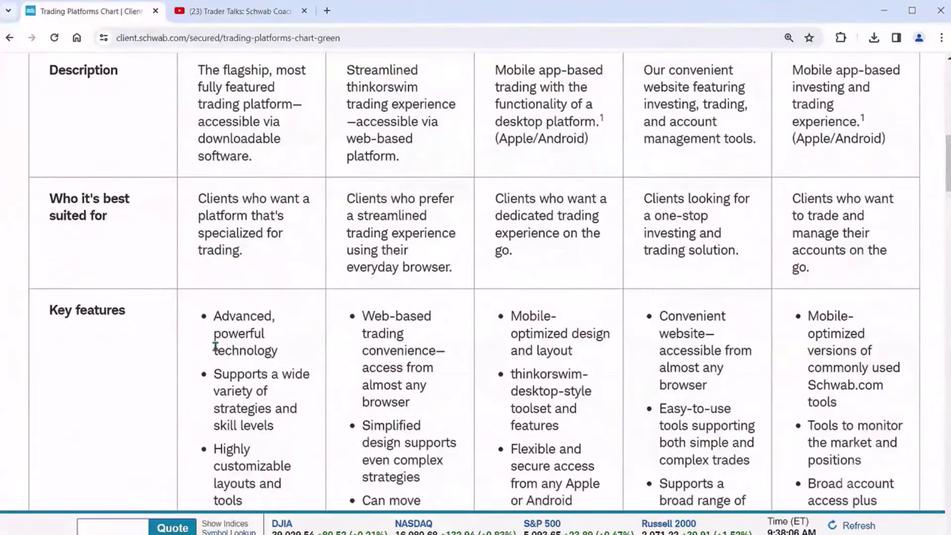
pyautogui.scroll(1, 84, 233)
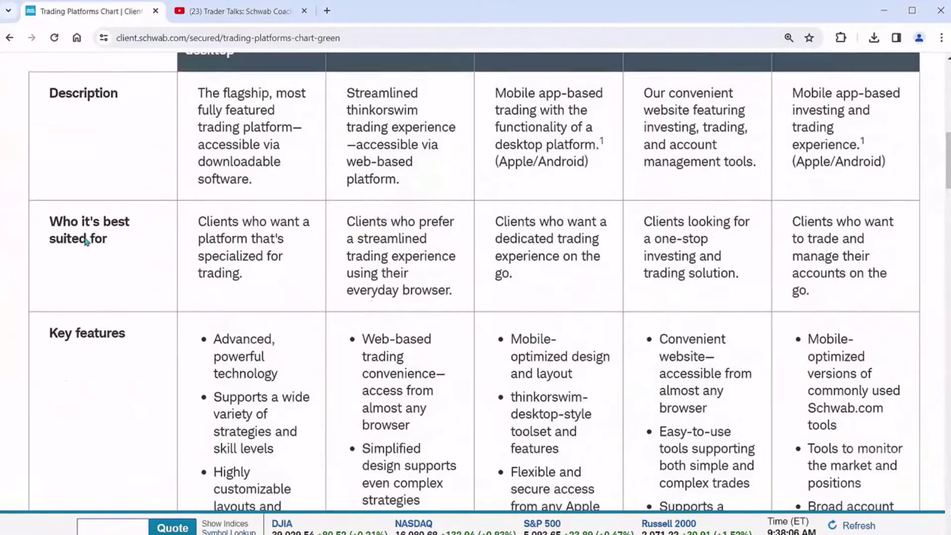
pyautogui.moveTo(252, 312); pyautogui.dragTo(195, 300)
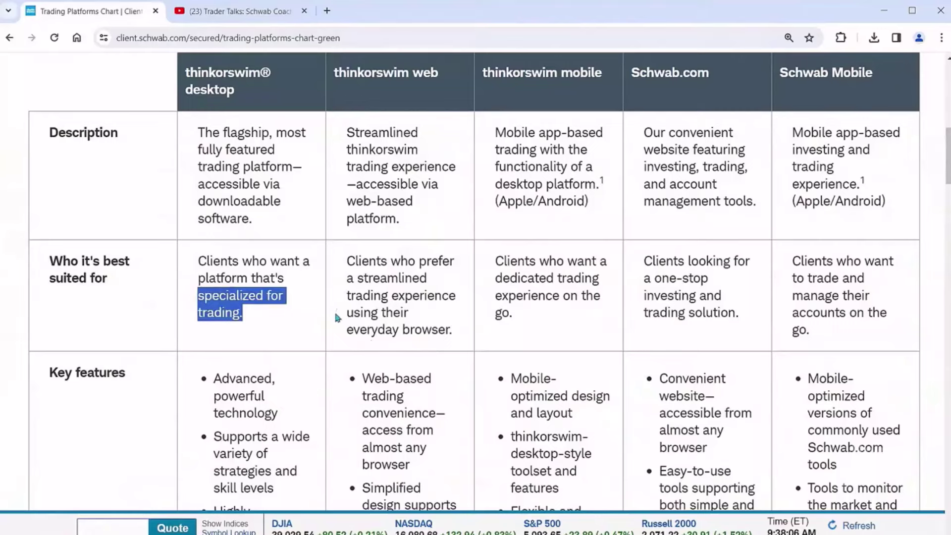
pyautogui.moveTo(355, 296); pyautogui.dragTo(446, 328)
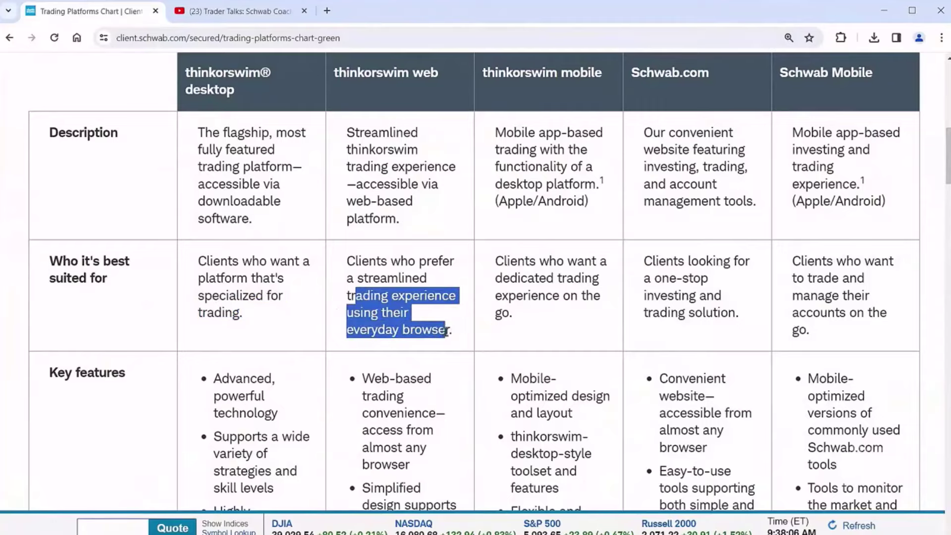
pyautogui.scroll(-5, 445, 331)
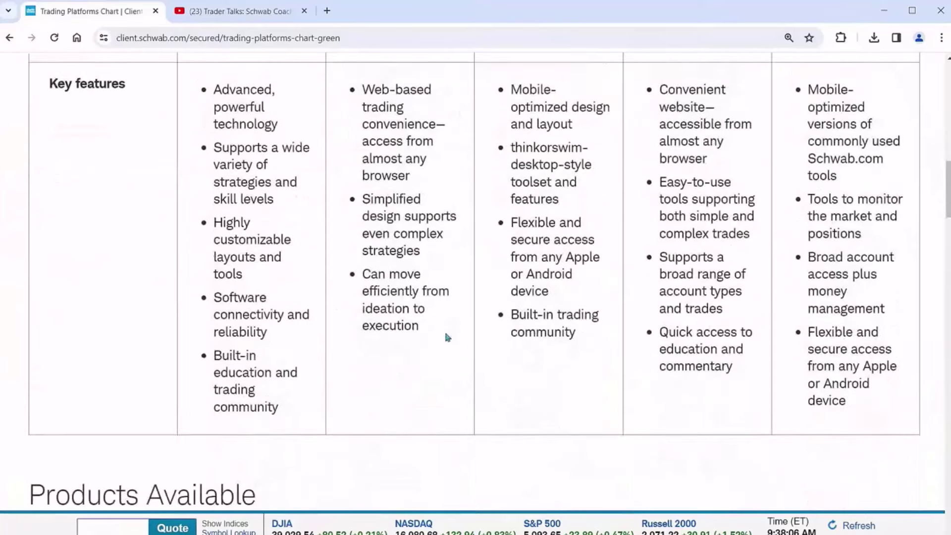
# - Review the Products Available table across the platforms, highlighting the thinkorswim web column heading
pyautogui.scroll(-6, 446, 337)
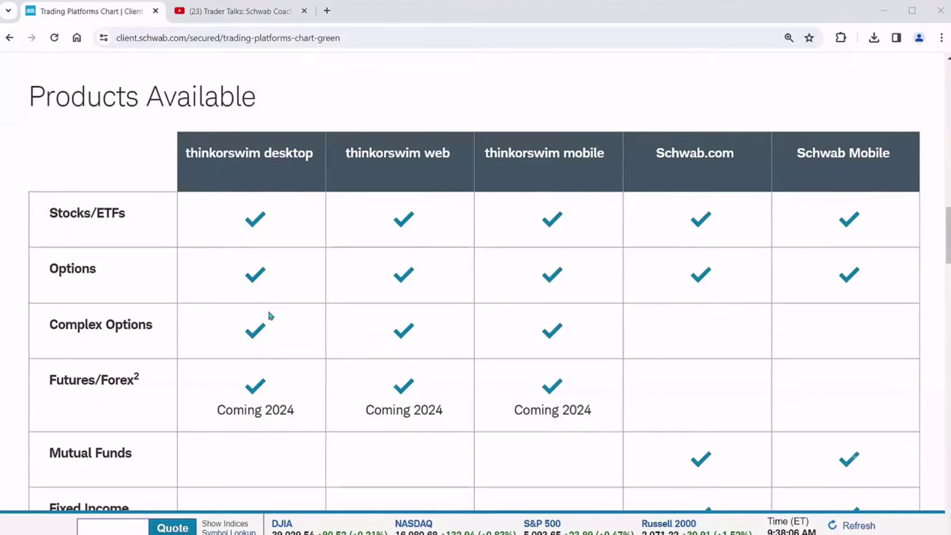
pyautogui.moveTo(443, 154); pyautogui.dragTo(347, 155)
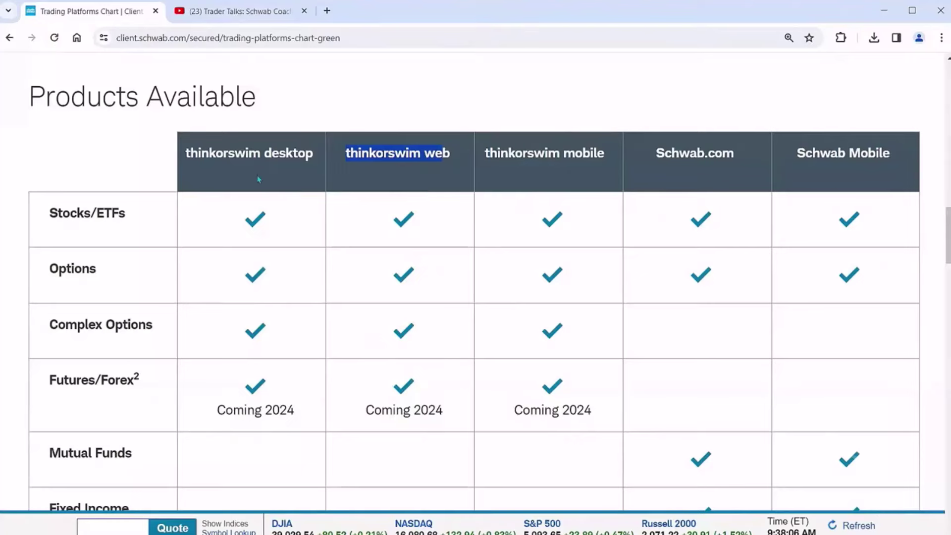
pyautogui.moveTo(458, 157); pyautogui.dragTo(347, 154)
pyautogui.scroll(1, 422, 180)
# - Open the Overview page of the thinkorswim Platforms section
pyautogui.scroll(15, 423, 179)
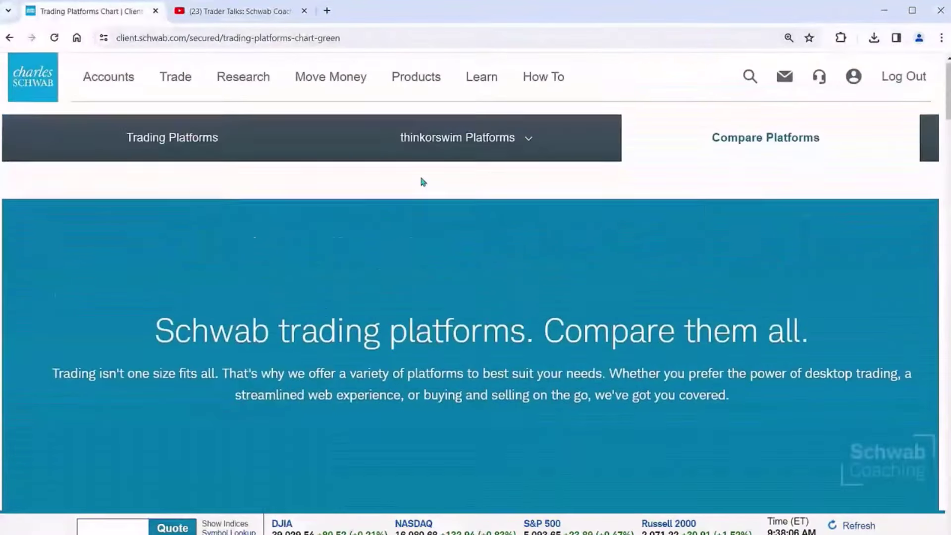
pyautogui.click(492, 145)
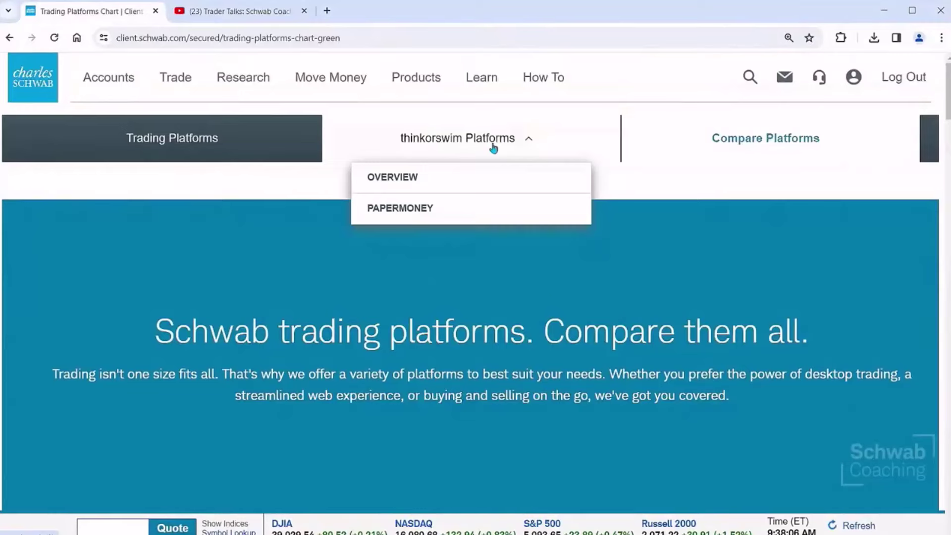
pyautogui.click(411, 178)
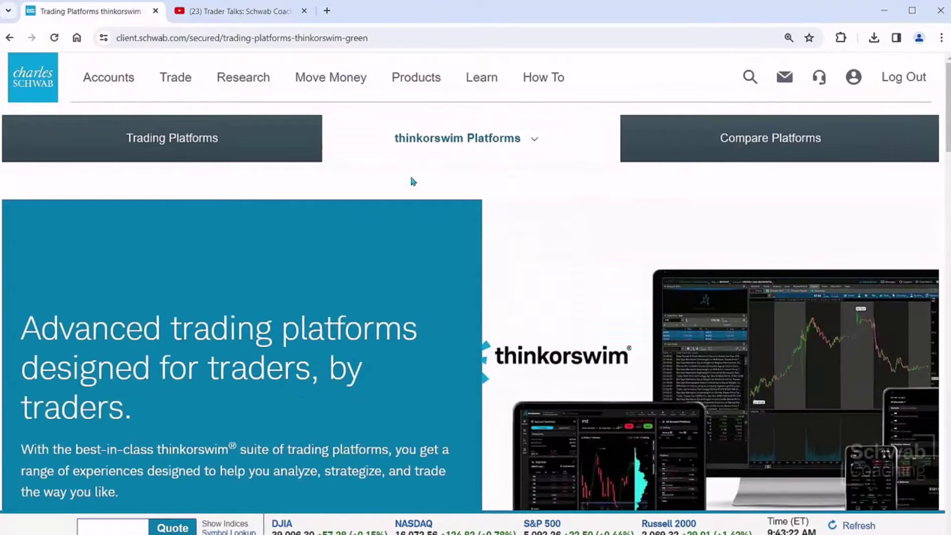
# - Show the thinkorswim web details on the overview page and launch thinkorswim web
pyautogui.scroll(-8, 417, 177)
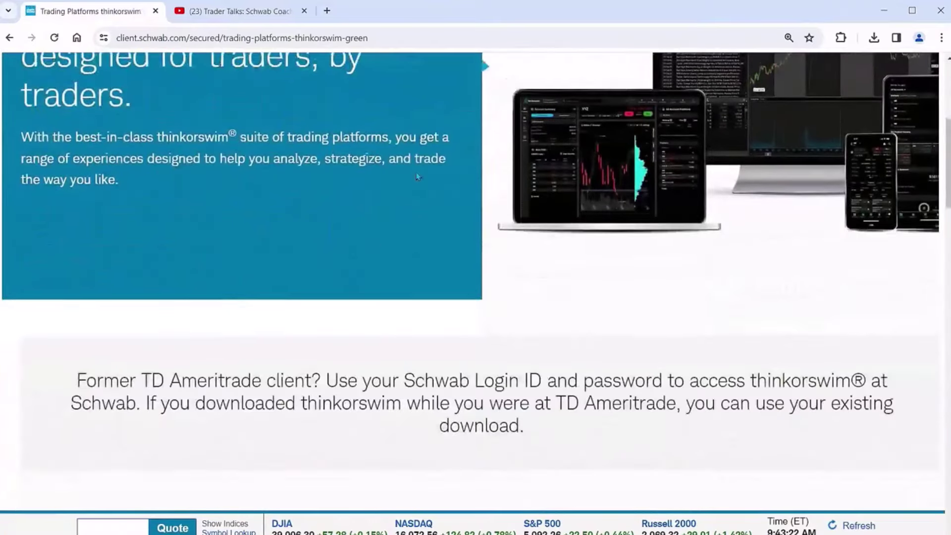
pyautogui.scroll(-2, 418, 176)
pyautogui.scroll(-5, 418, 177)
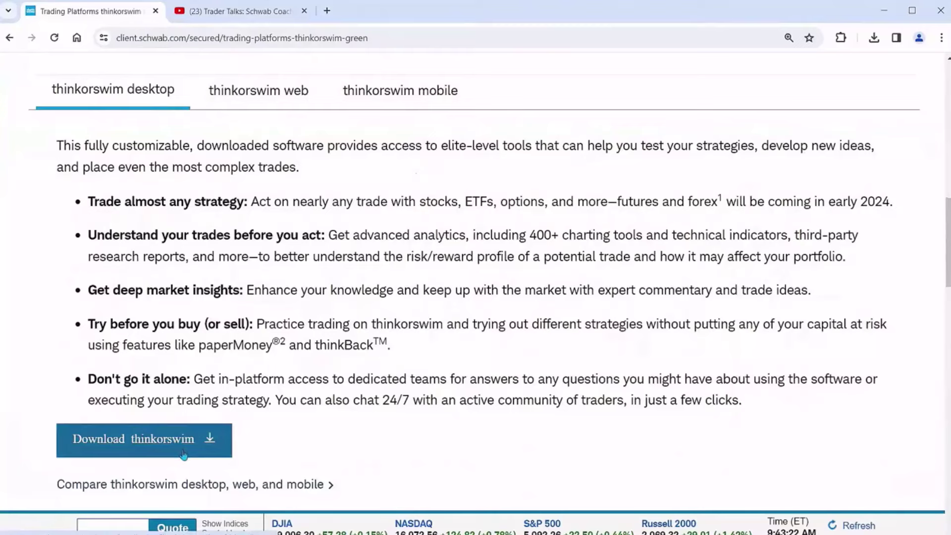
pyautogui.click(285, 101)
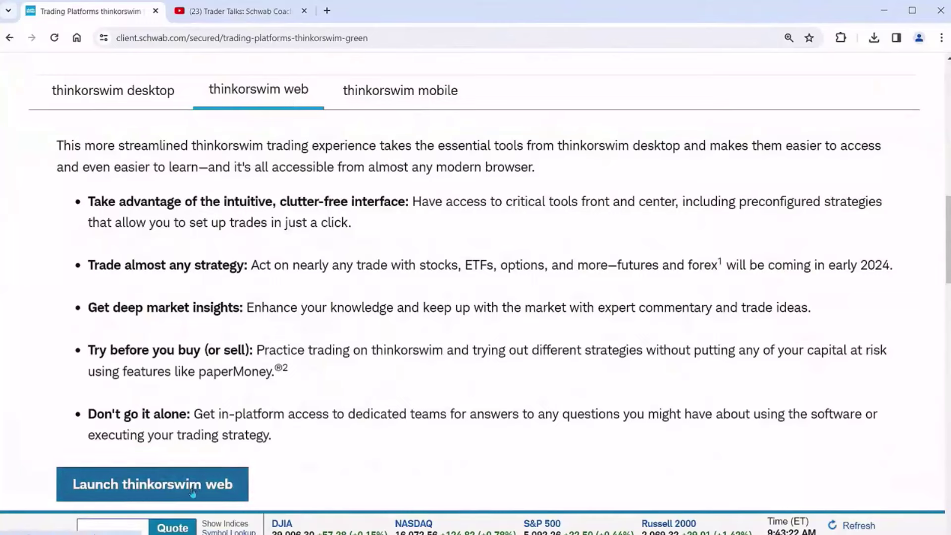
pyautogui.click(219, 493)
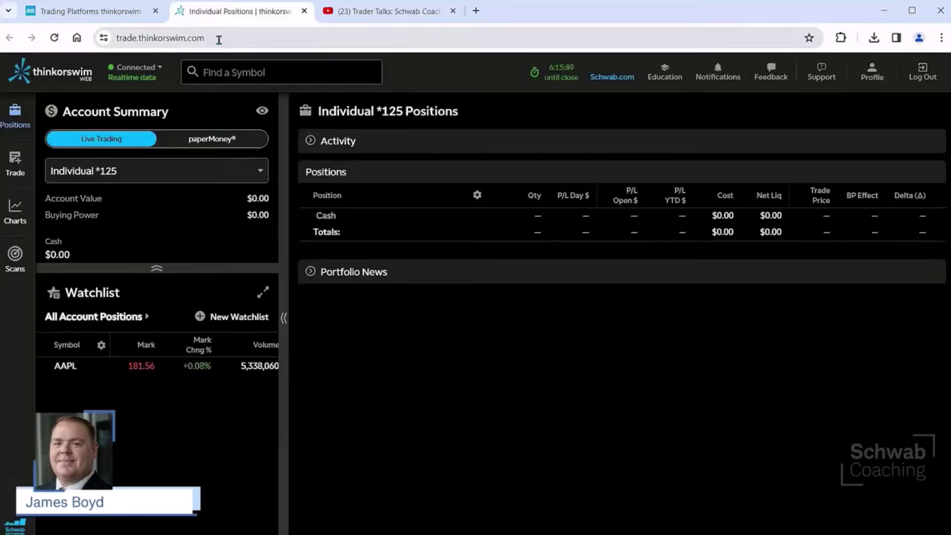
# - Switch the account from Live Trading to paperMoney and expand the Activity section above the positions
pyautogui.click(219, 40)
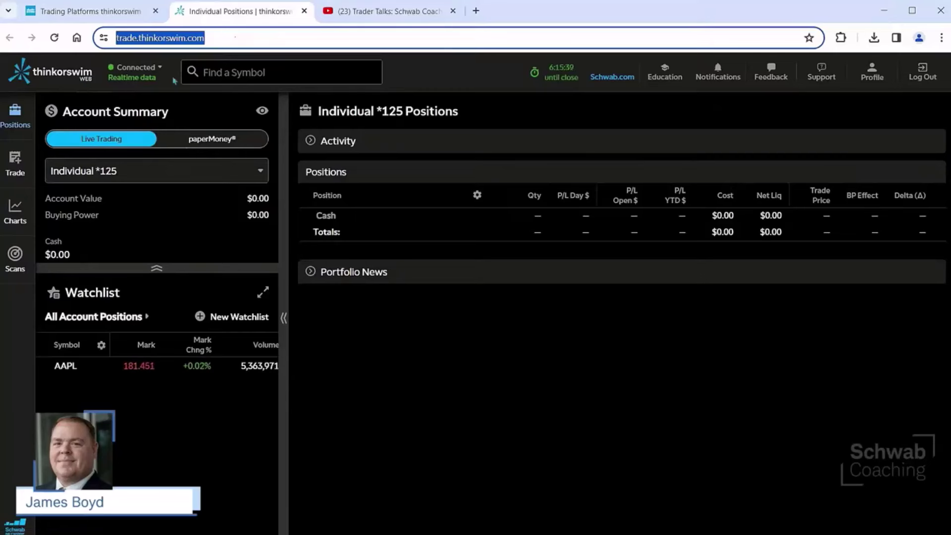
pyautogui.click(218, 72)
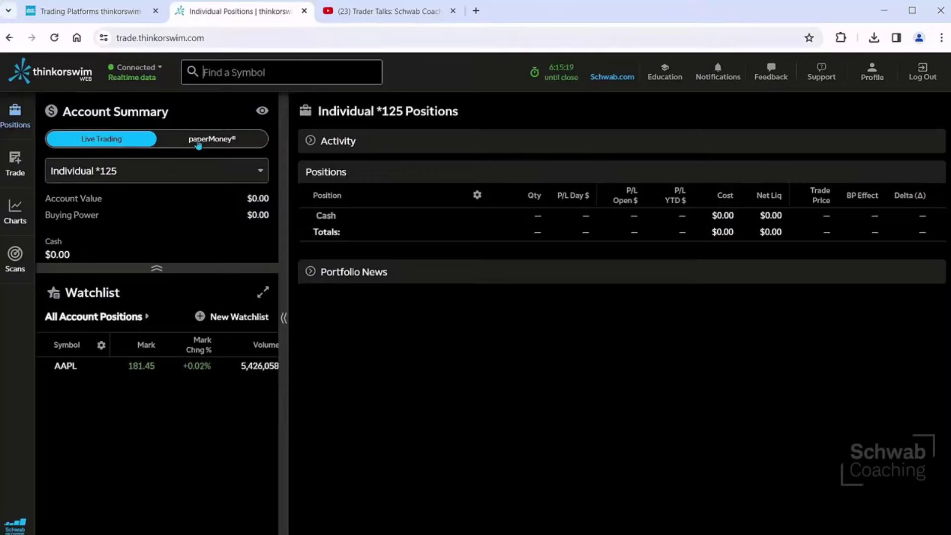
pyautogui.click(224, 141)
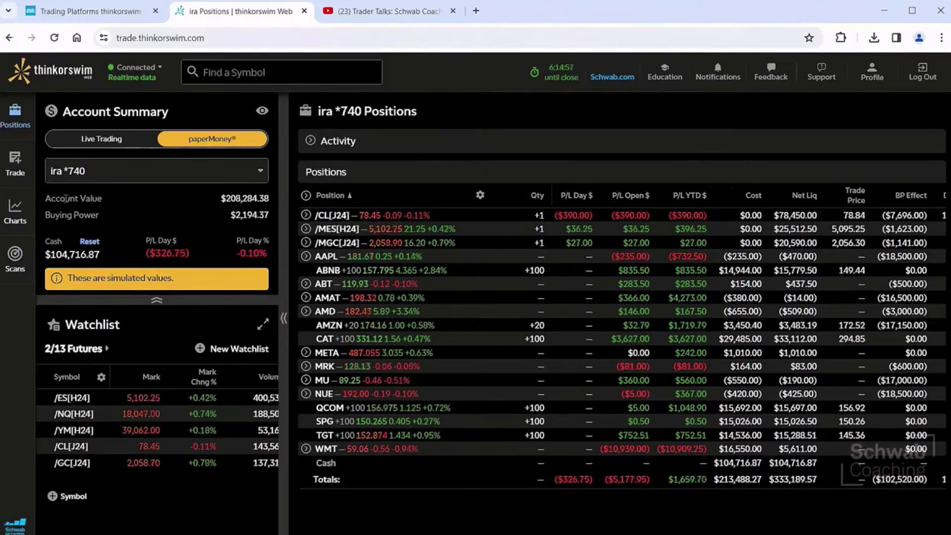
pyautogui.moveTo(51, 198); pyautogui.dragTo(93, 199)
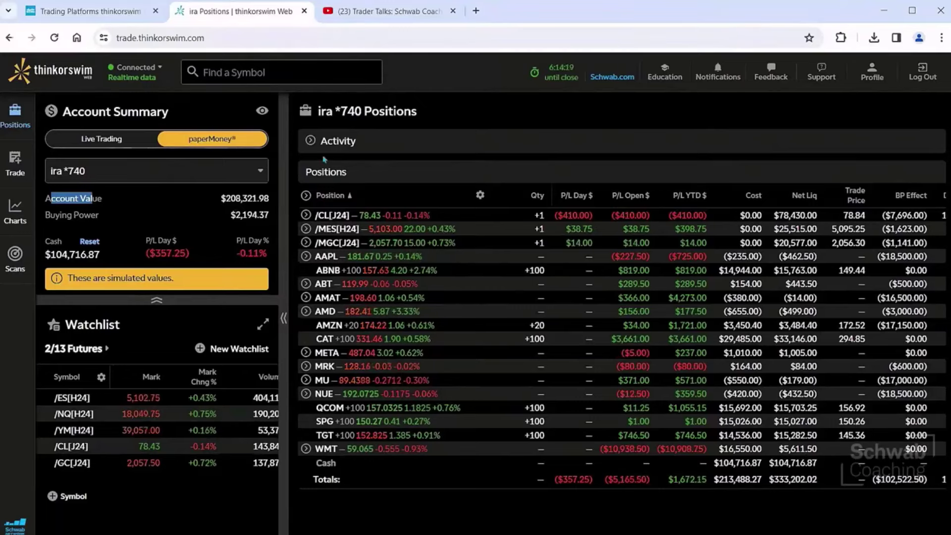
pyautogui.click(319, 142)
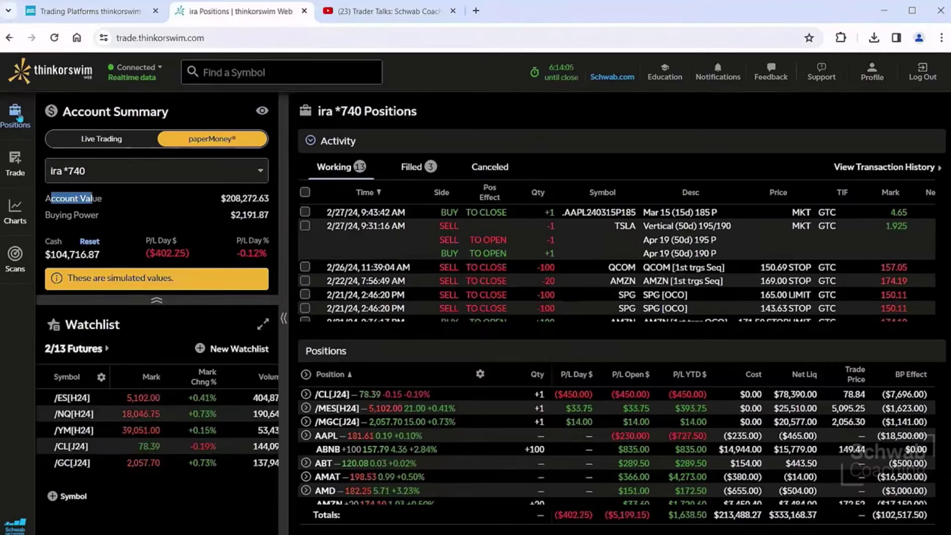
# - View the Trade, Charts and Scans pages in turn and return to the Positions page
pyautogui.click(16, 163)
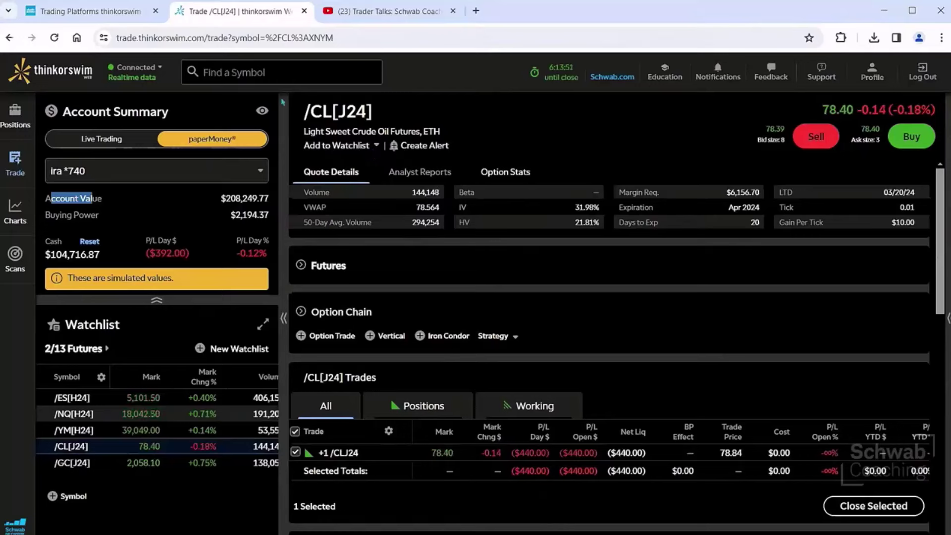
pyautogui.click(261, 74)
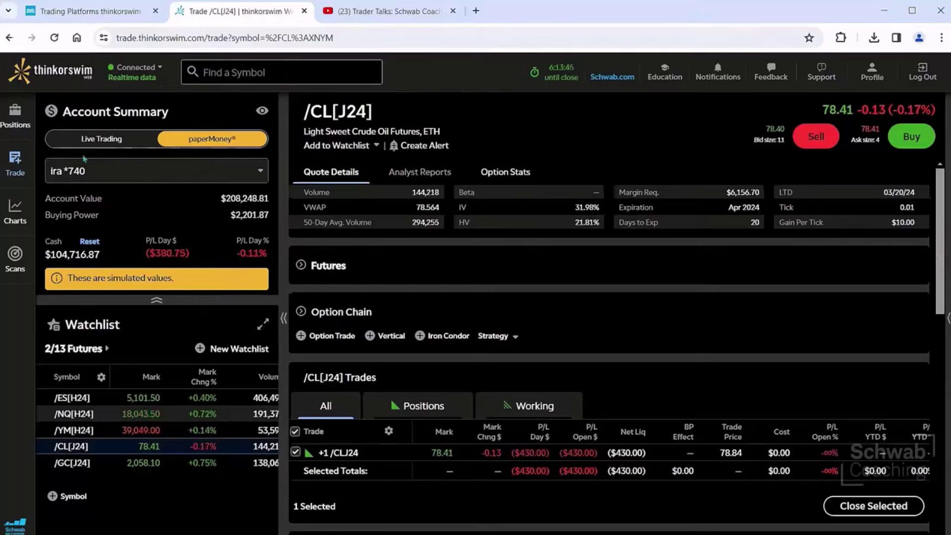
pyautogui.click(20, 214)
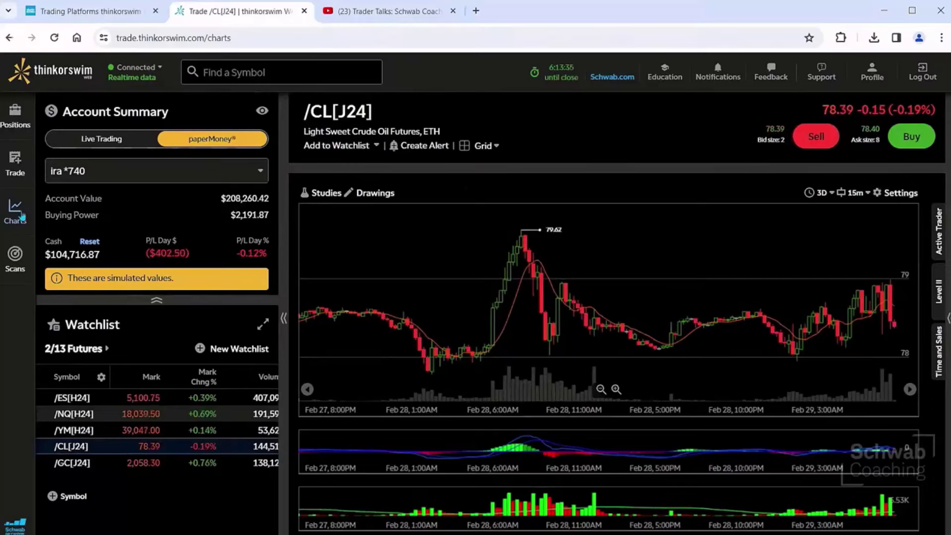
pyautogui.click(24, 263)
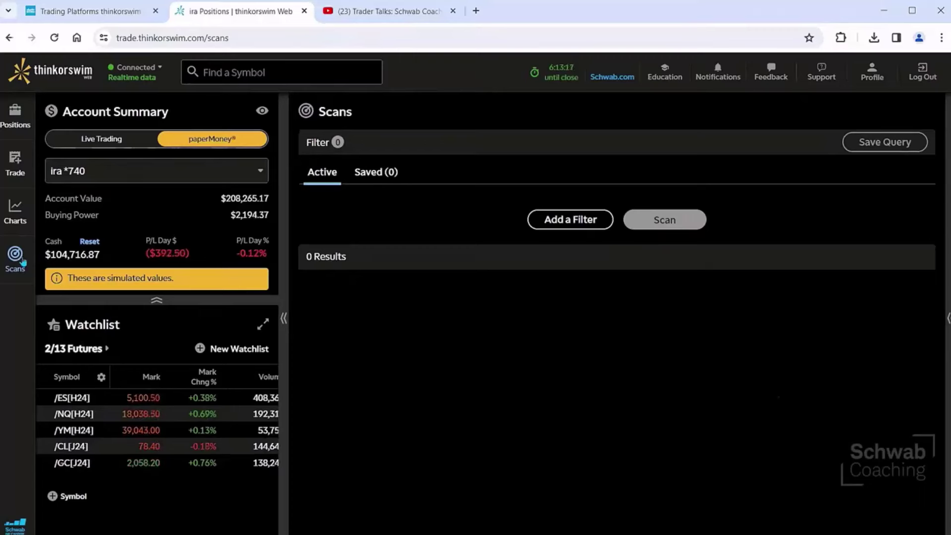
pyautogui.click(27, 124)
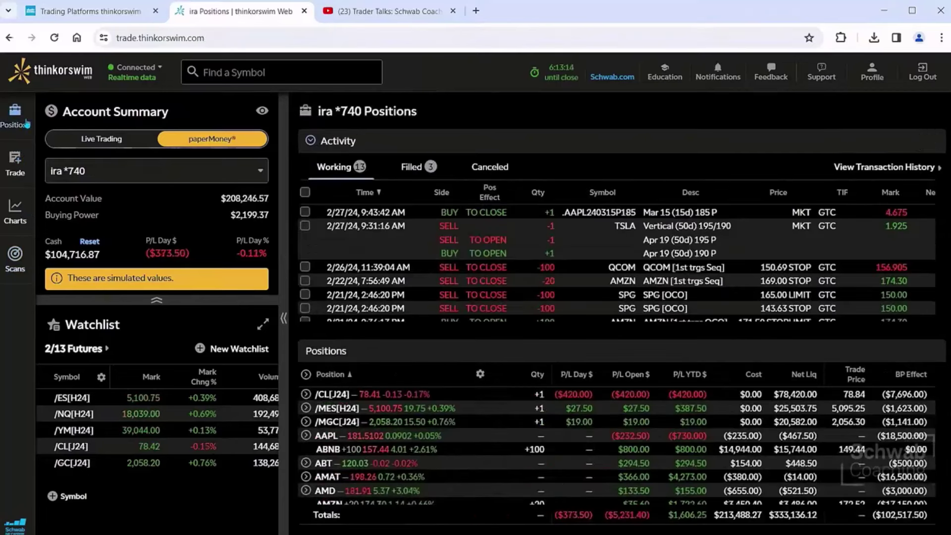
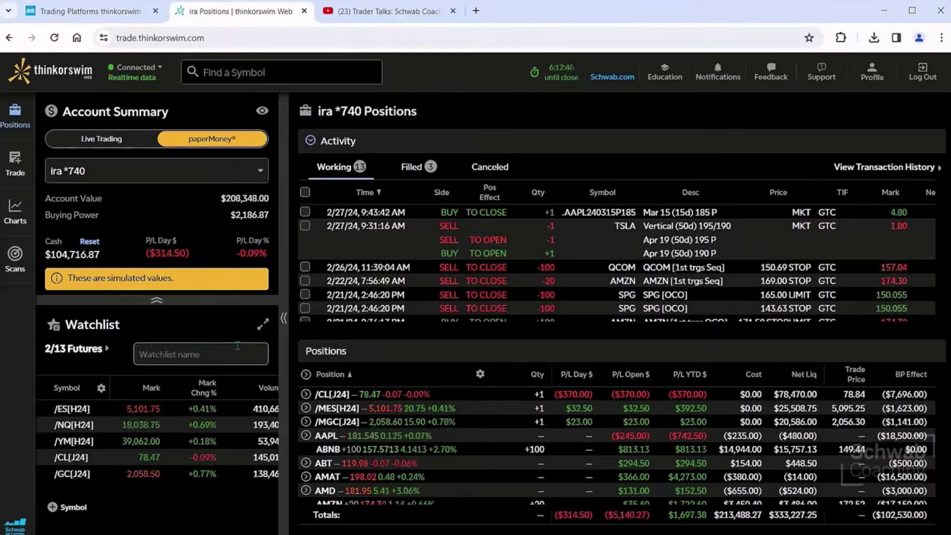
# - Name the new watchlist "watchlist 2/29" and save it
pyautogui.write('watc')
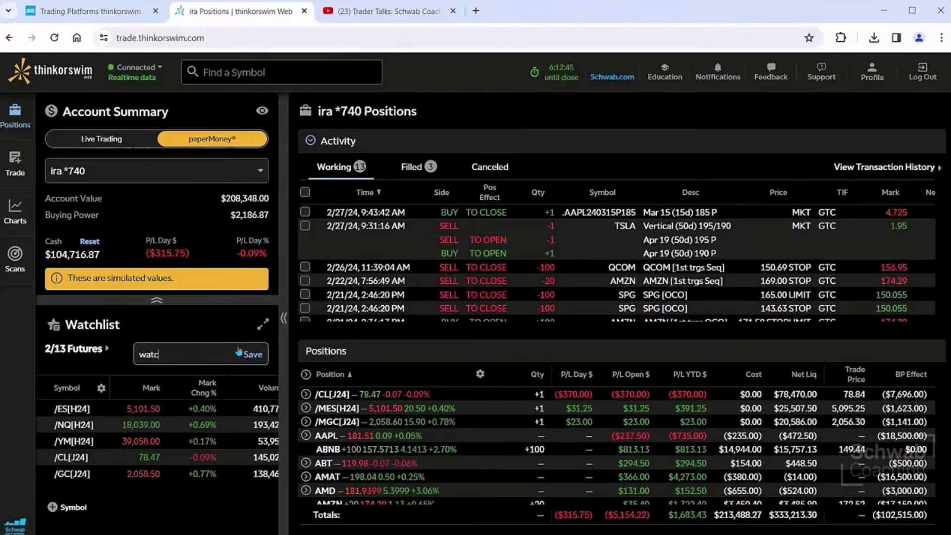
pyautogui.write('hlist 2/29')
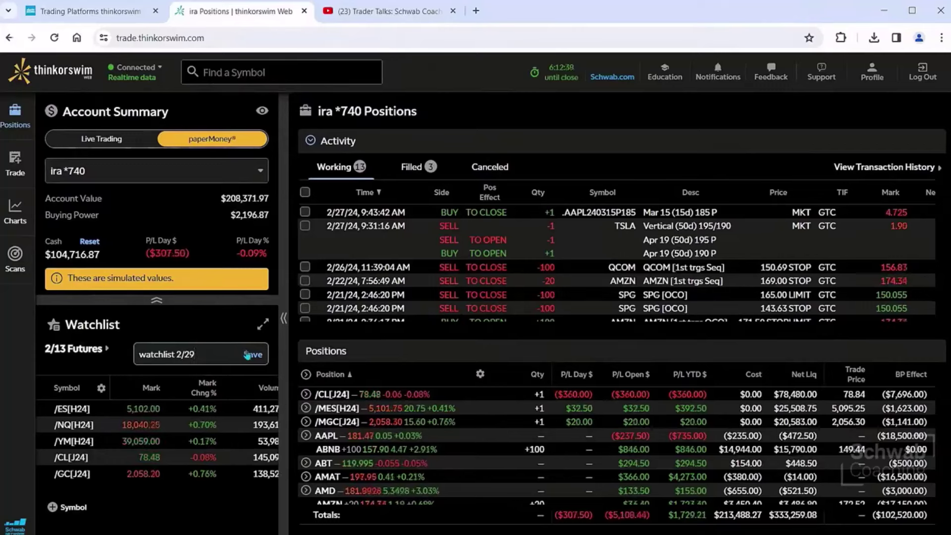
pyautogui.click(251, 355)
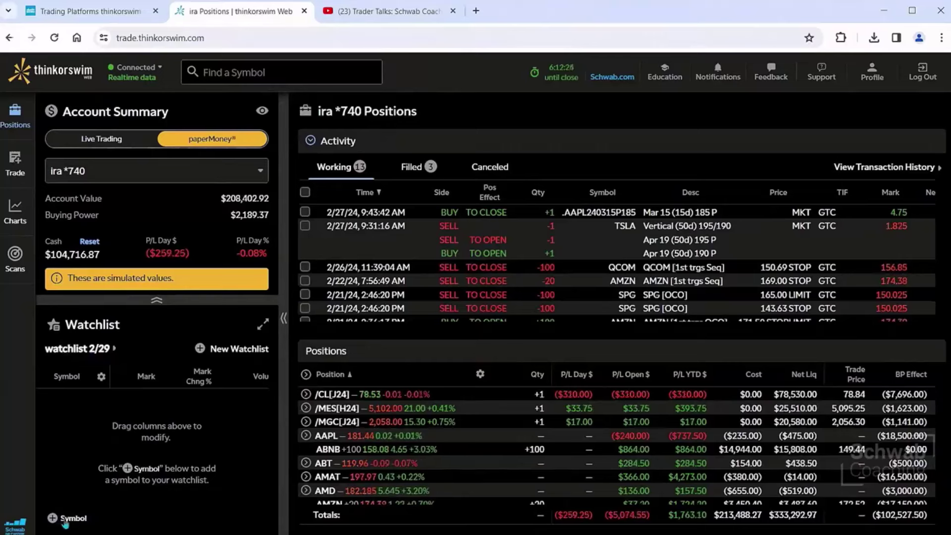
# - Add the symbols /ES, AAPL, /CL, /NQ and NVDA to the empty watchlist 2/29
pyautogui.click(68, 519)
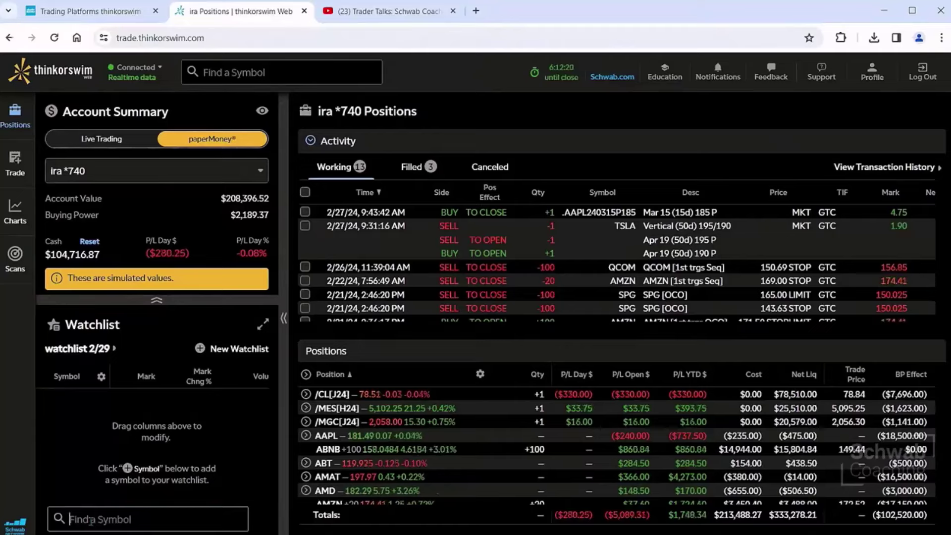
pyautogui.write('/ES')
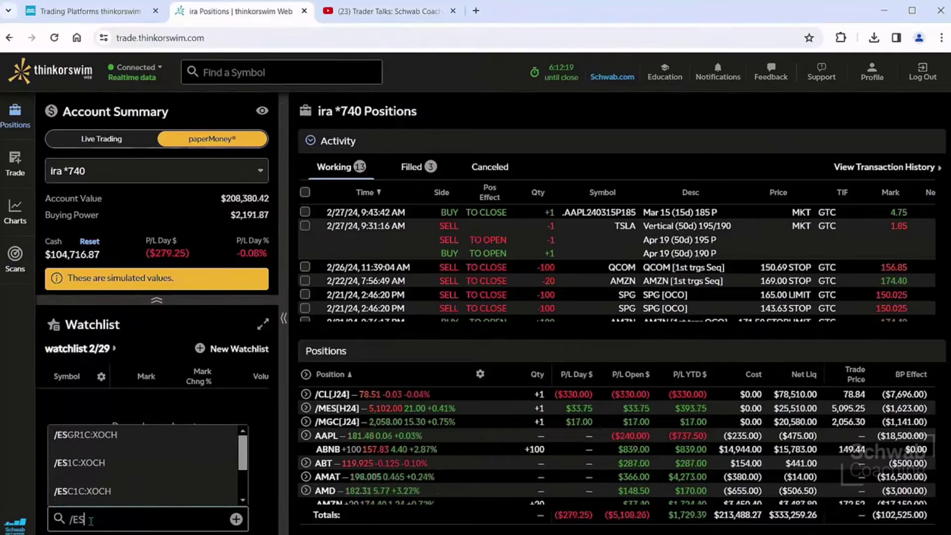
pyautogui.press('Return')
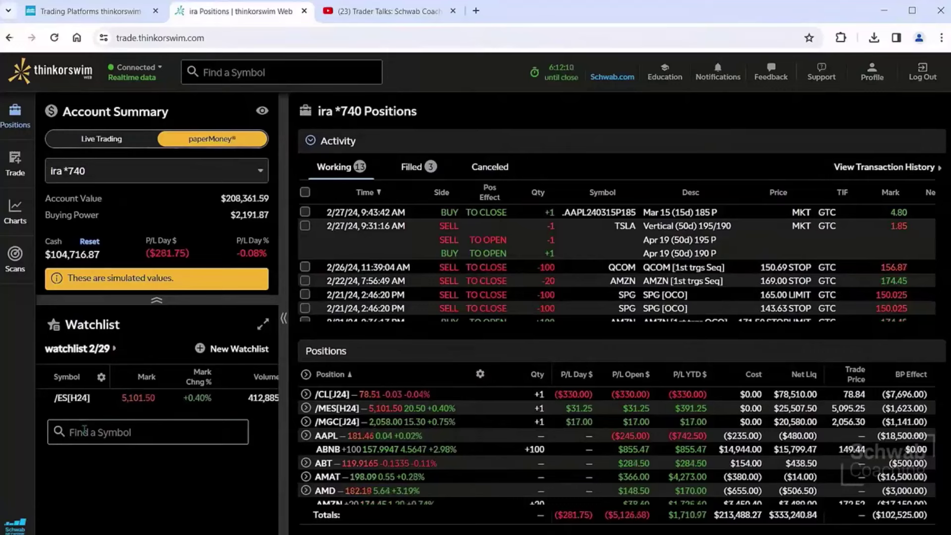
pyautogui.write('AAPL')
pyautogui.press('Return')
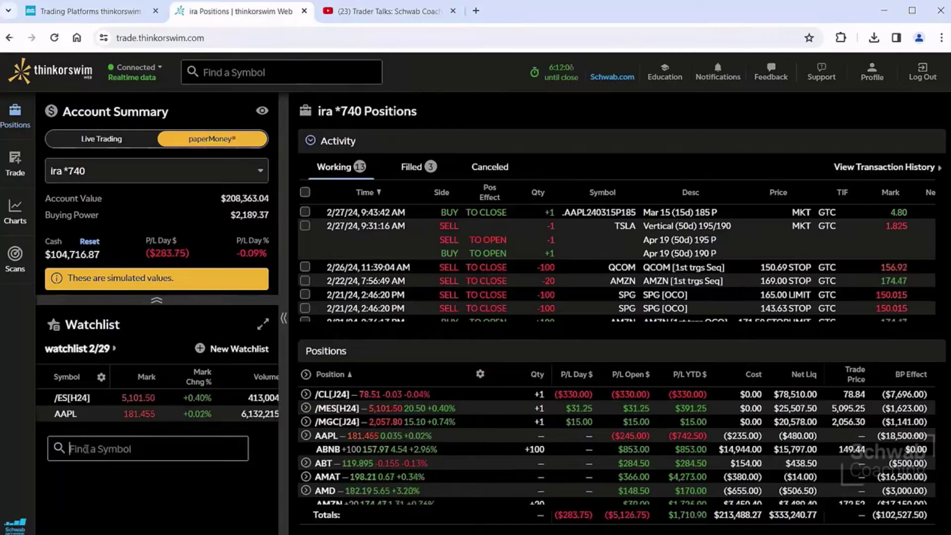
pyautogui.write('/CL')
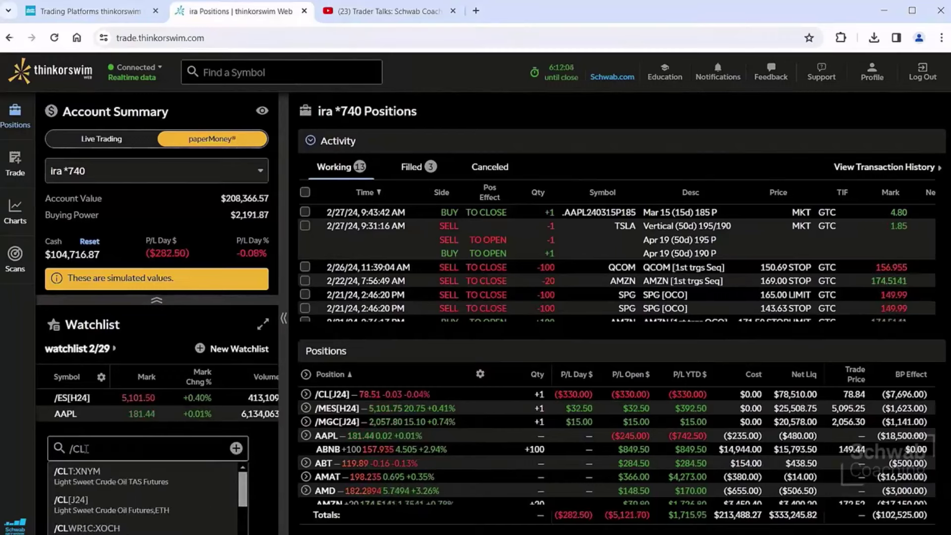
pyautogui.press('Return')
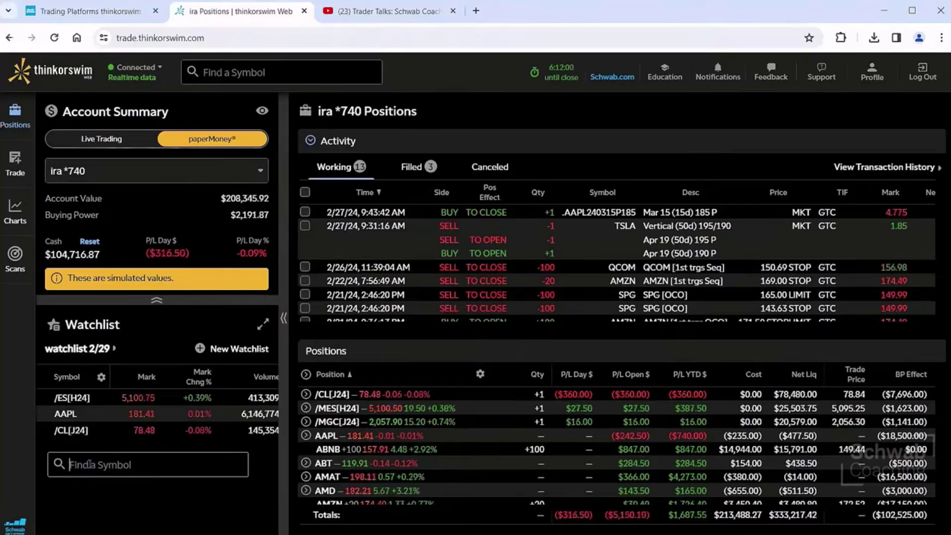
pyautogui.write('/NQ')
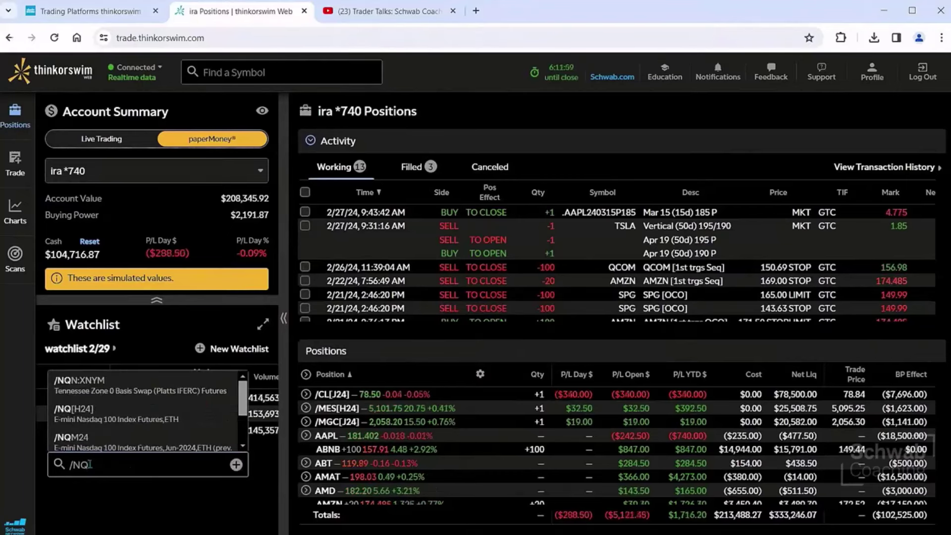
pyautogui.press('Return')
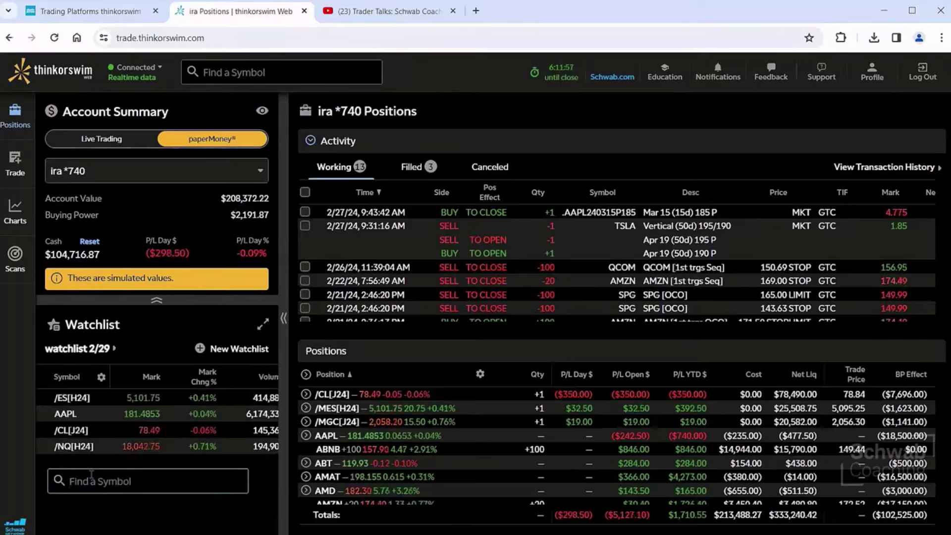
pyautogui.click(91, 475)
pyautogui.write('NVDA')
pyautogui.press('Return')
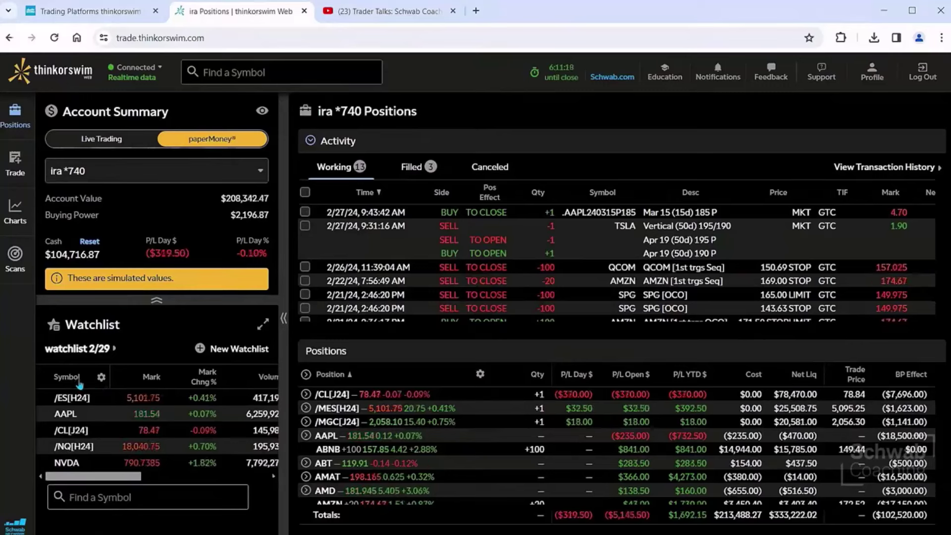
# - Open the Trade page and look up the E-mini Nasdaq 100 futures symbol /NQ
pyautogui.click(15, 169)
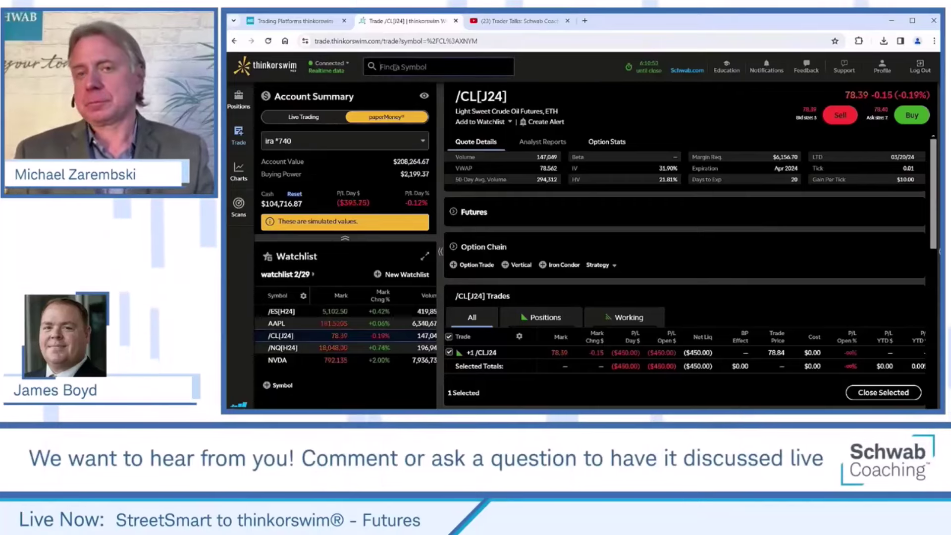
pyautogui.click(396, 67)
pyautogui.write('/')
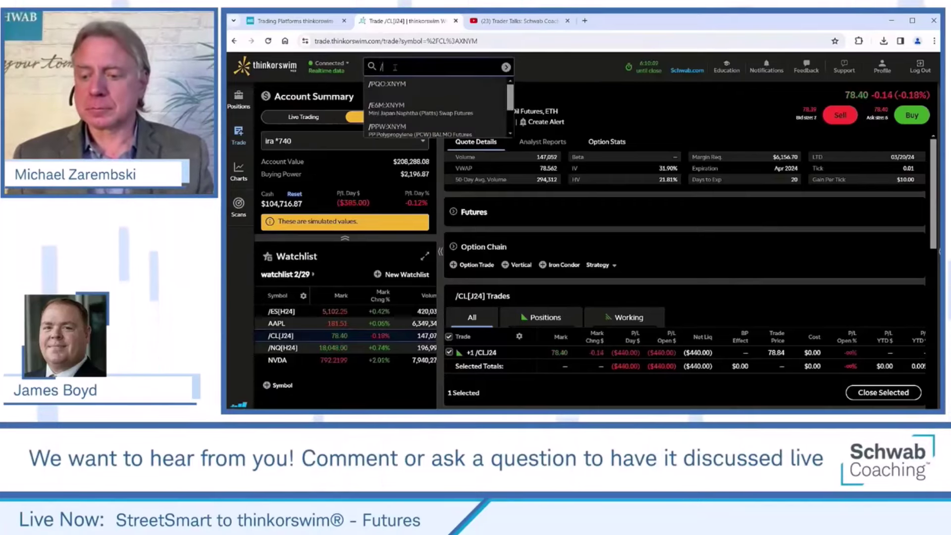
pyautogui.write('NQ')
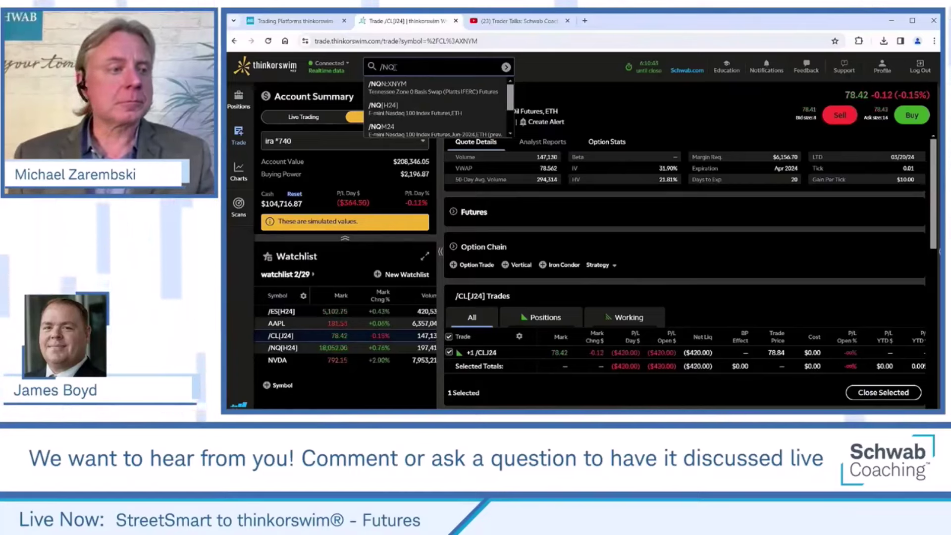
pyautogui.press('Return')
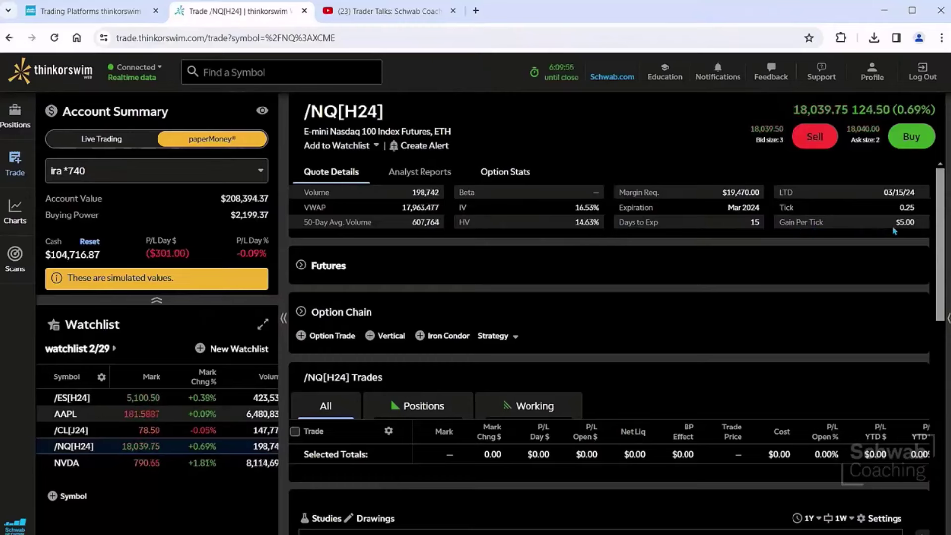
# - Examine the listed futures contract months and the option chain for /NQ, collapsing each section after viewing it
pyautogui.click(302, 265)
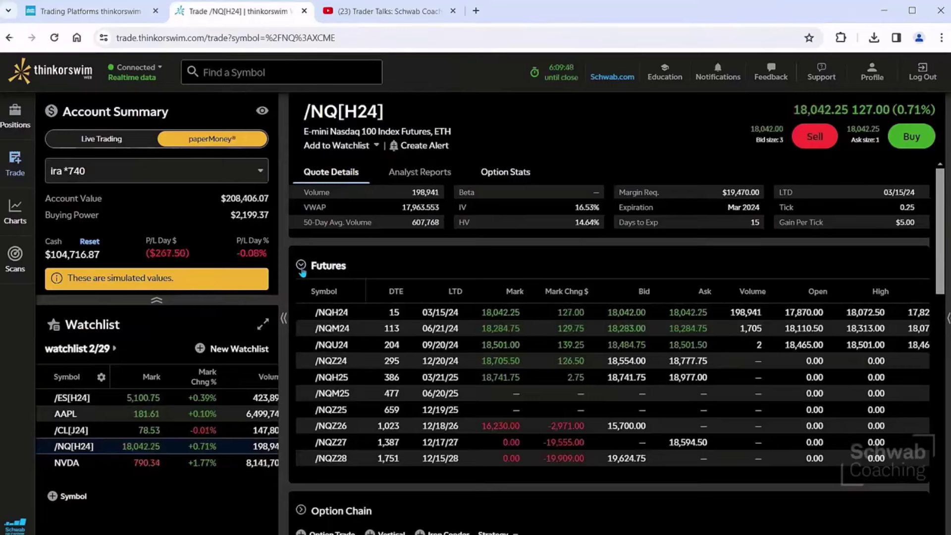
pyautogui.click(301, 266)
pyautogui.click(301, 266)
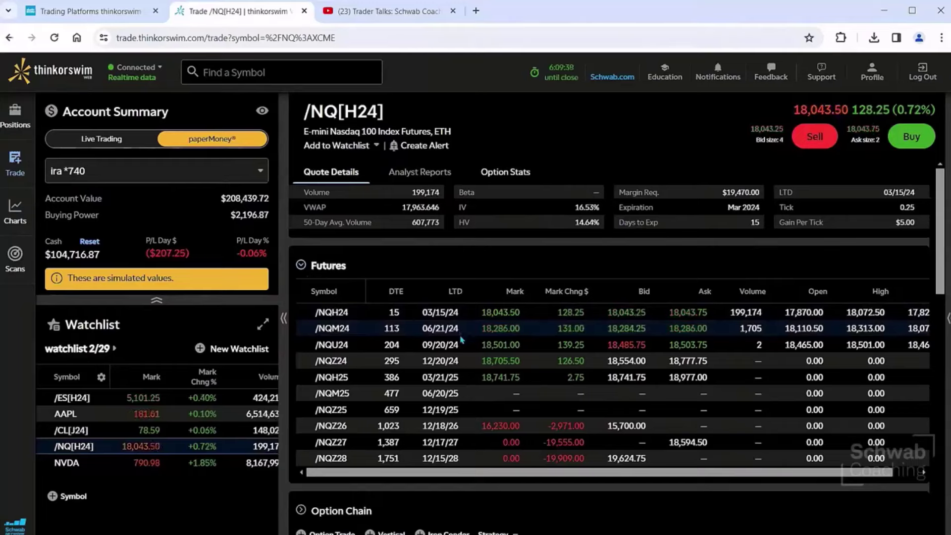
pyautogui.click(299, 270)
pyautogui.click(299, 270)
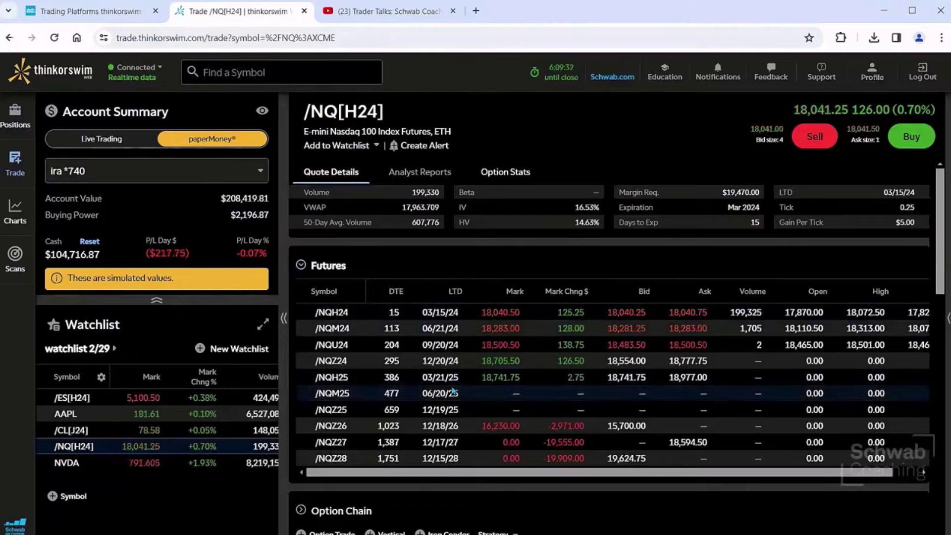
pyautogui.click(300, 269)
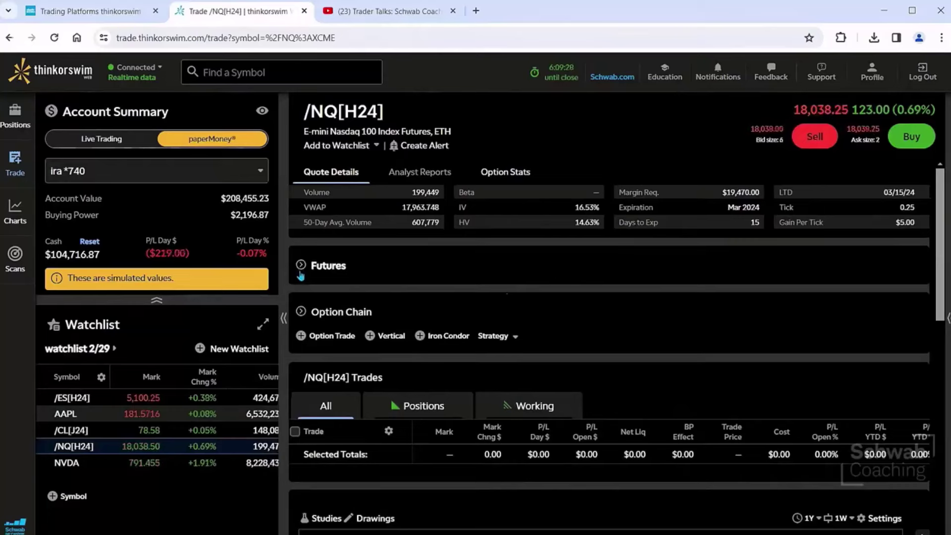
pyautogui.click(301, 312)
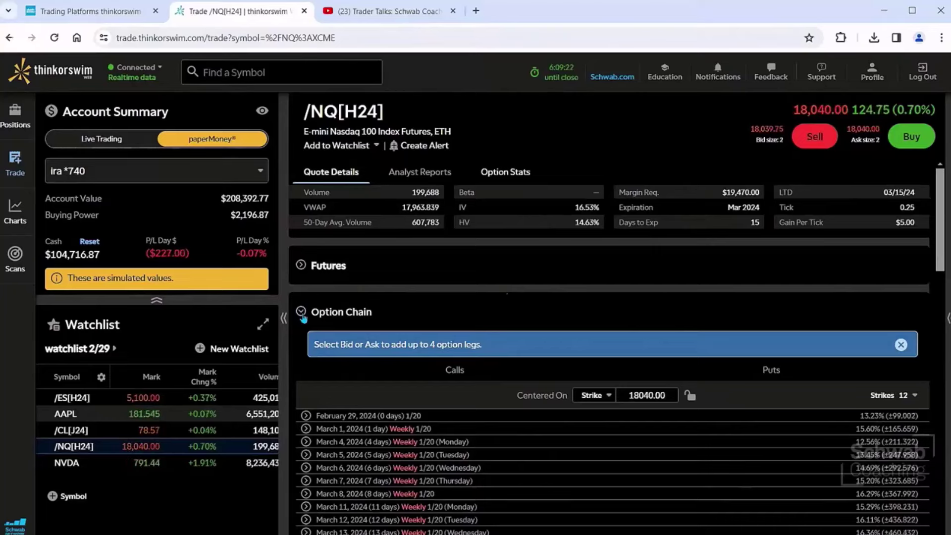
pyautogui.click(302, 313)
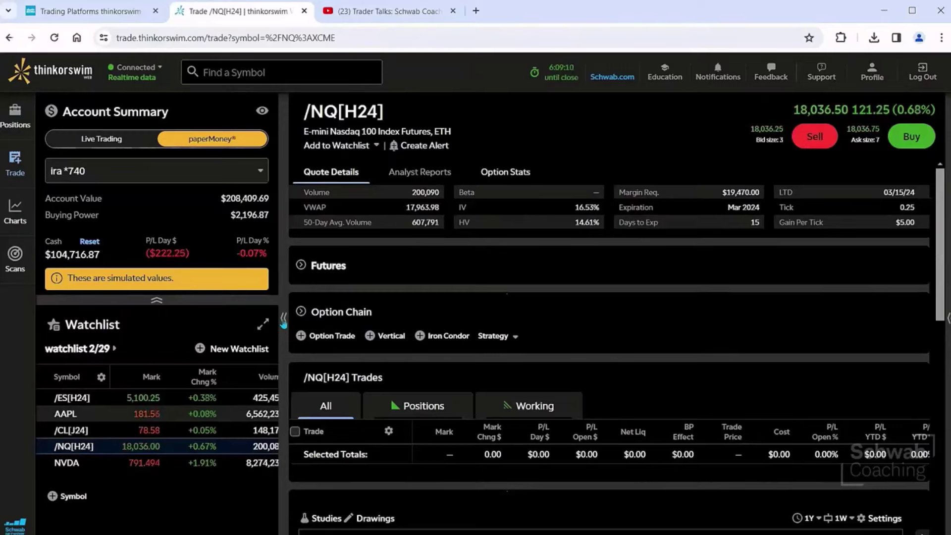
# - Hide the account and watchlist sidebar and try to send a Day LIMIT order to buy 1 /NQH24 at 18,041.75
pyautogui.click(284, 319)
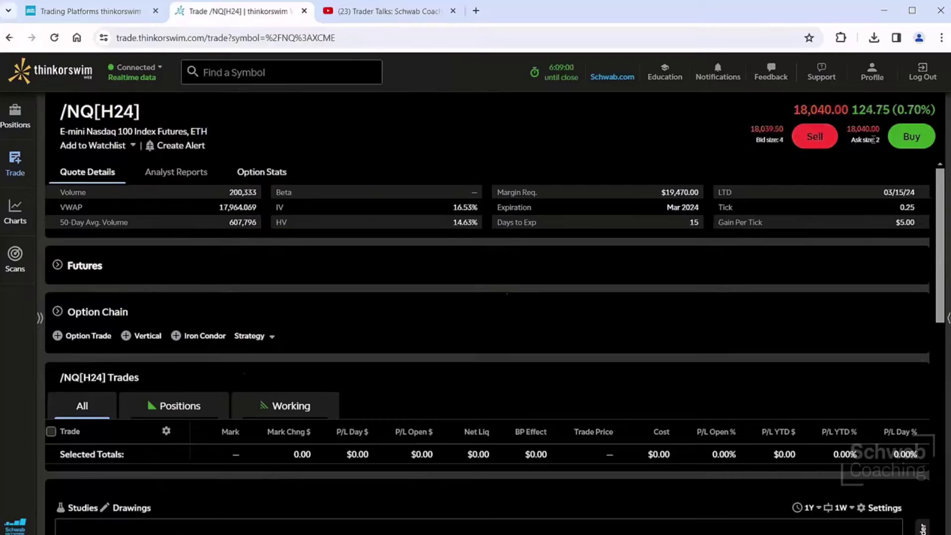
pyautogui.click(908, 144)
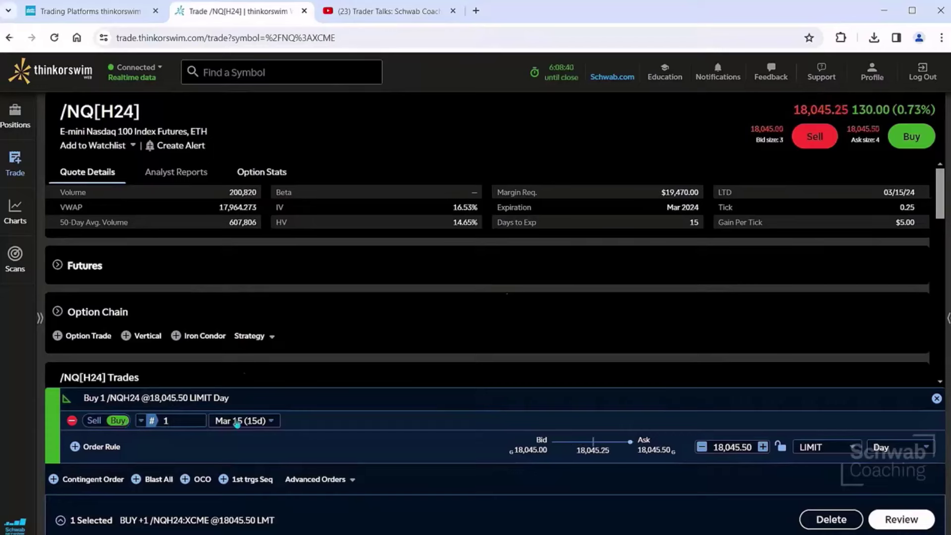
pyautogui.press('BackSpace')
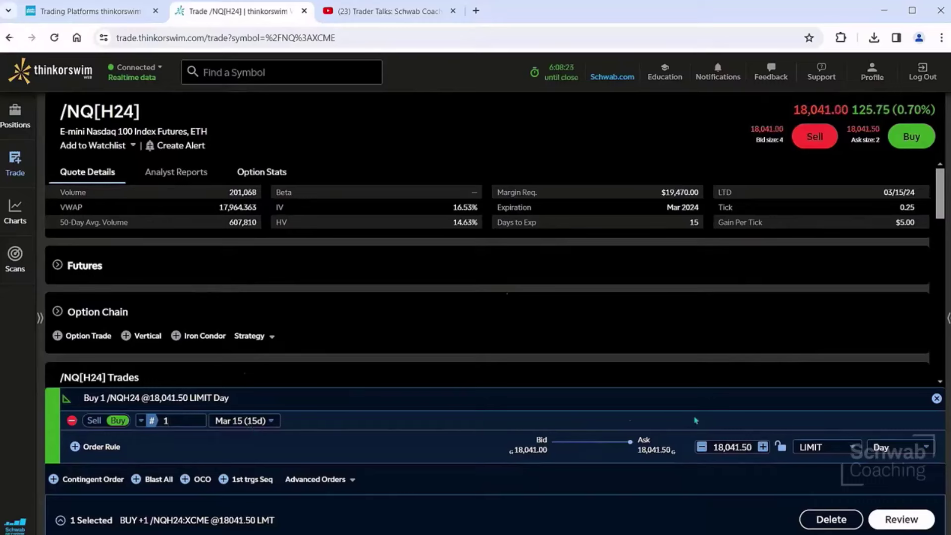
pyautogui.click(902, 519)
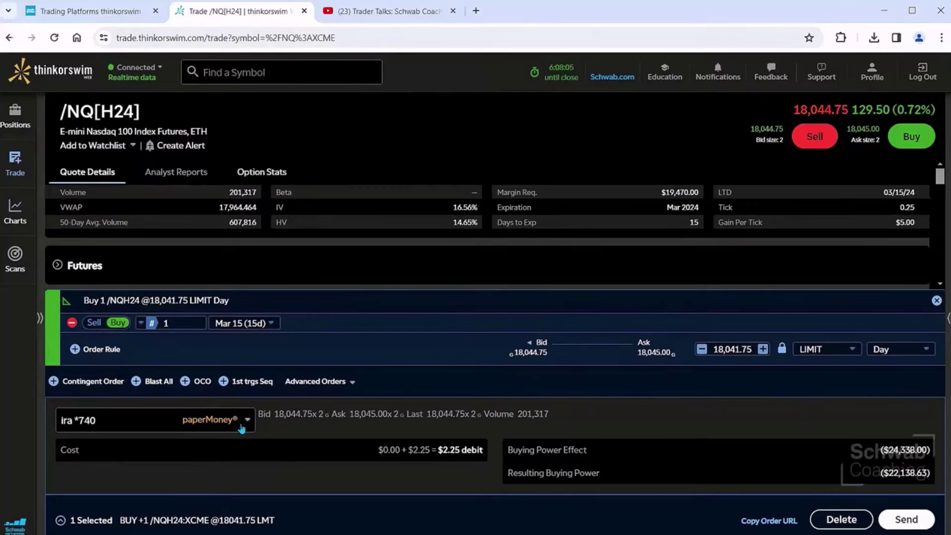
pyautogui.click(868, 520)
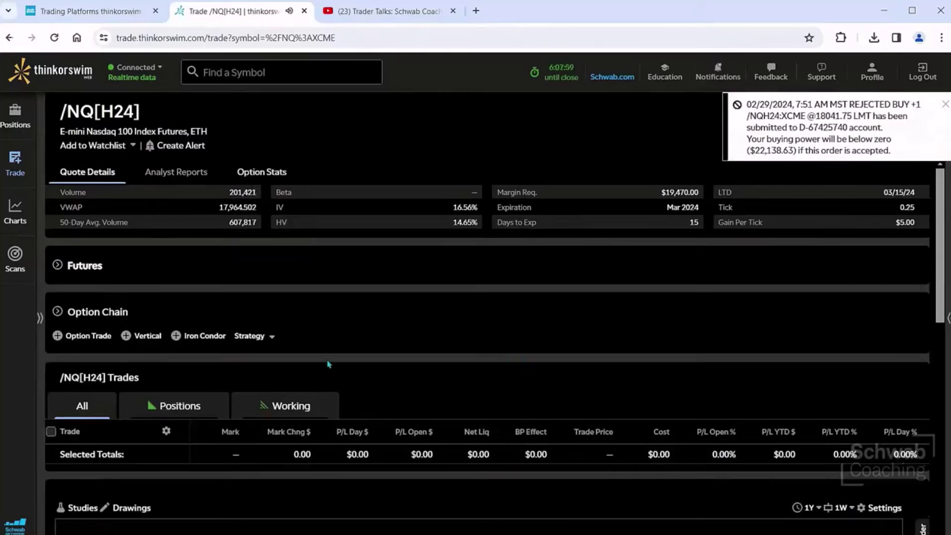
# - Load the Micro E-mini Nasdaq-100 symbol /MNQ on the Trade page
pyautogui.click(287, 74)
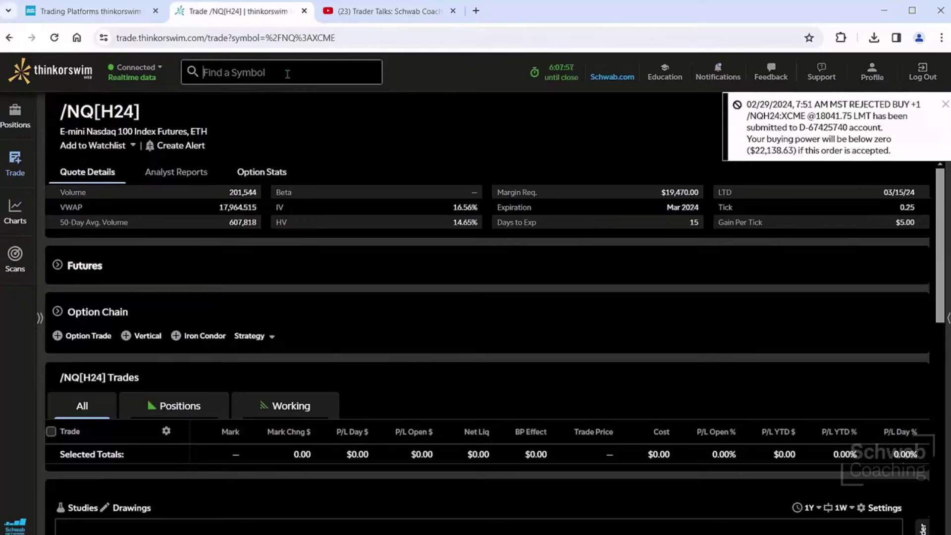
pyautogui.write('/MES')
pyautogui.press('BackSpace')
pyautogui.press('BackSpace')
pyautogui.write('NQ')
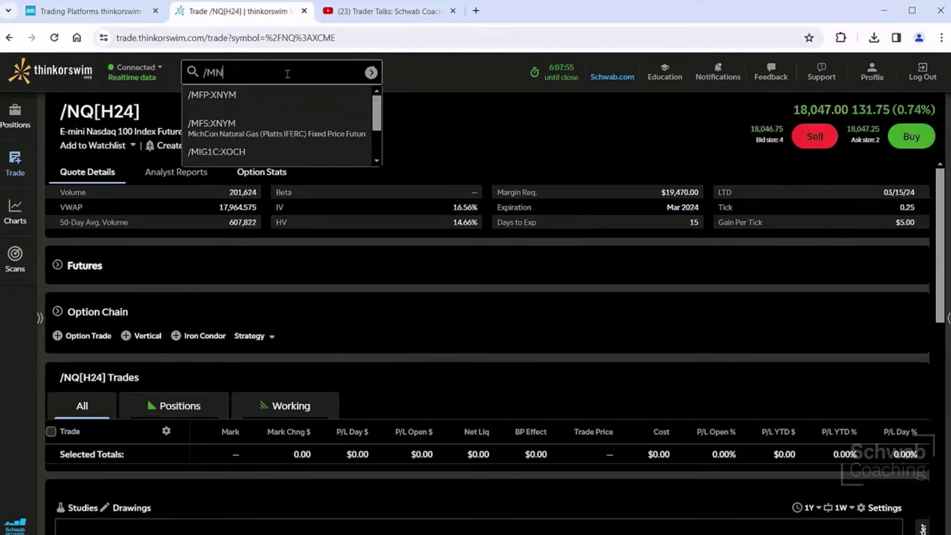
pyautogui.press('Return')
# - Try to send a Day LIMIT order to buy 1 /MNQH24 in the IRA paperMoney account
pyautogui.click(915, 136)
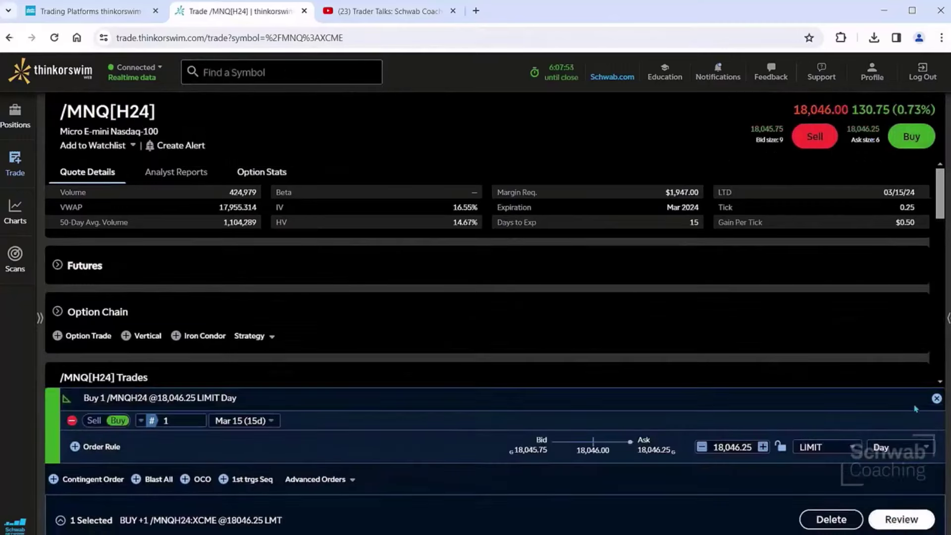
pyautogui.click(907, 520)
pyautogui.click(916, 521)
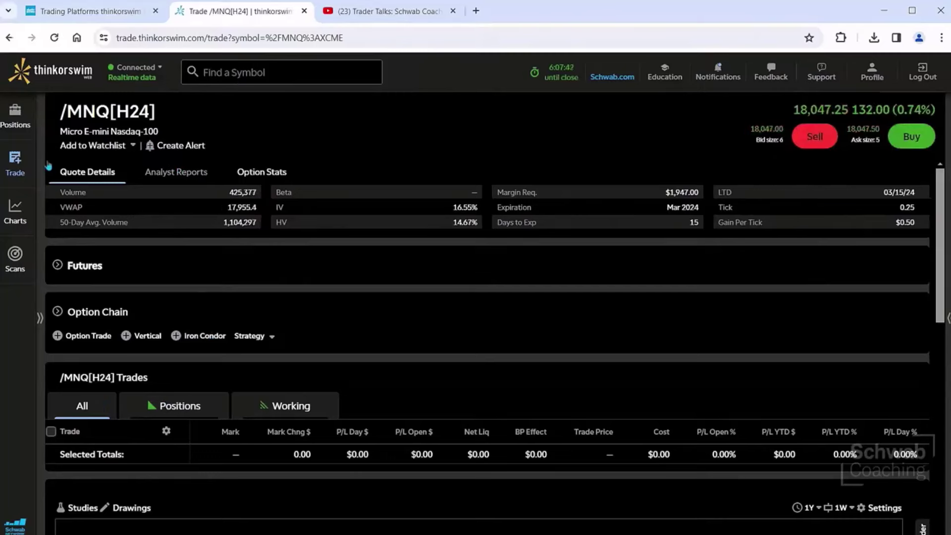
# - Return to the Positions page, show the sidebar again and switch from the IRA to the margin paperMoney account
pyautogui.click(21, 120)
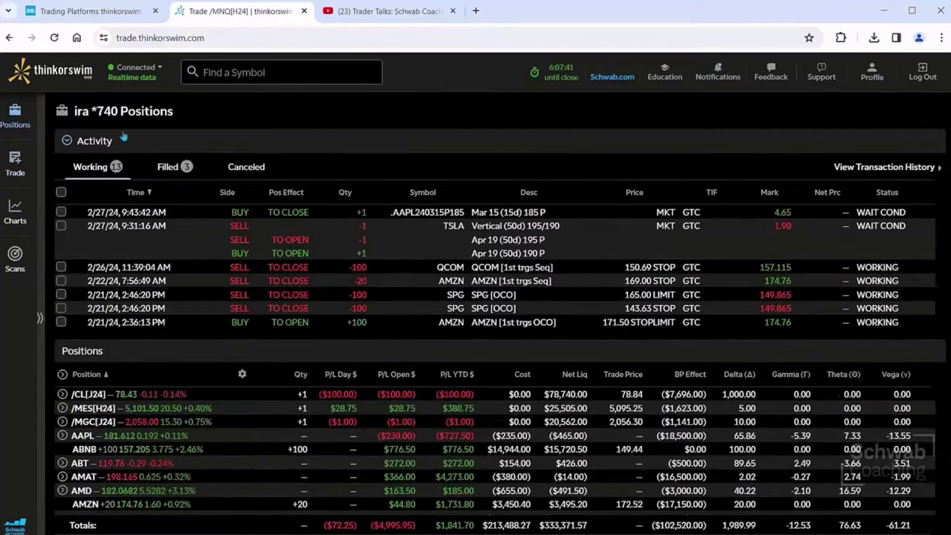
pyautogui.click(40, 318)
pyautogui.click(148, 171)
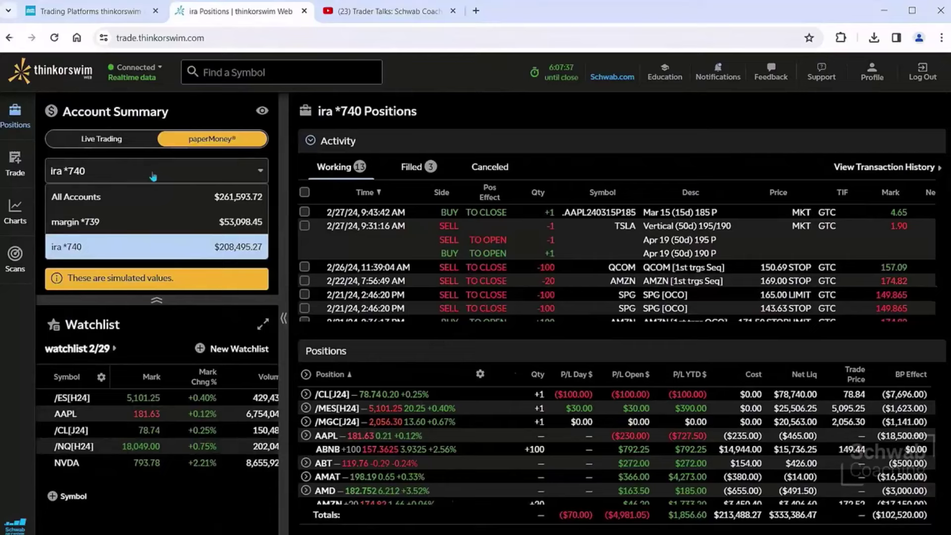
pyautogui.click(144, 224)
# - Load the E-mini Nasdaq-100 symbol /NQ on the Trade page and hide the account and watchlist sidebar
pyautogui.click(313, 77)
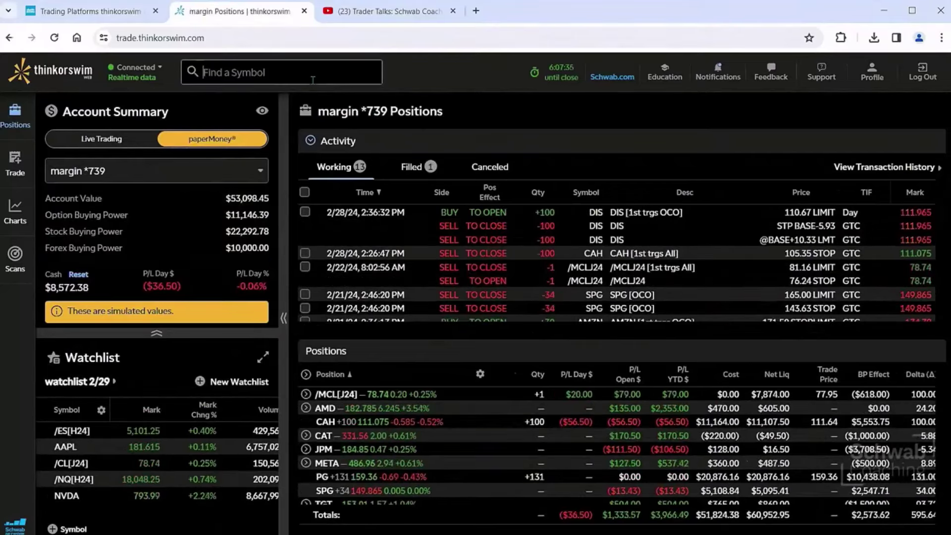
pyautogui.write('/nq')
pyautogui.press('Return')
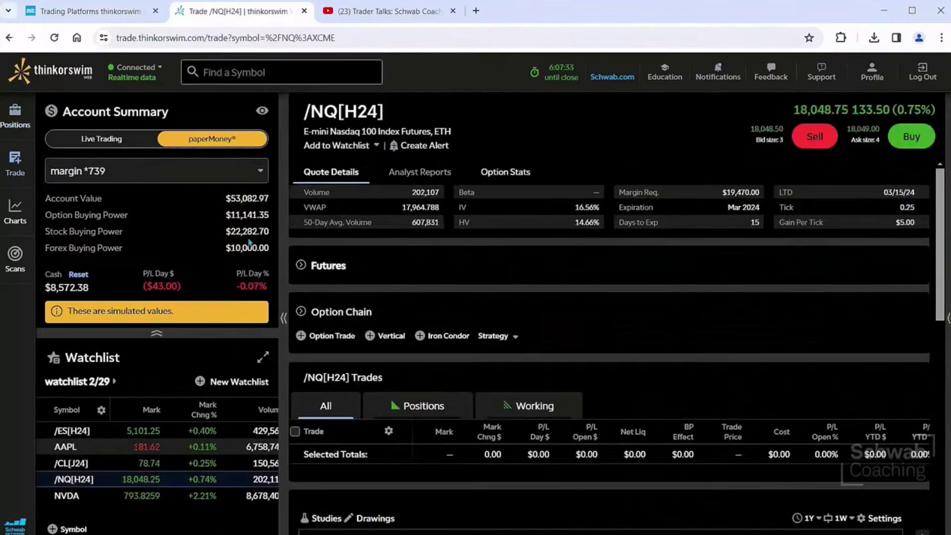
pyautogui.click(284, 319)
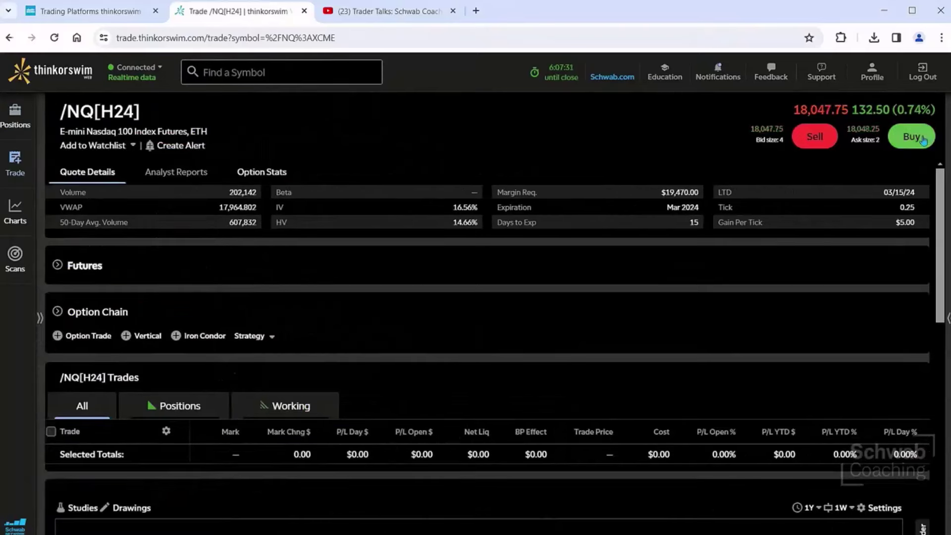
# - Try to send a Day LIMIT order to buy 1 /NQH24 at 18,050.75 in the margin paperMoney account
pyautogui.click(922, 139)
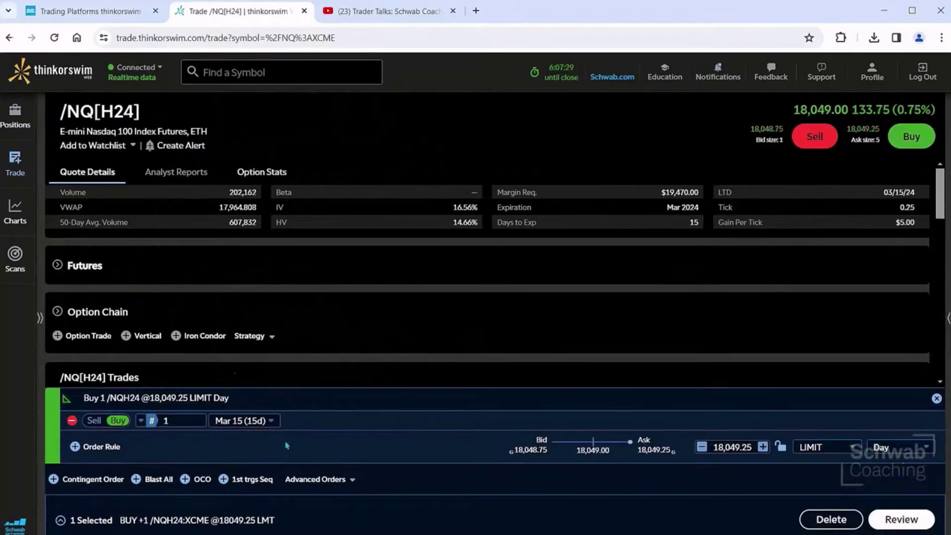
pyautogui.click(902, 519)
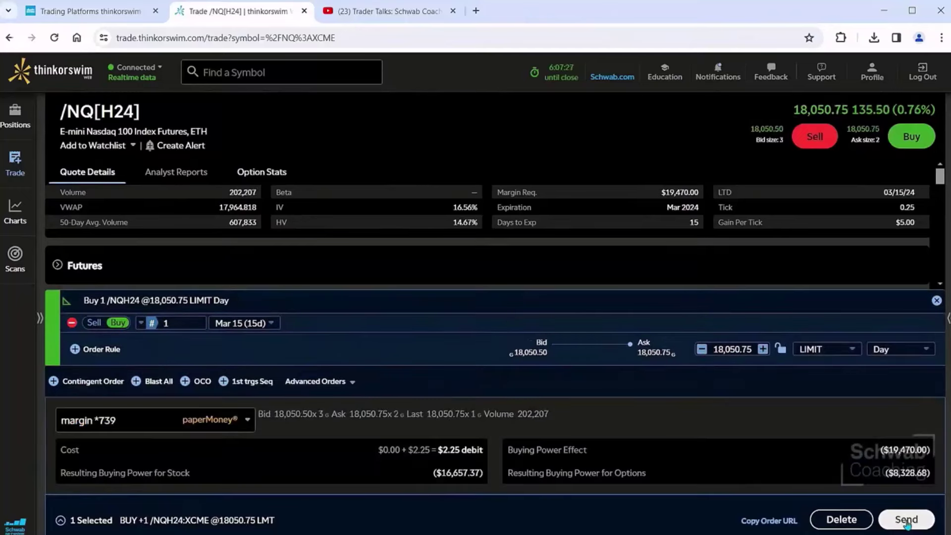
pyautogui.click(907, 520)
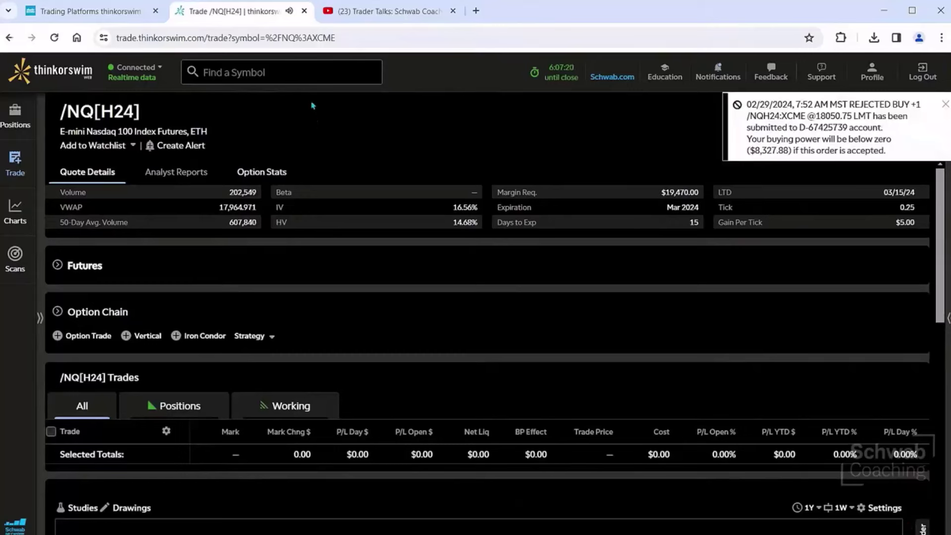
# - Look up the Micro E-mini Nasdaq-100 symbol /MNQ and load it on the Trade page
pyautogui.click(309, 80)
pyautogui.write('/MNW')
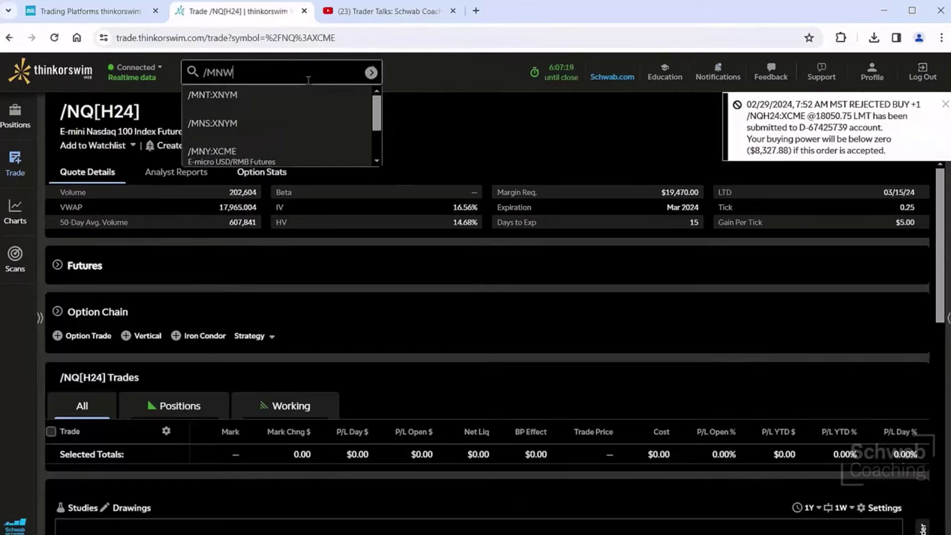
pyautogui.press('BackSpace')
pyautogui.write('Q')
pyautogui.press('Return')
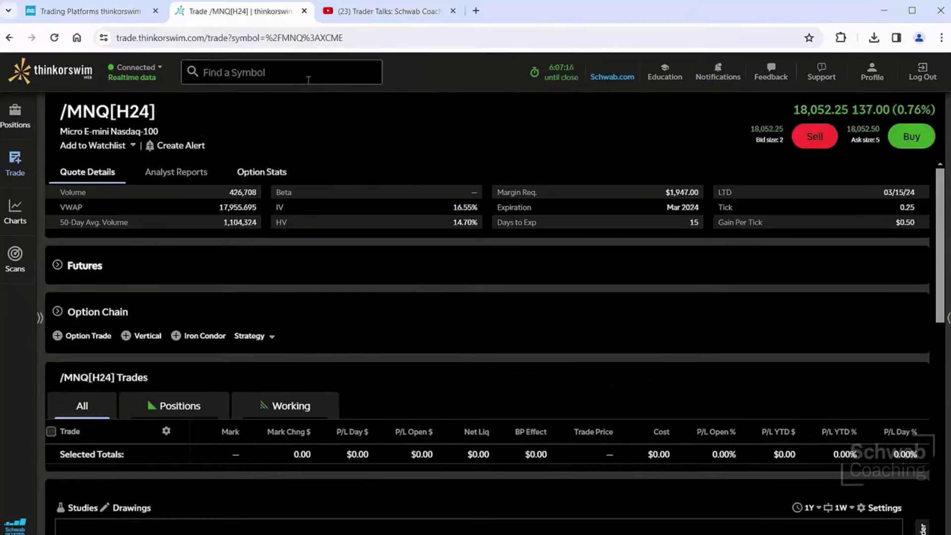
# - Send a Day LIMIT order to buy 1 /MNQH24 in the margin paperMoney account
pyautogui.click(911, 137)
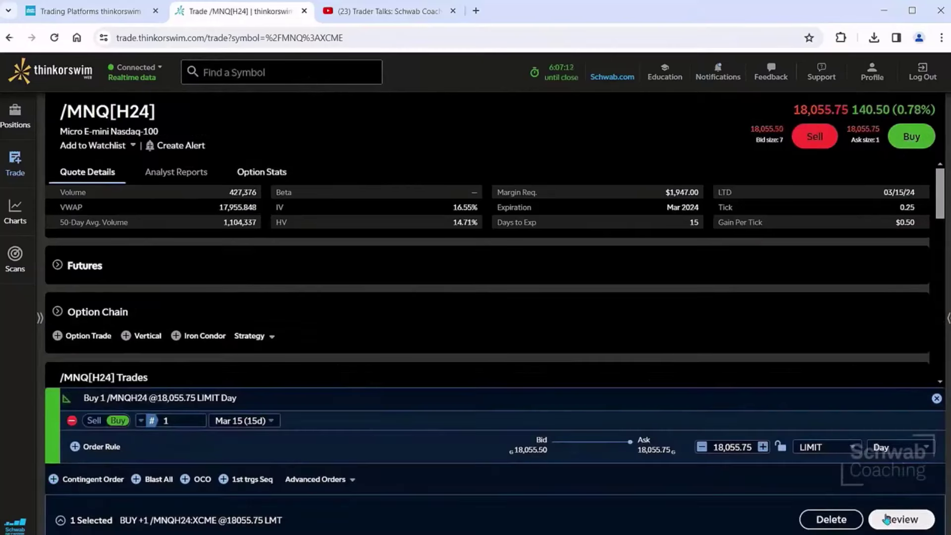
pyautogui.click(887, 520)
pyautogui.click(896, 517)
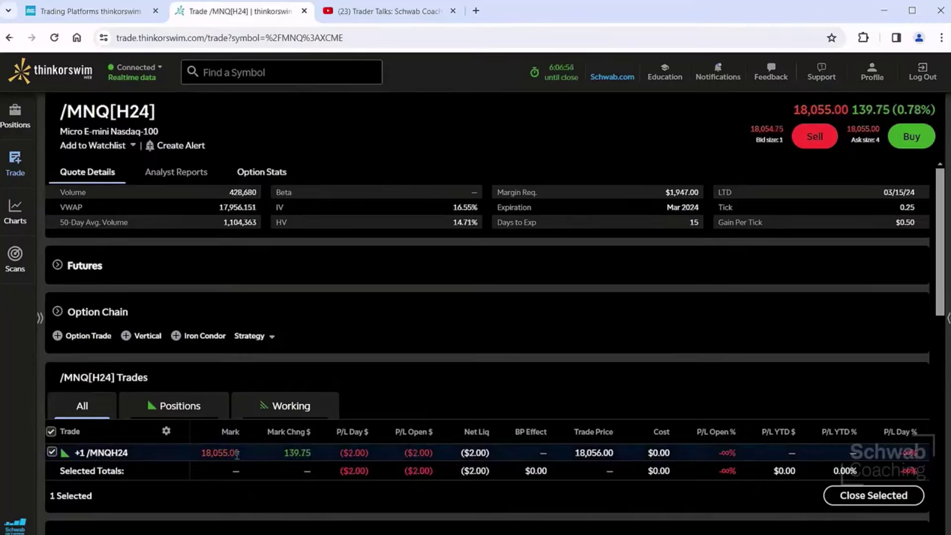
# - Examine the mark of the +1 /MNQH24 position and the columns available for the trades table
pyautogui.moveTo(218, 454); pyautogui.dragTo(211, 456)
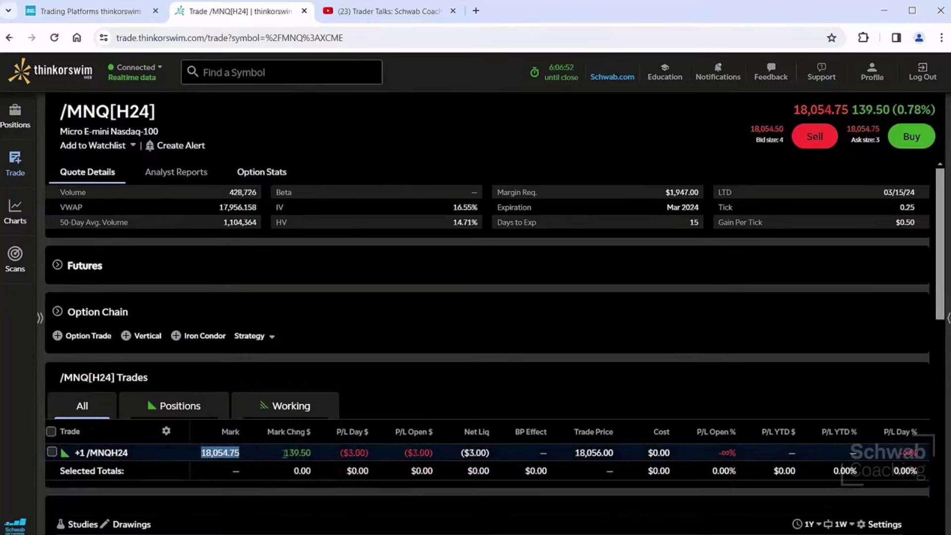
pyautogui.click(297, 464)
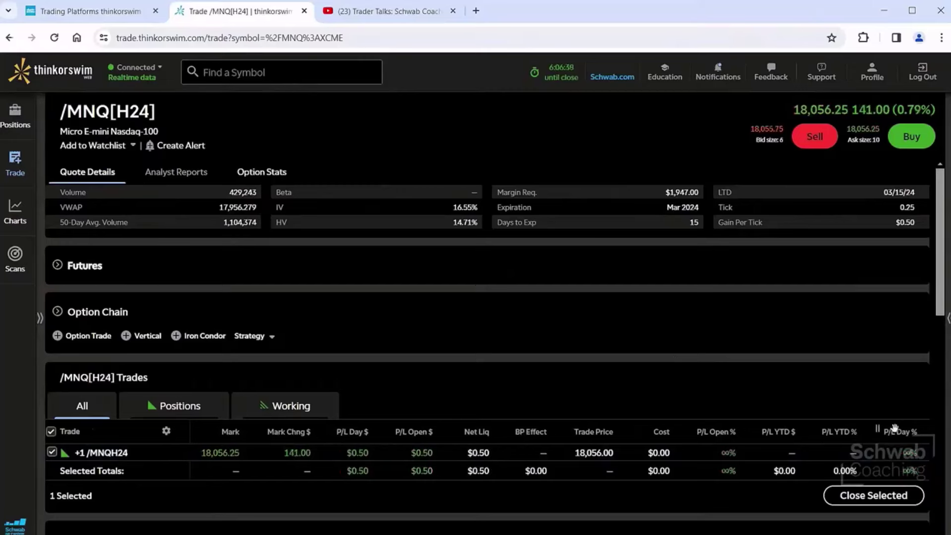
pyautogui.click(168, 432)
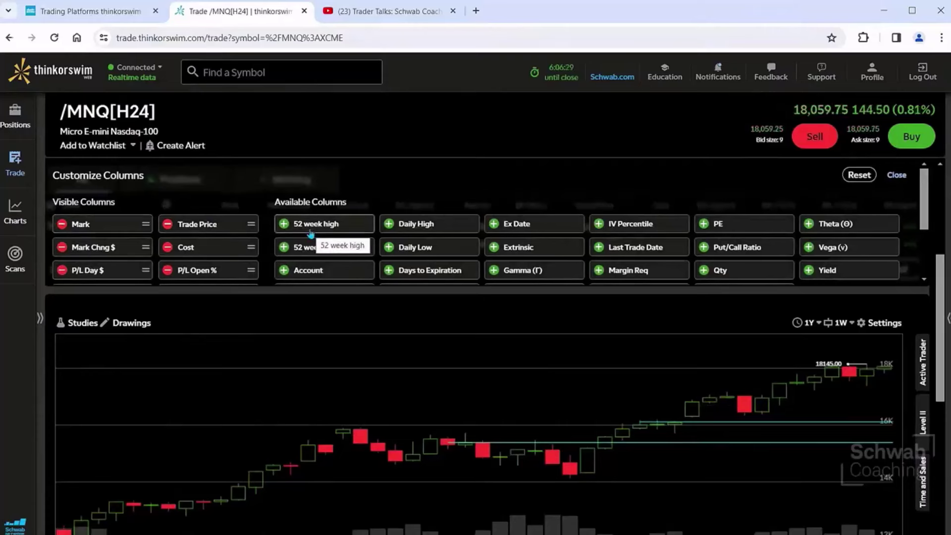
pyautogui.click(897, 176)
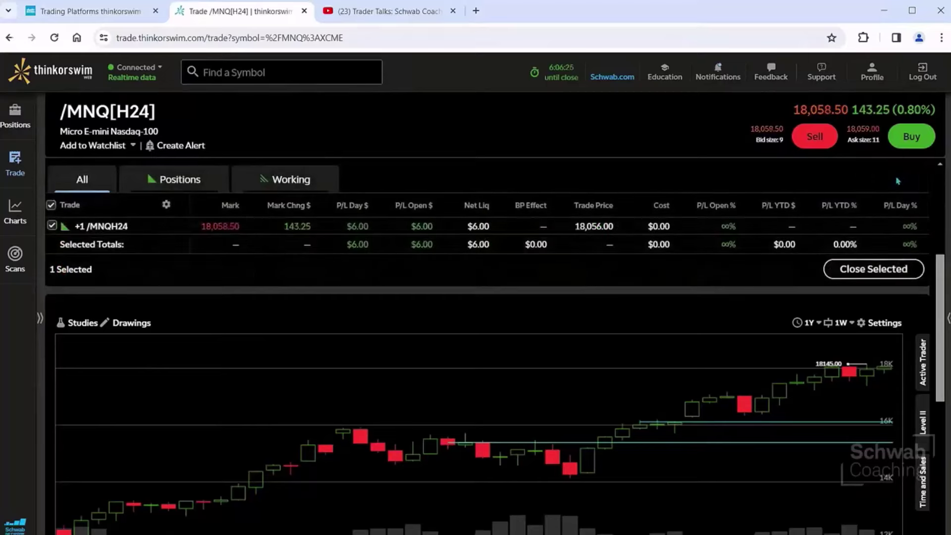
# - Draft a Day LIMIT order to close the +1 /MNQH24 position and discard it unsent
pyautogui.click(900, 274)
pyautogui.scroll(5, 307, 357)
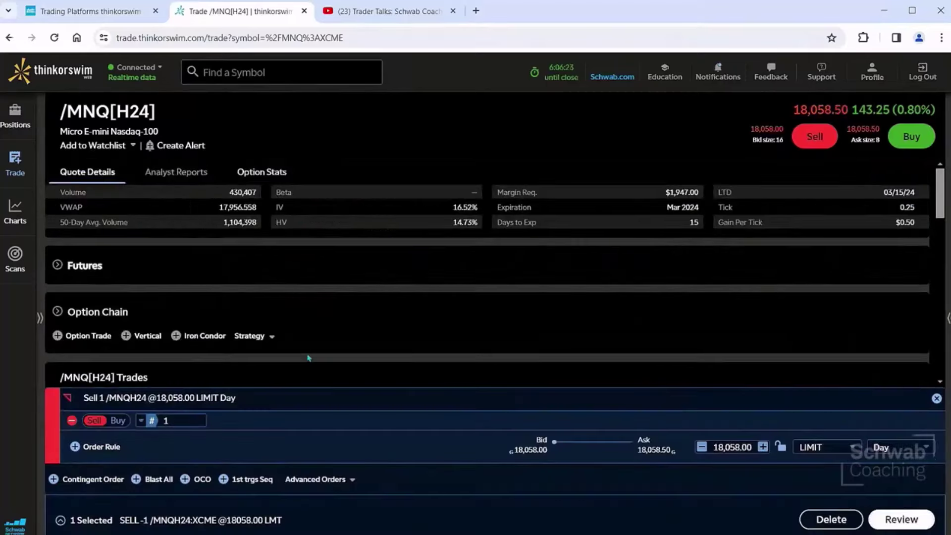
pyautogui.click(831, 519)
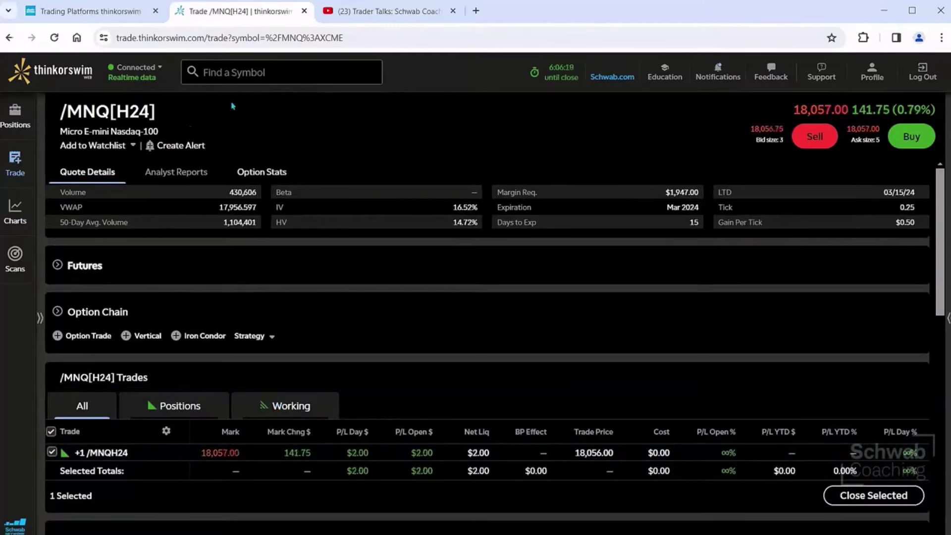
# - Load the Micro E-mini Dow symbol /MYM on the Trade page
pyautogui.click(272, 75)
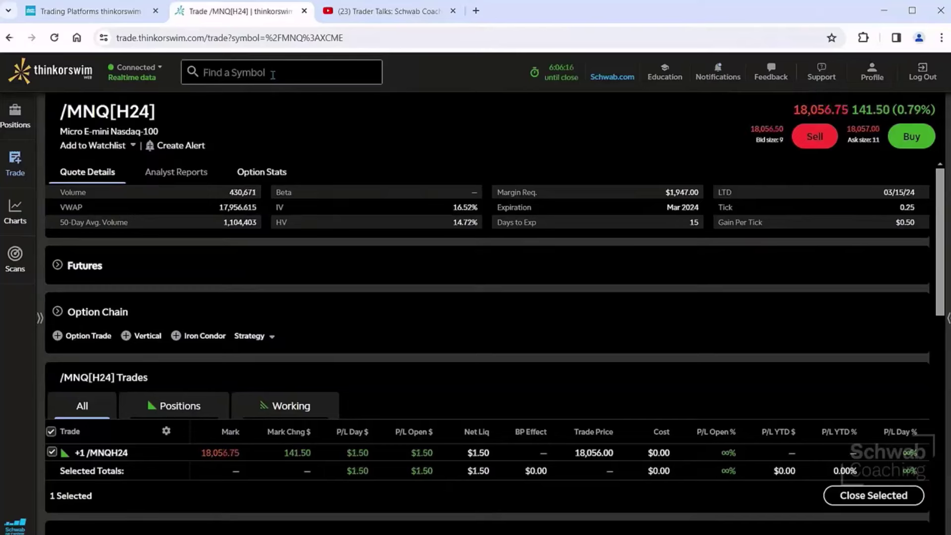
pyautogui.write('/MYM')
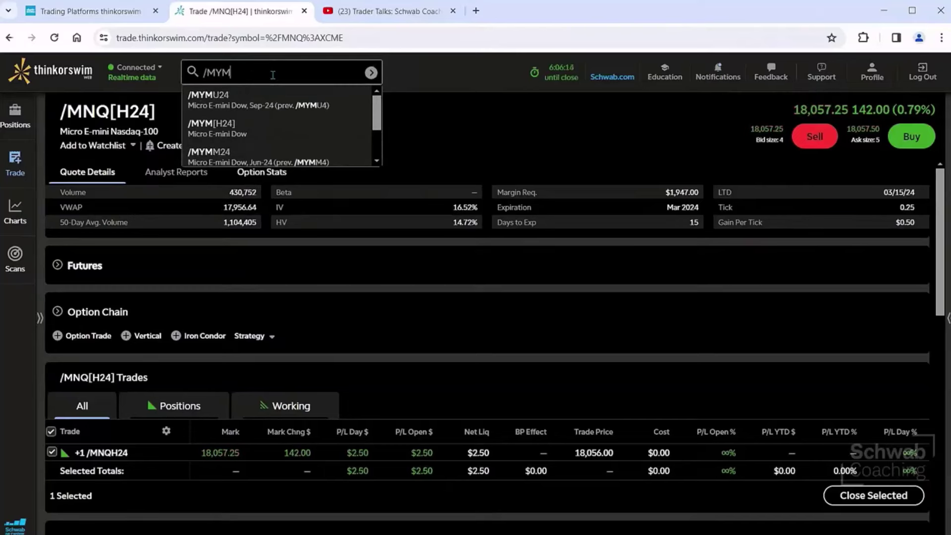
pyautogui.press('Return')
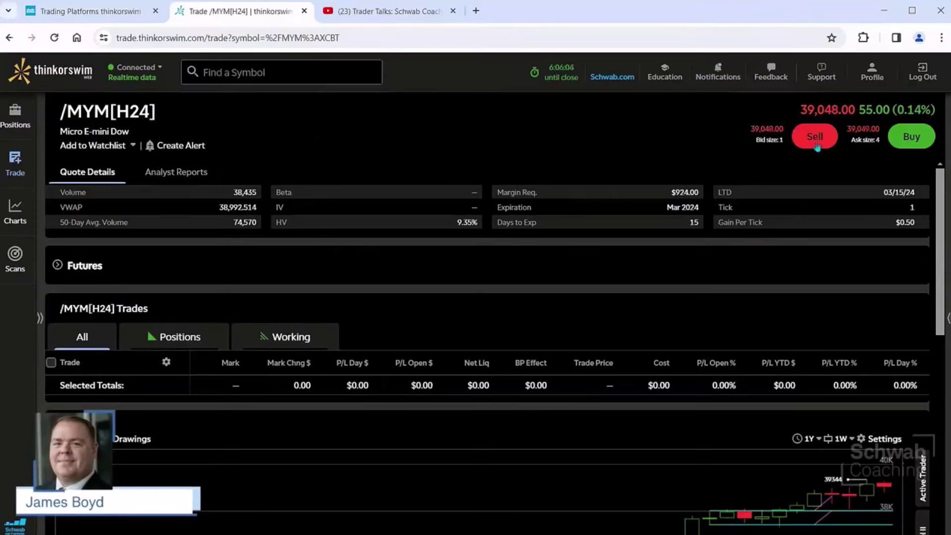
# - Draft a Day LIMIT buy of 1 /MYMH24 at 39,049 that triggers a sell of 1 as a GTC STOP at 38,500
pyautogui.click(912, 138)
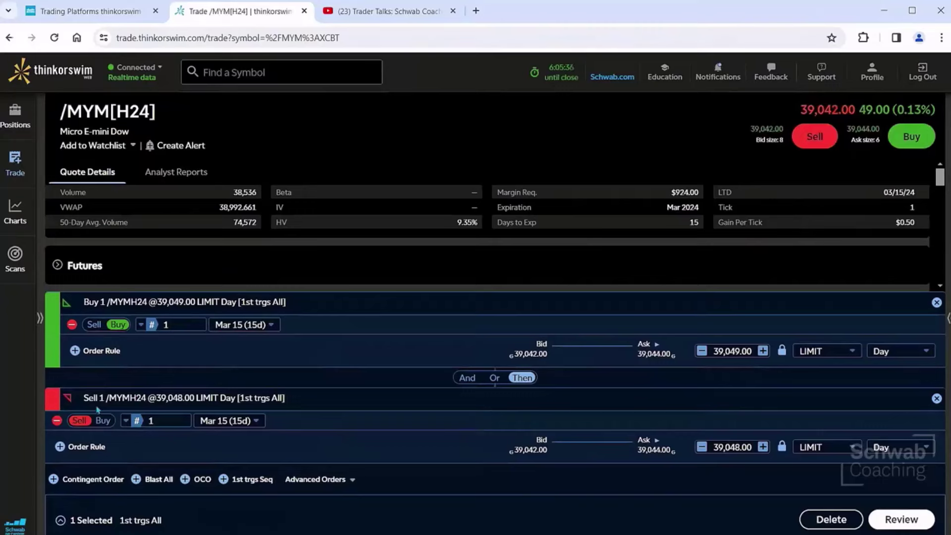
pyautogui.click(810, 448)
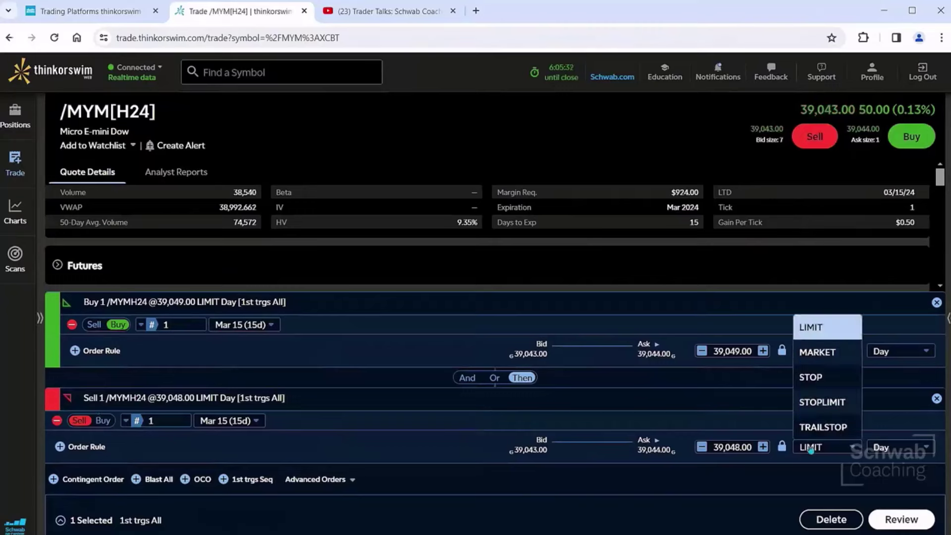
pyautogui.click(813, 378)
pyautogui.click(721, 447)
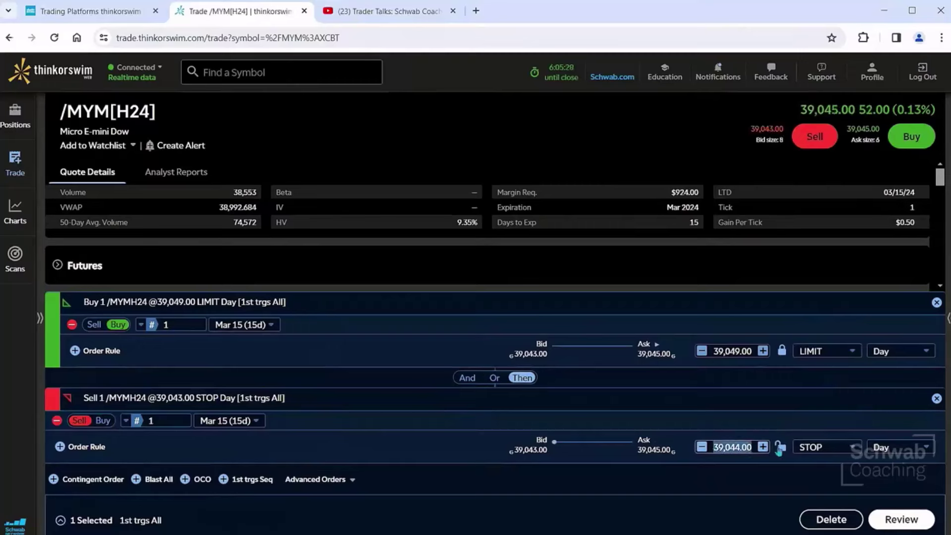
pyautogui.write('38500')
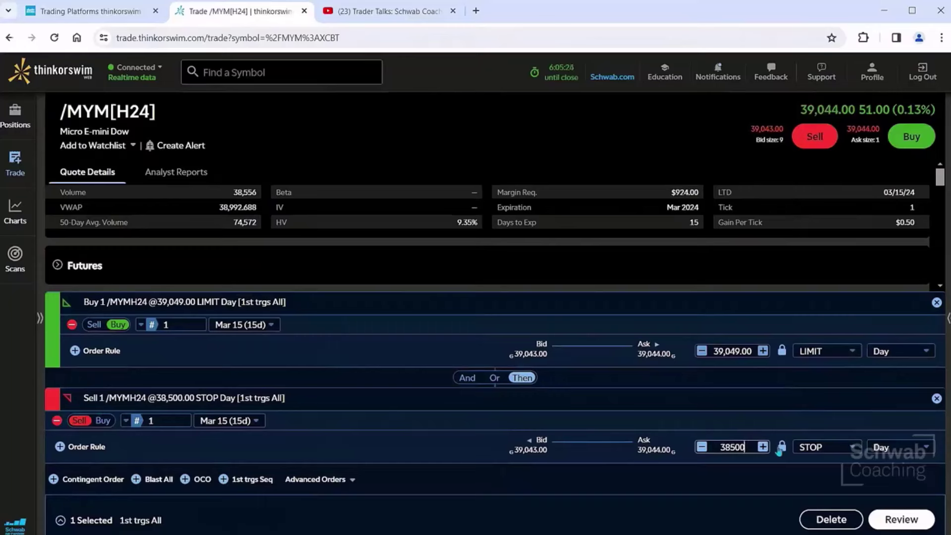
pyautogui.click(881, 448)
pyautogui.click(892, 497)
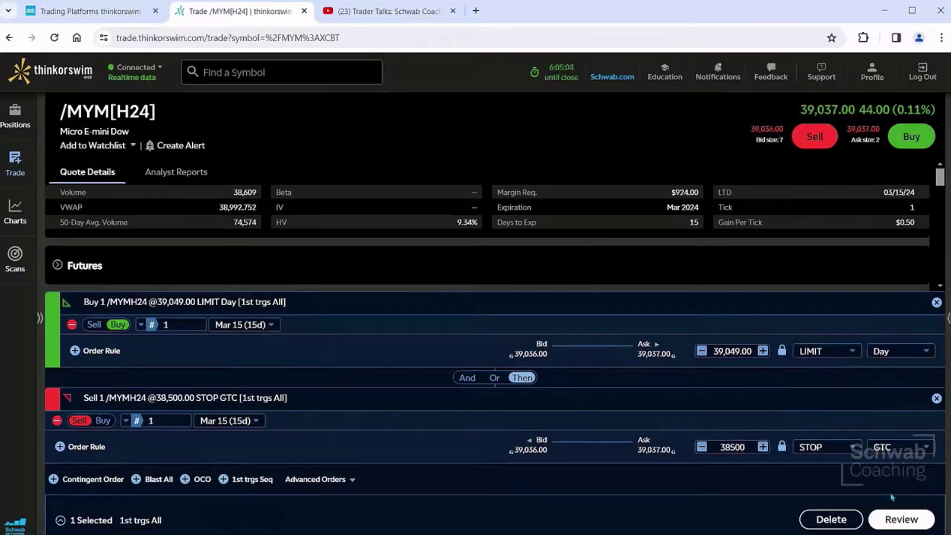
# - Review the costs and buying power effect of the two-part /MYMH24 order and send it from the margin account
pyautogui.click(894, 520)
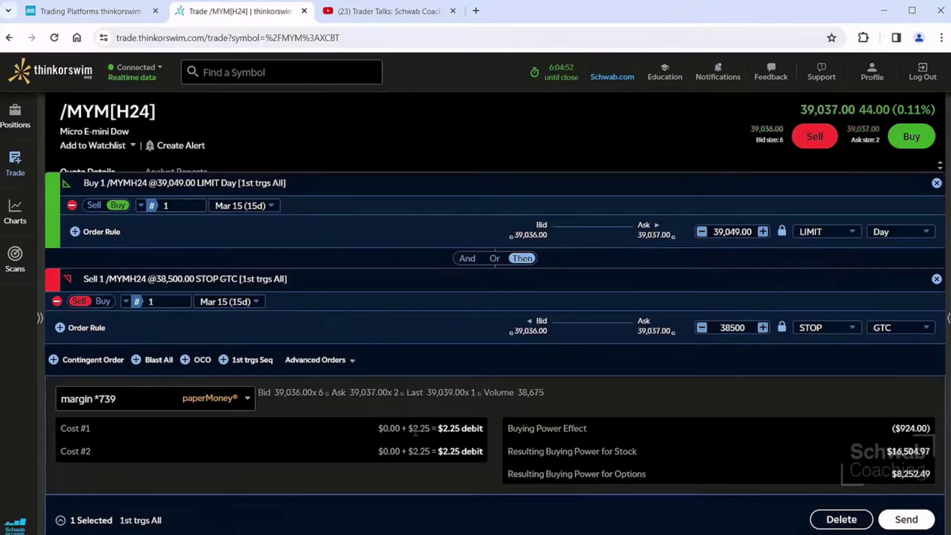
pyautogui.moveTo(420, 428); pyautogui.dragTo(480, 430)
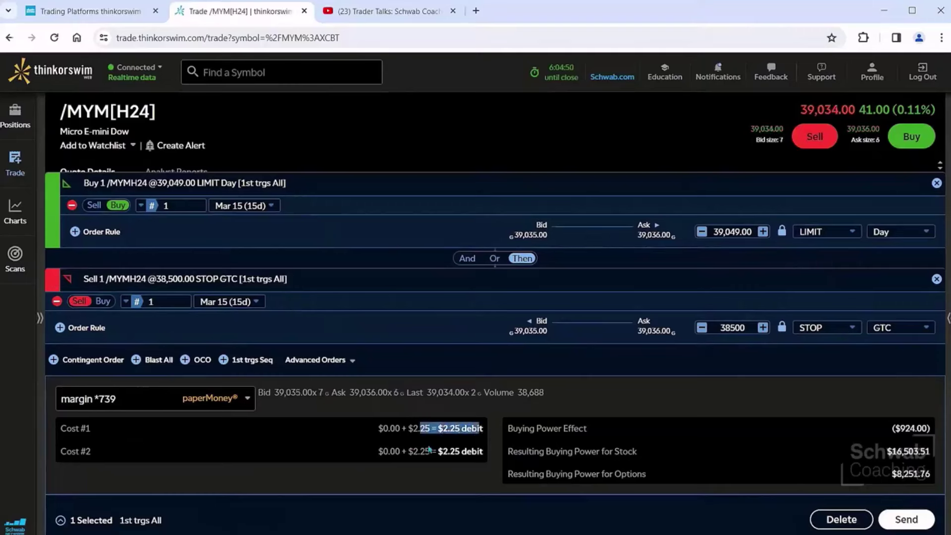
pyautogui.moveTo(430, 451); pyautogui.dragTo(727, 433)
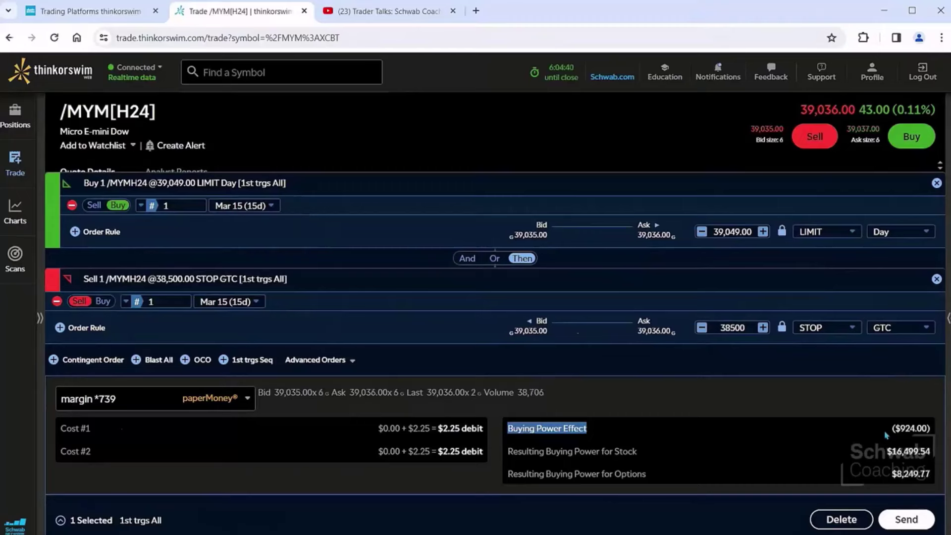
pyautogui.click(907, 517)
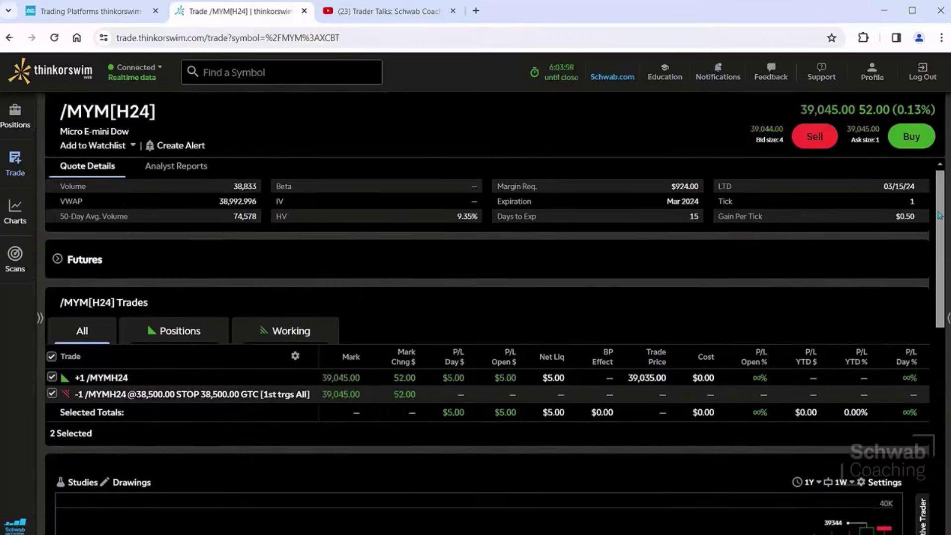
# - Check the /MYM trades, view the Schwab Network live broadcast and return to the /MYM Trade page
pyautogui.scroll(-1, 938, 210)
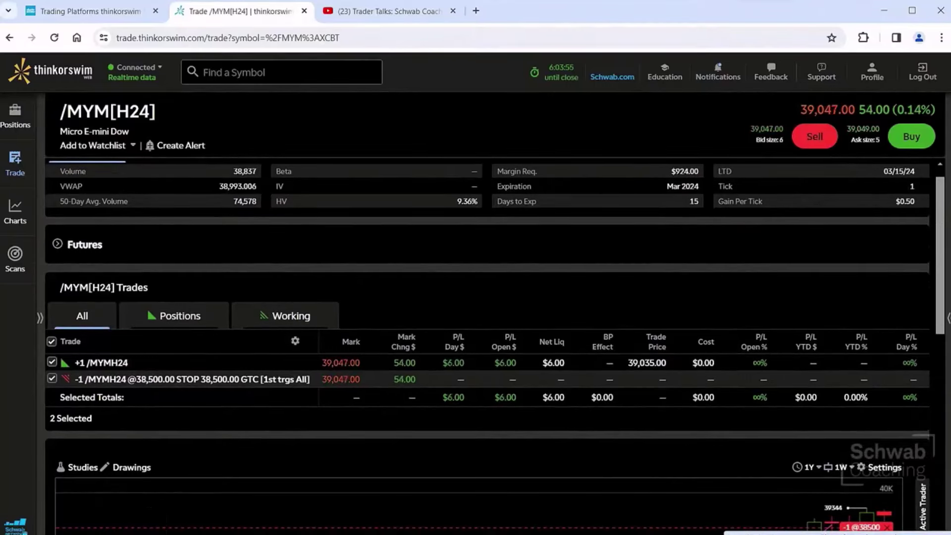
pyautogui.click(20, 528)
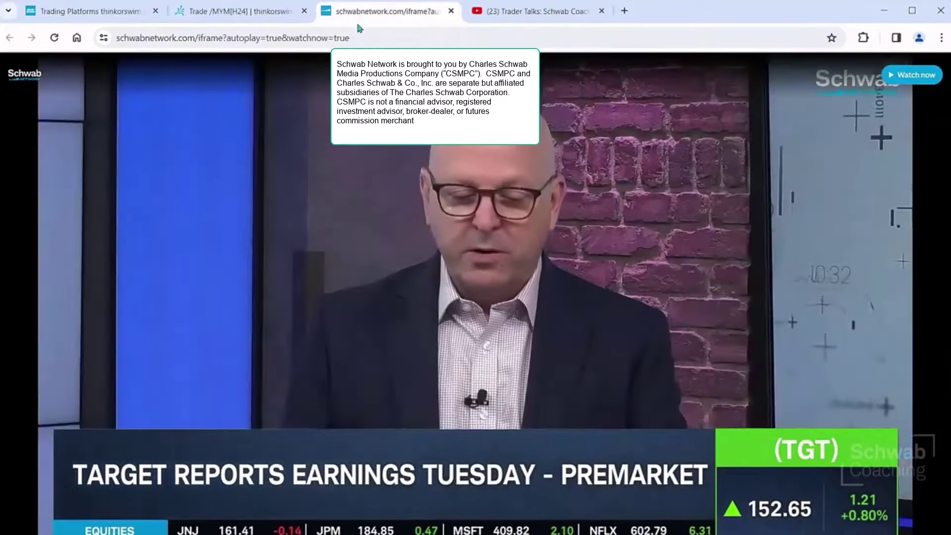
pyautogui.moveTo(358, 14); pyautogui.dragTo(870, 90)
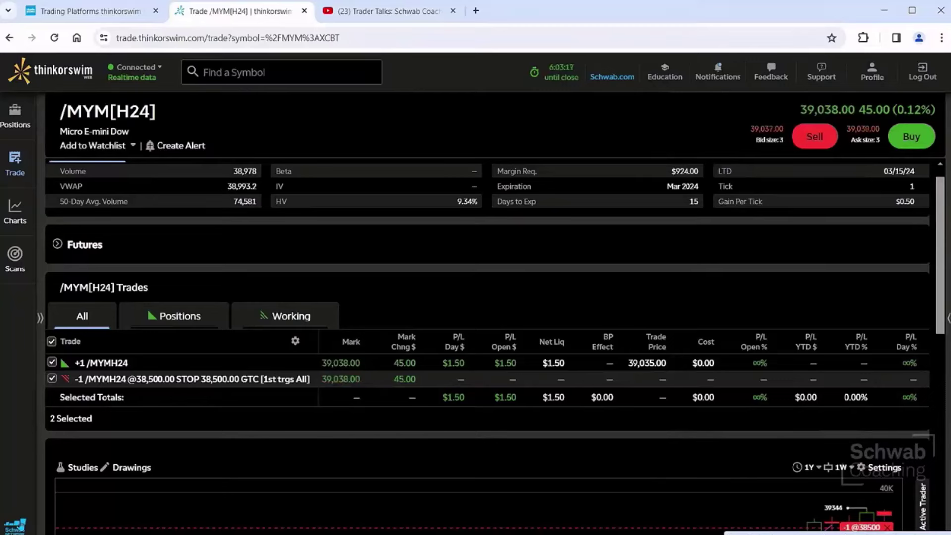
# - Switch to the desktop thinkorswim paperMoney platform and replace the Indexes watchlist gadget with Trader TV
pyautogui.hotkey('alt', 'Tab')
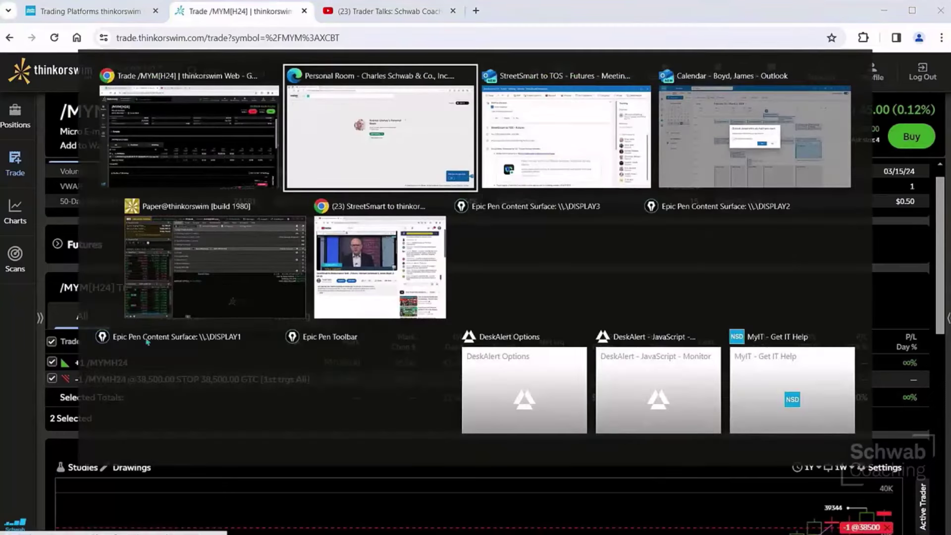
pyautogui.click(166, 302)
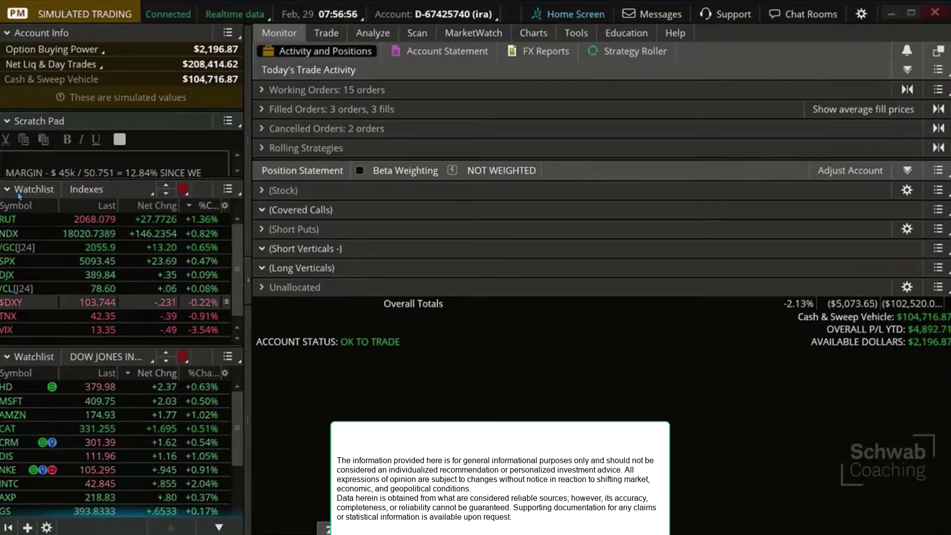
pyautogui.click(229, 194)
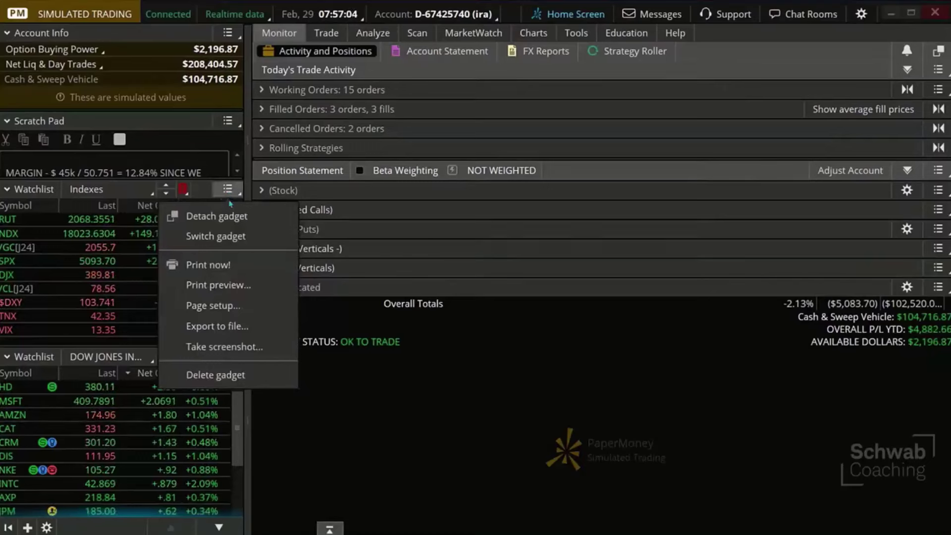
pyautogui.click(241, 236)
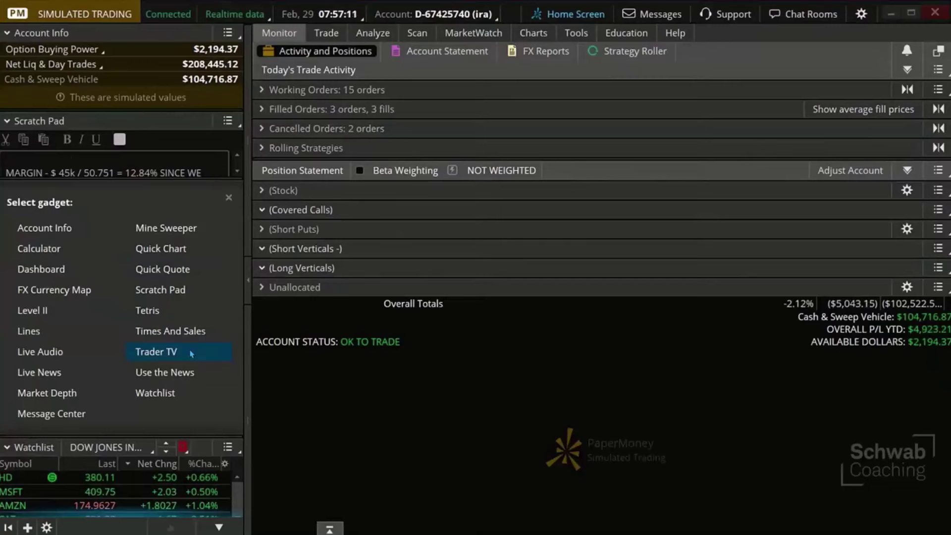
pyautogui.click(191, 354)
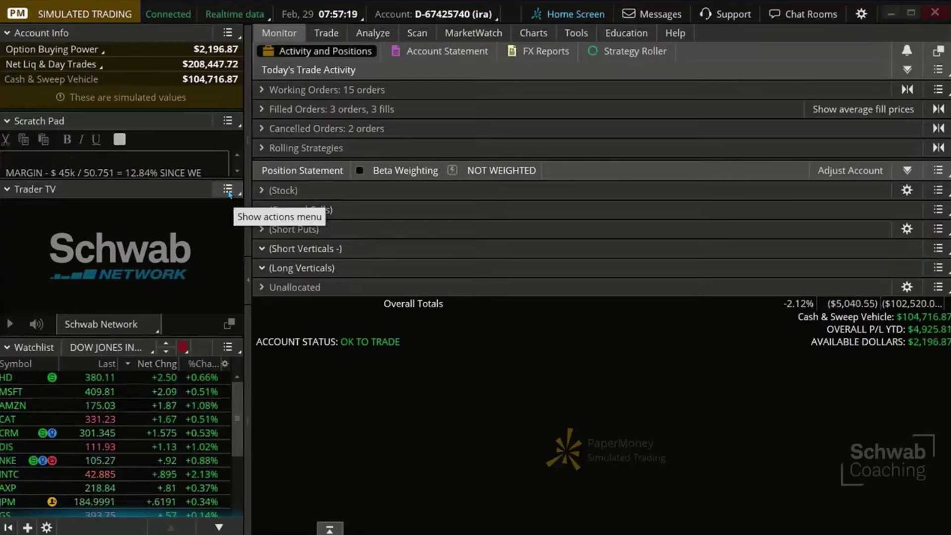
pyautogui.click(229, 191)
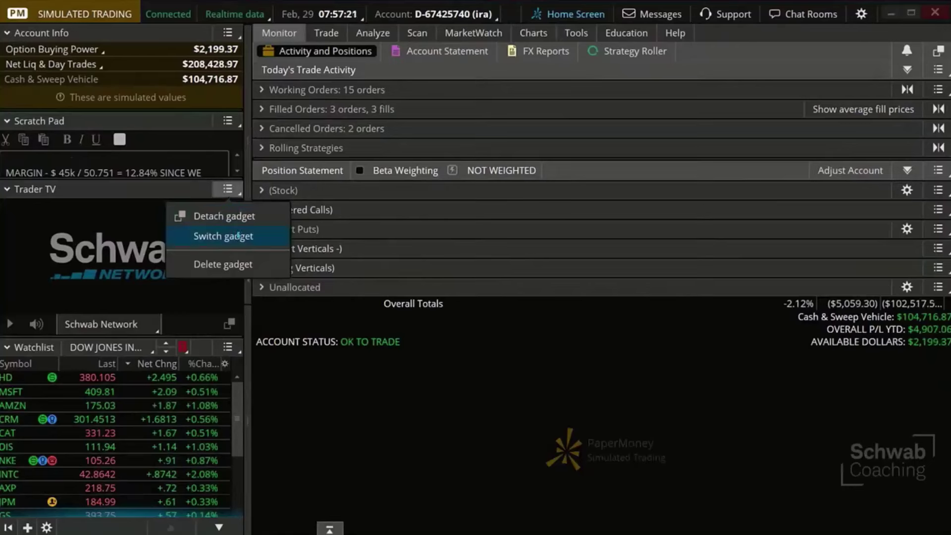
pyautogui.click(239, 237)
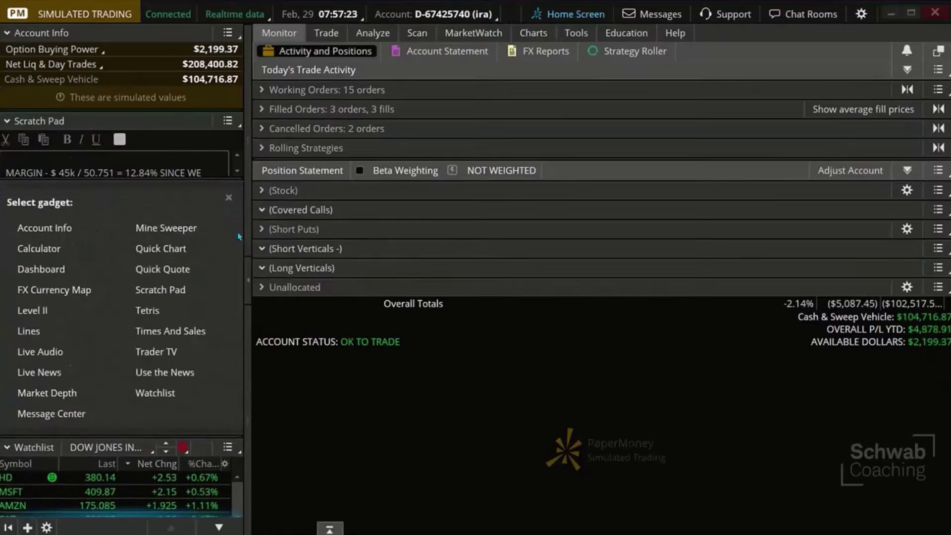
pyautogui.click(174, 353)
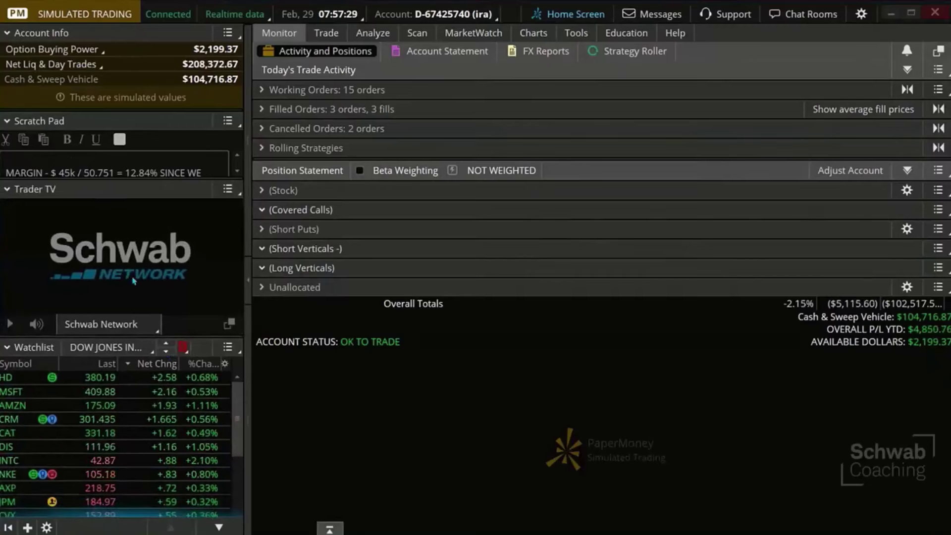
# - Review the Trader TV channel choices, play the Schwab Network stream and mute its sound
pyautogui.click(134, 324)
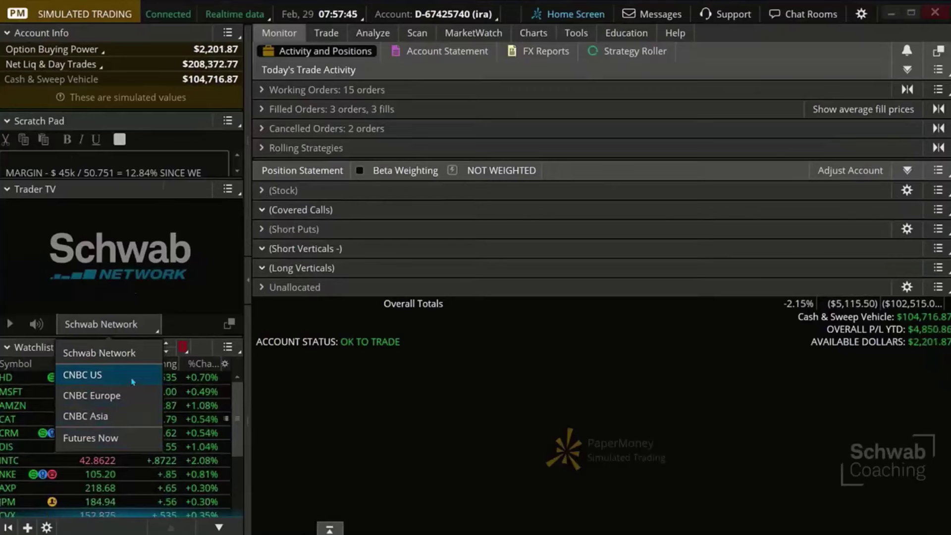
pyautogui.click(177, 297)
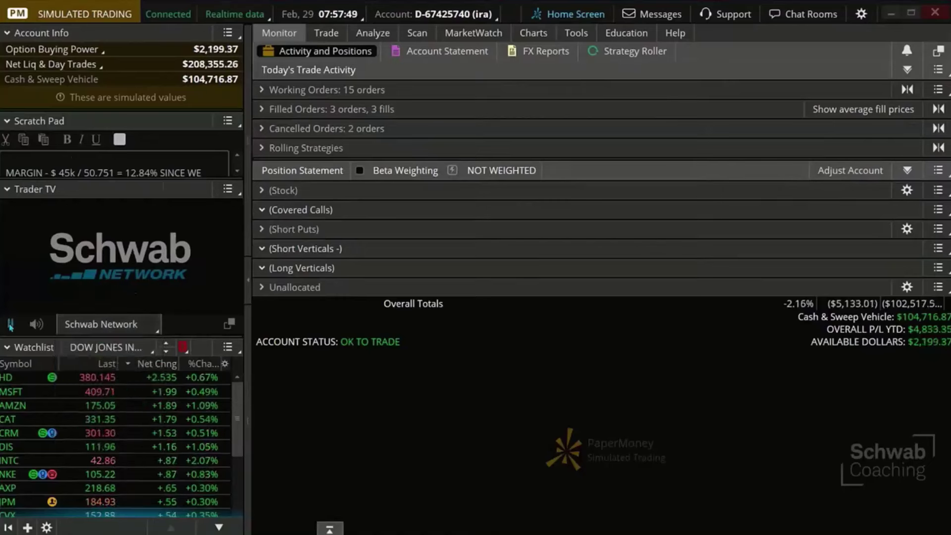
pyautogui.click(10, 324)
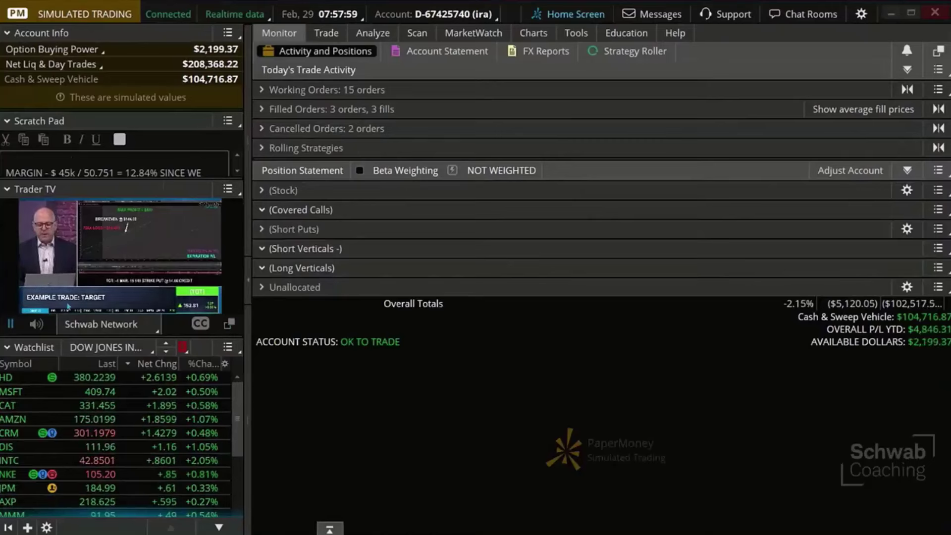
pyautogui.click(36, 324)
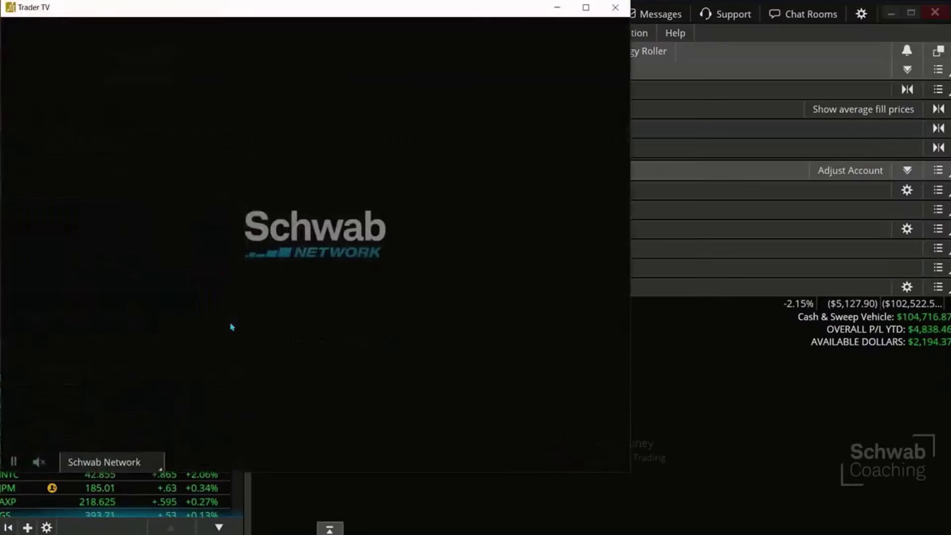
# - Detach the Trader TV player into its own window and move it off the main thinkorswim screen
pyautogui.click(230, 324)
pyautogui.moveTo(304, 11); pyautogui.dragTo(338, 40)
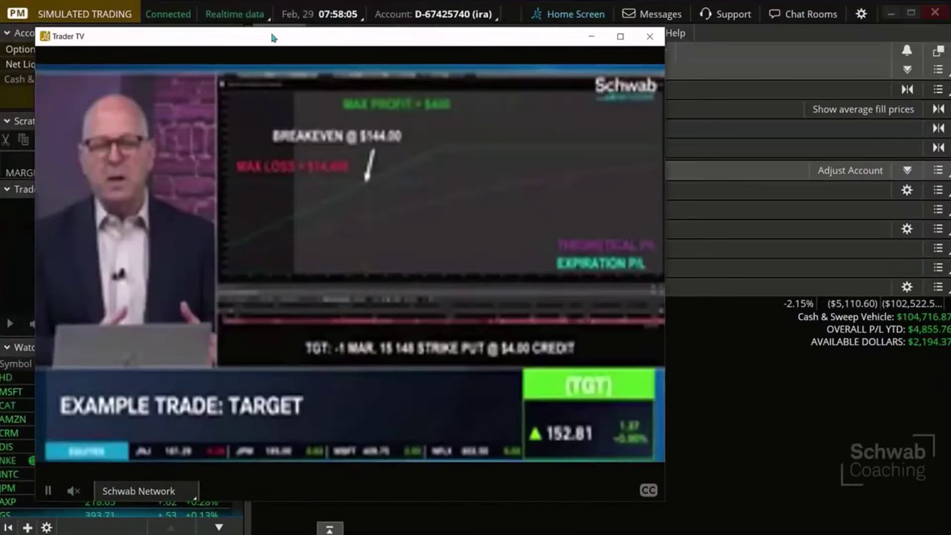
pyautogui.moveTo(272, 38); pyautogui.dragTo(950, 90)
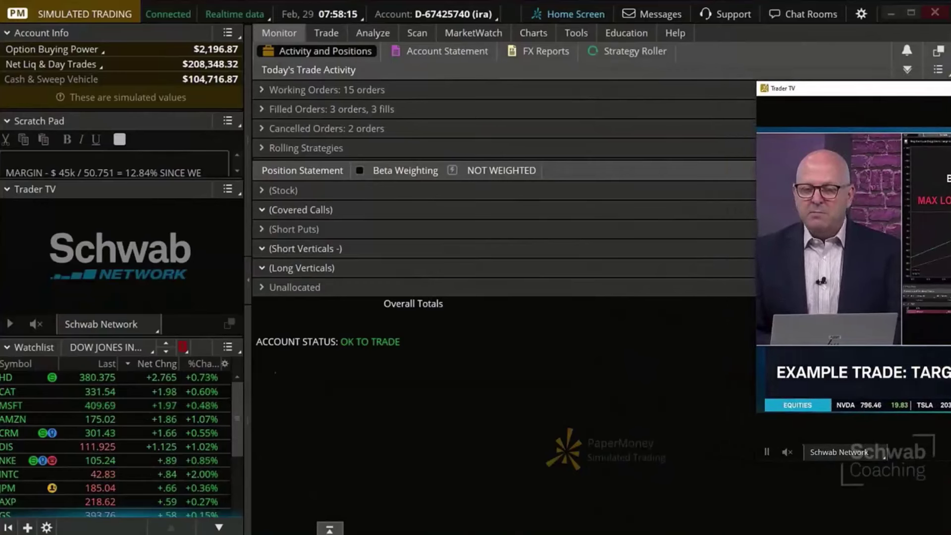
pyautogui.click(141, 253)
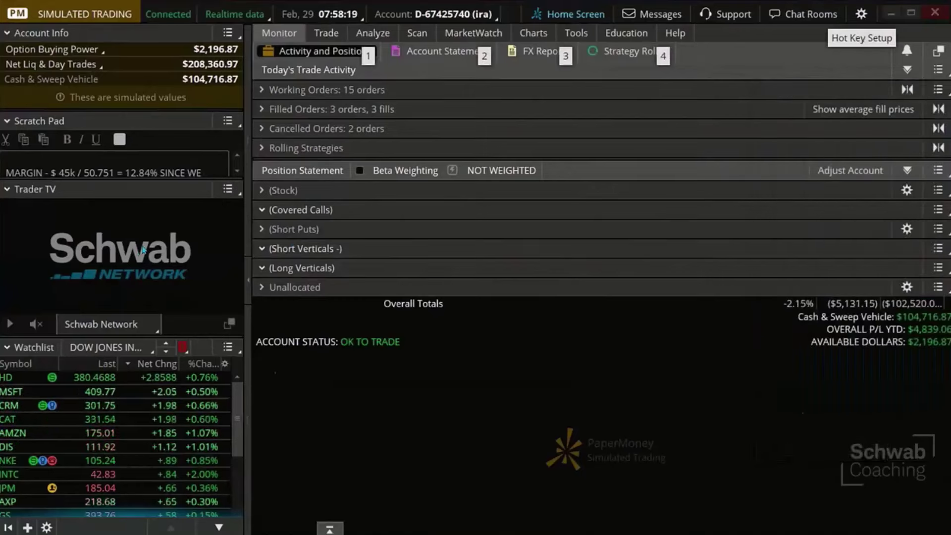
# - Switch back to thinkorswim web and open the /MYM[H24] chart with a Day time frame
pyautogui.hotkey('alt', 'Tab')
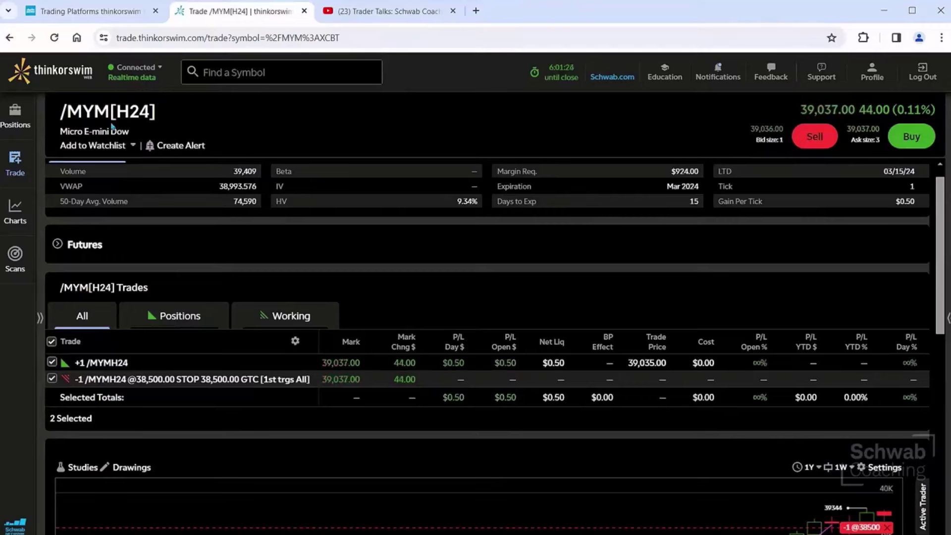
pyautogui.moveTo(68, 112); pyautogui.dragTo(162, 118)
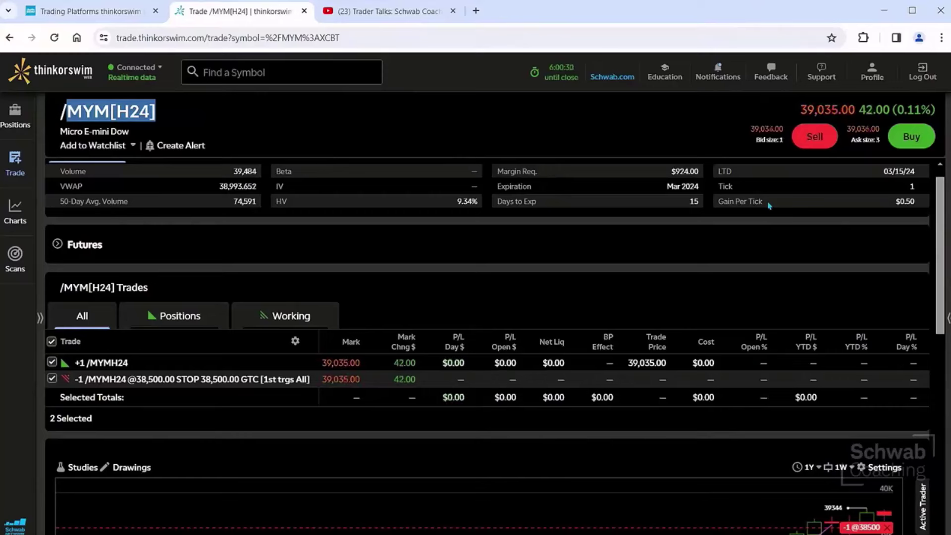
pyautogui.click(18, 221)
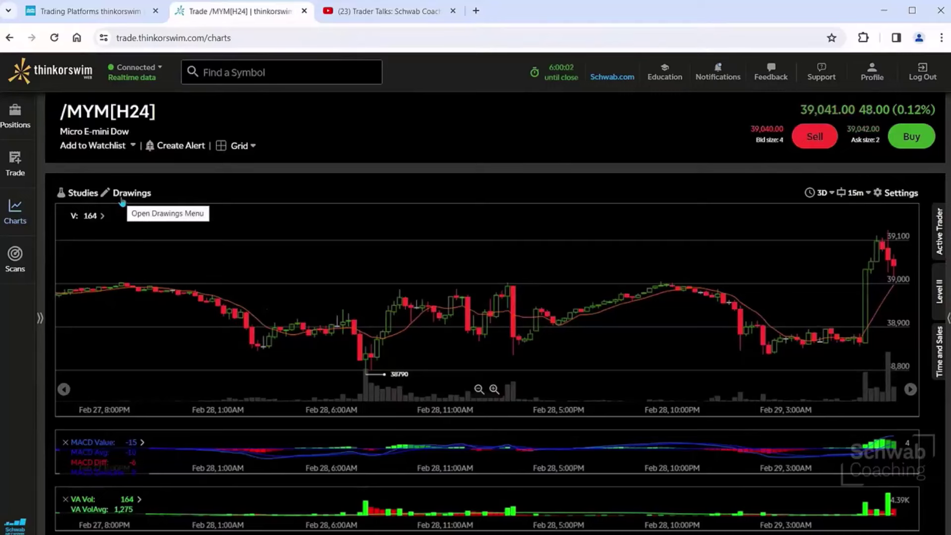
pyautogui.click(813, 200)
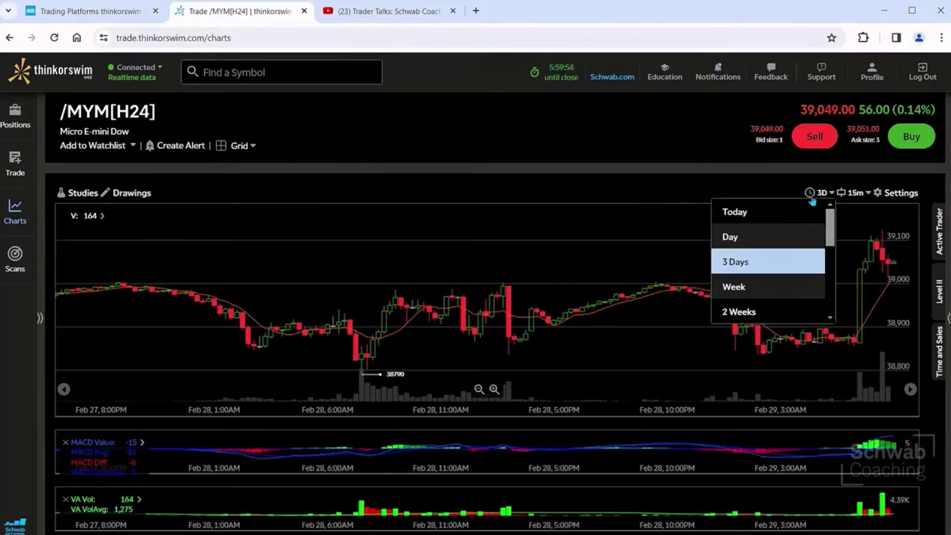
pyautogui.click(794, 235)
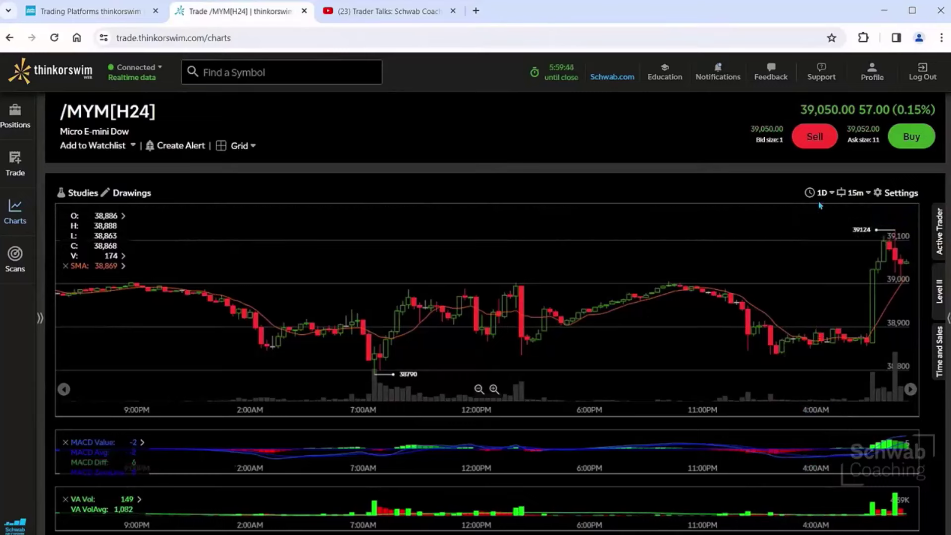
# - Set the time frame of the /MYM[H24] chart to 1 Year
pyautogui.click(820, 196)
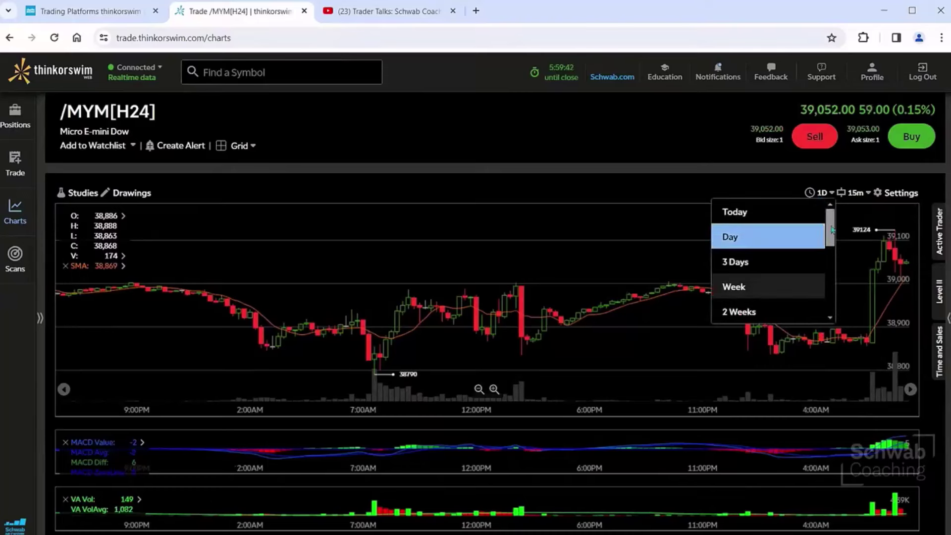
pyautogui.moveTo(830, 232); pyautogui.dragTo(833, 284)
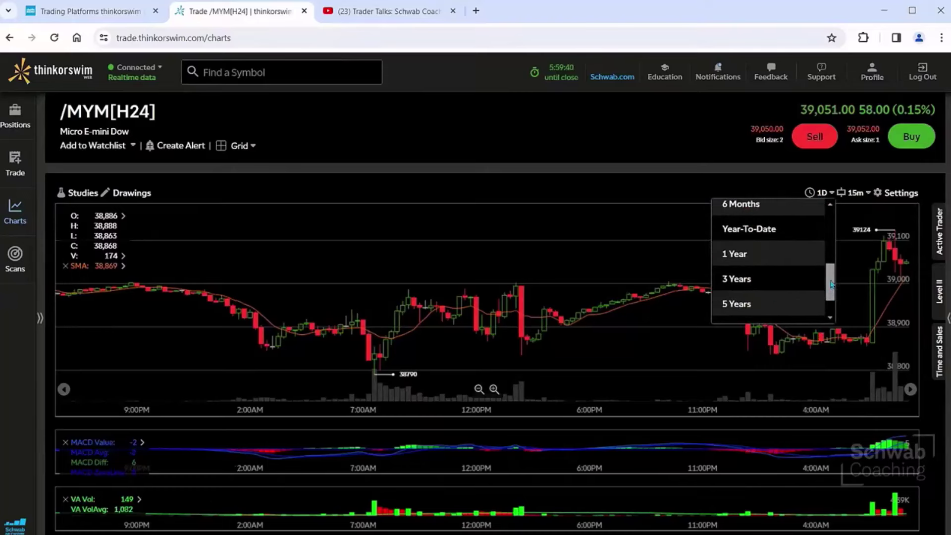
pyautogui.click(800, 254)
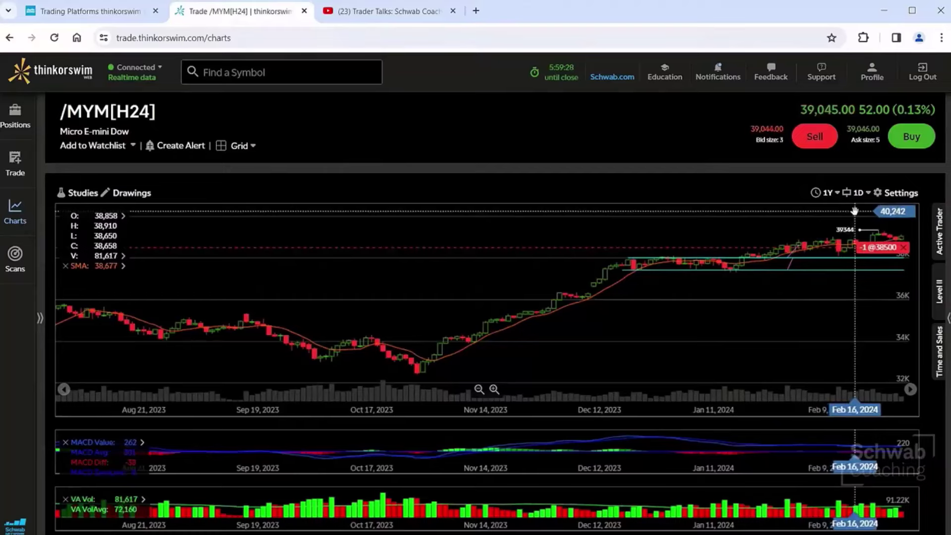
# - Examine the recent /MYM price area and cancel the working sell stop order for 1 contract at 38,500 on the chart
pyautogui.hotkey('ctrl', '+')
pyautogui.hotkey('ctrl', '+')
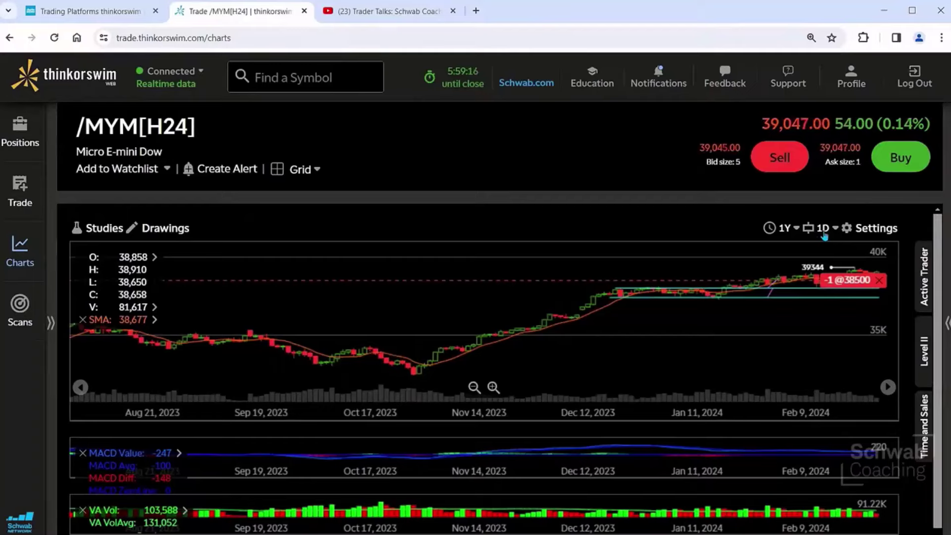
pyautogui.hotkey('ctrl', '-')
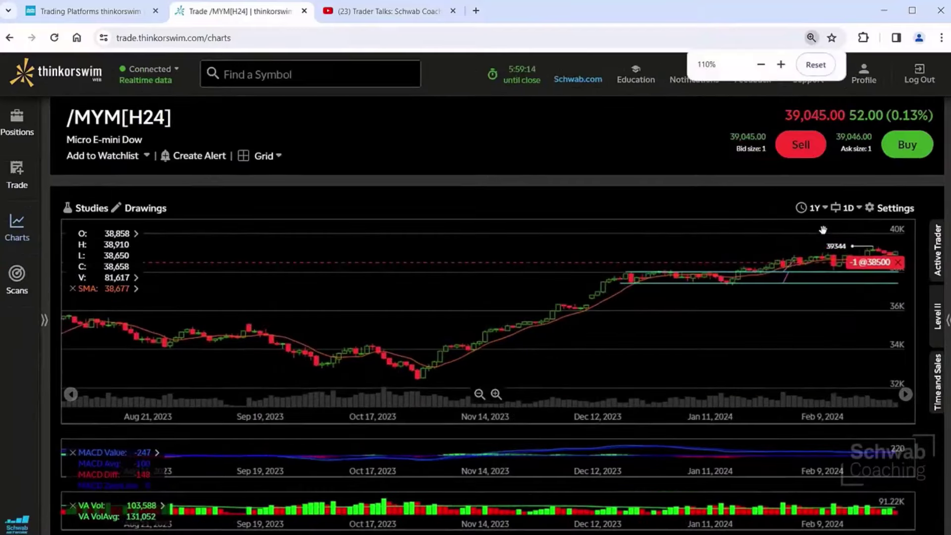
pyautogui.hotkey('ctrl', '-')
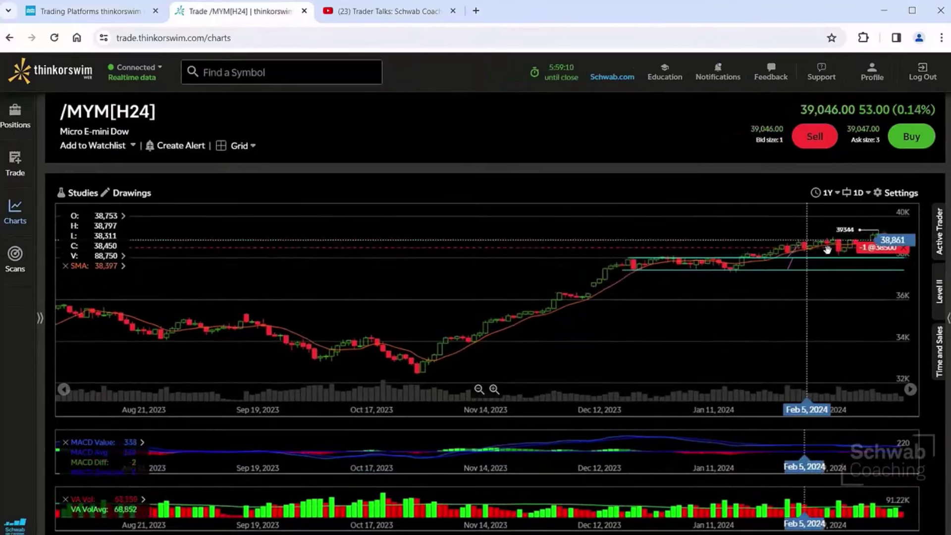
pyautogui.moveTo(886, 268); pyautogui.dragTo(884, 270)
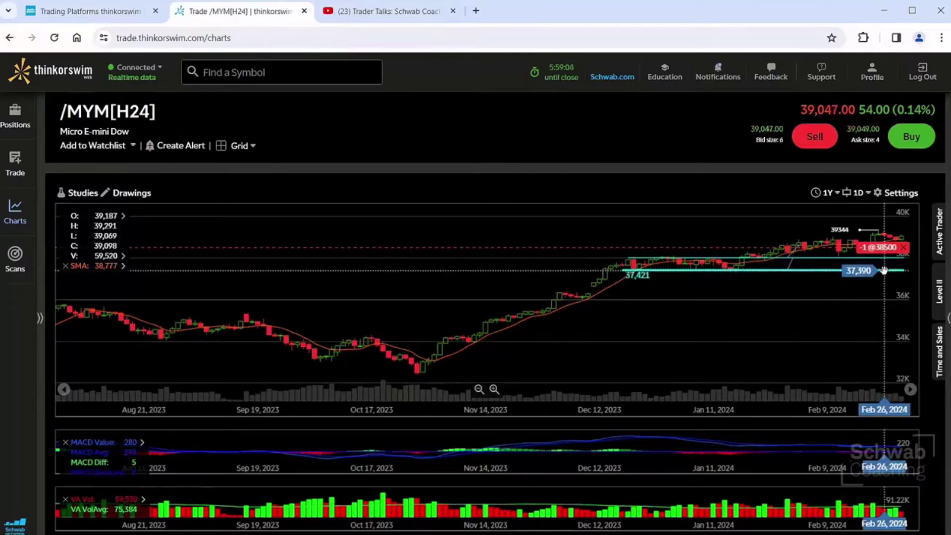
pyautogui.hotkey('ctrl', '+')
pyautogui.hotkey('ctrl', '+')
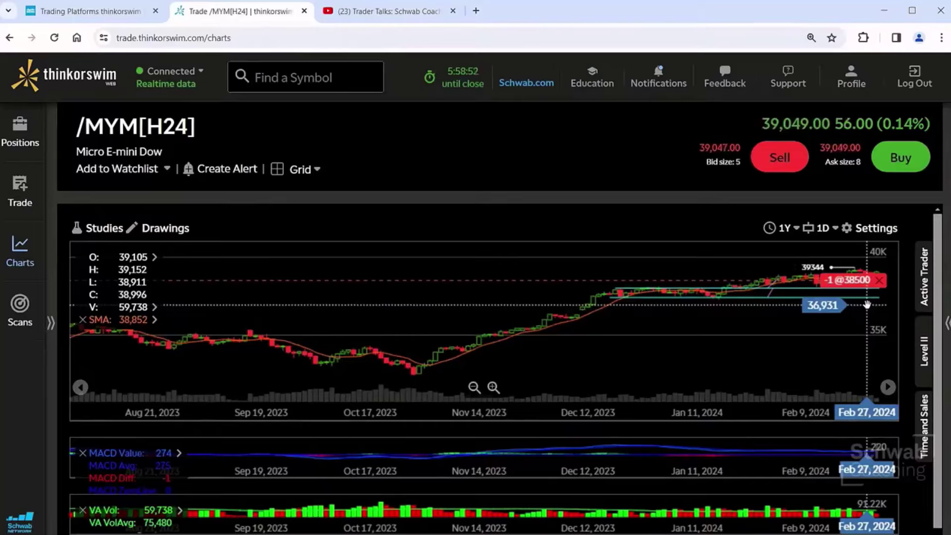
pyautogui.click(884, 282)
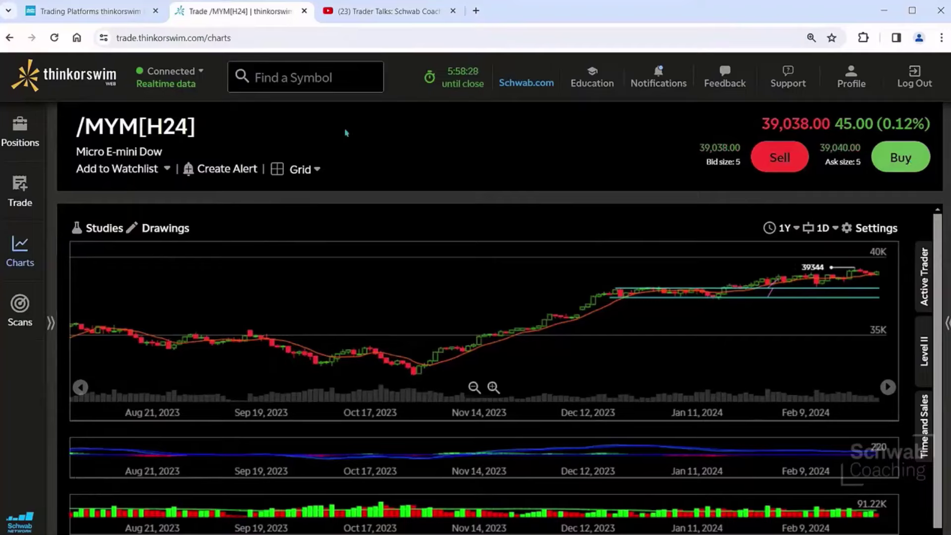
# - Load the Micro E-mini S&P 500 symbol /MES on the Charts page
pyautogui.click(265, 79)
pyautogui.write('/MES')
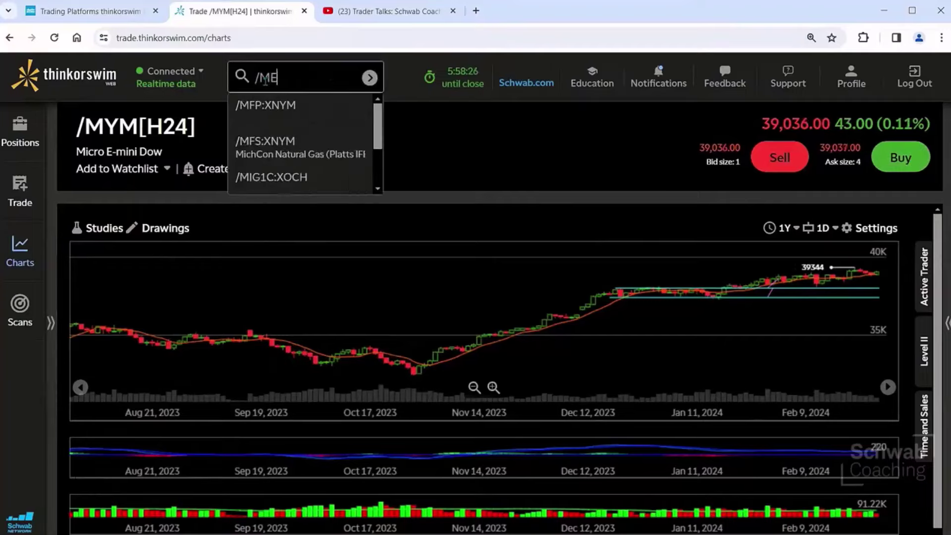
pyautogui.click(239, 111)
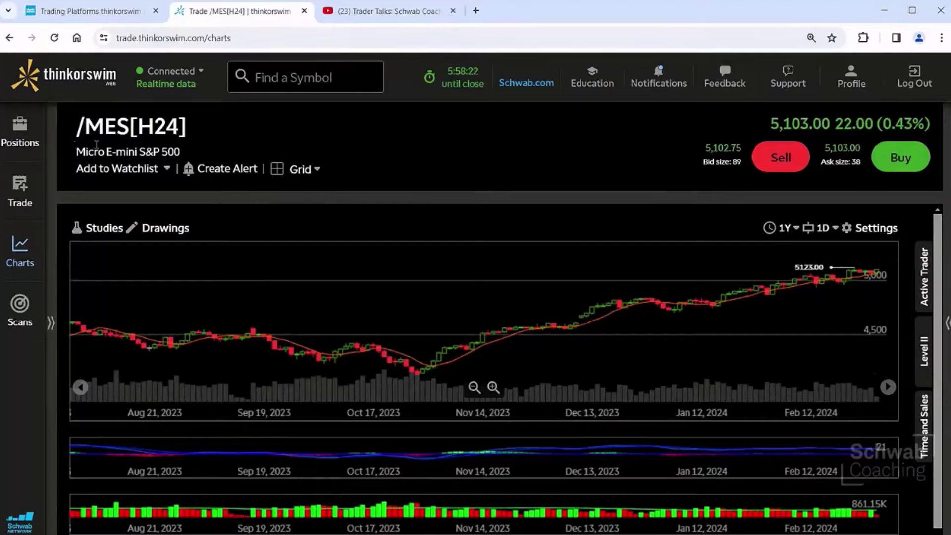
# - Draft a Day LIMIT buy of 1 /MESH24 at 5,102 with two contingent sell orders, setting the first sell's limit price to 5,200
pyautogui.click(910, 167)
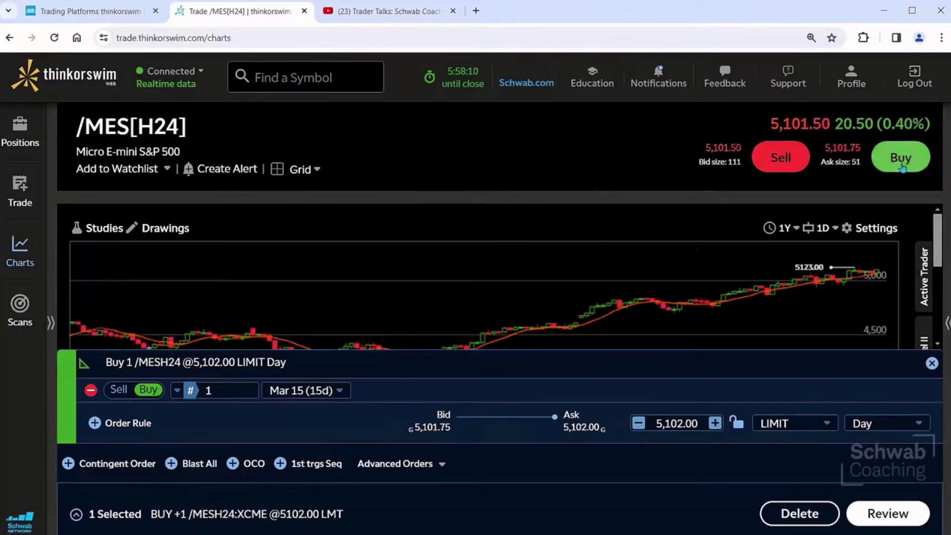
pyautogui.click(120, 464)
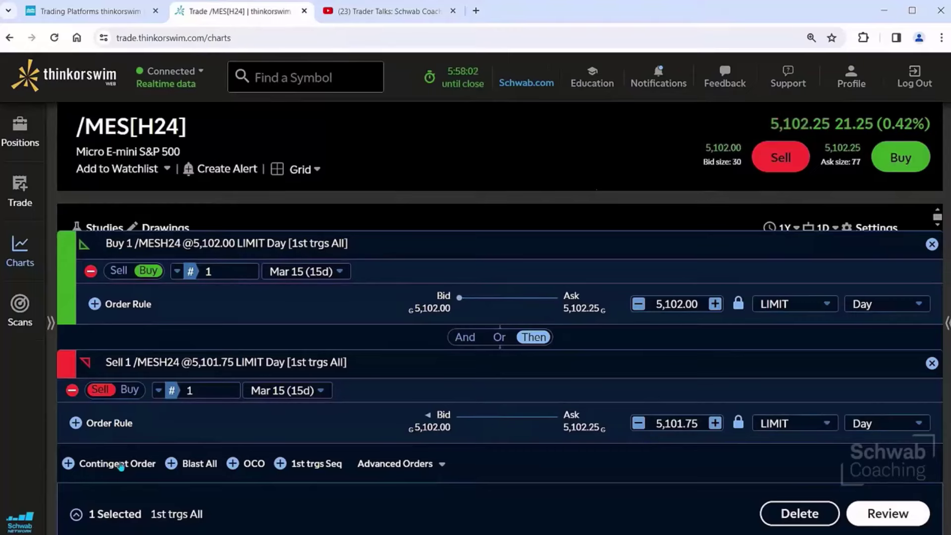
pyautogui.click(121, 464)
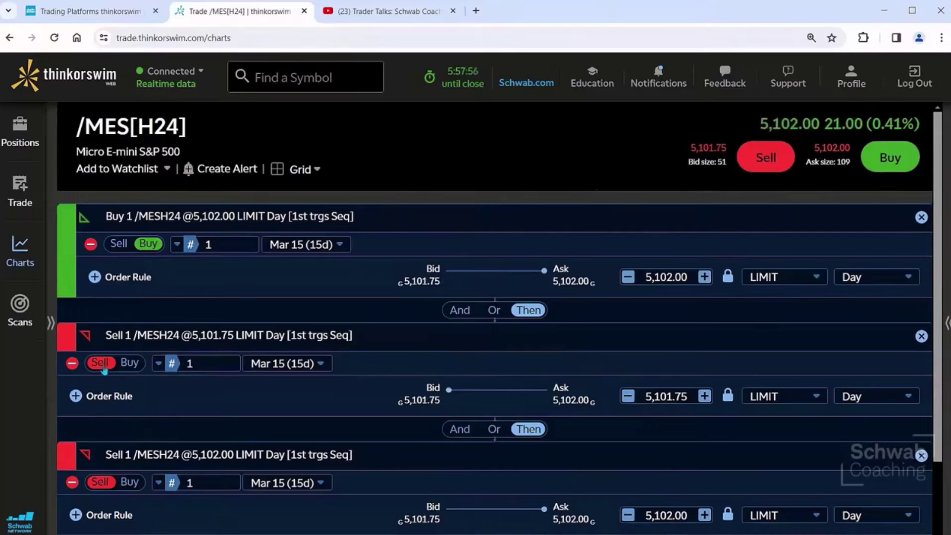
pyautogui.doubleClick(646, 396)
pyautogui.write('5200')
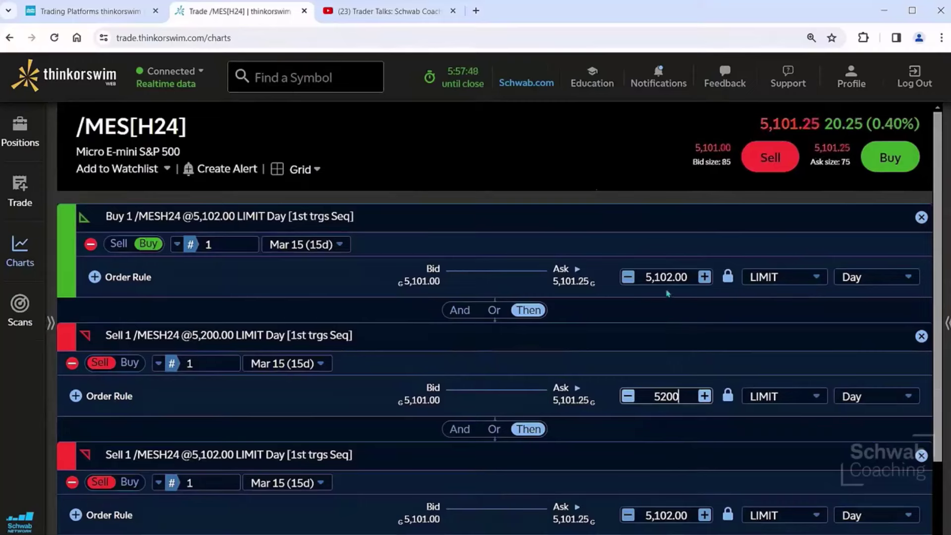
# - Set the time in force of the first contingent sell order at 5,200 to GTC
pyautogui.click(679, 396)
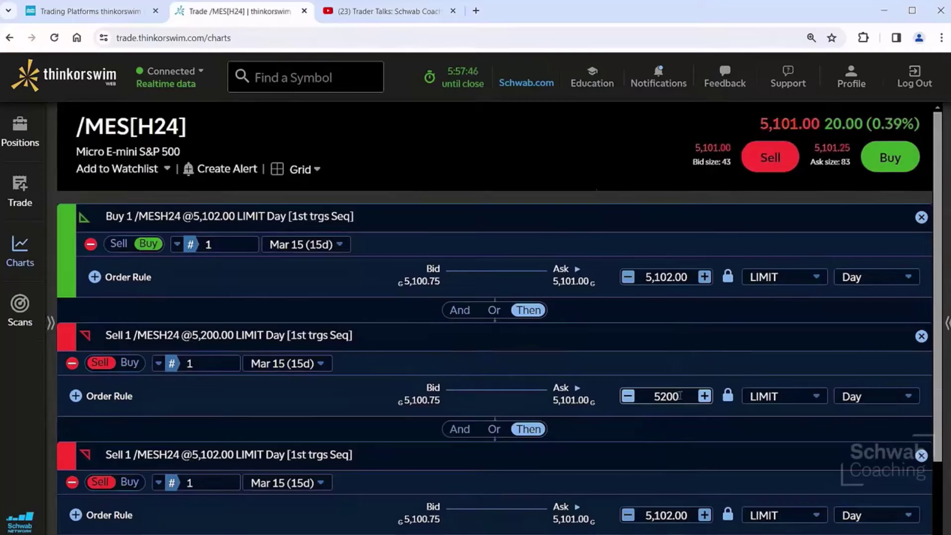
pyautogui.moveTo(679, 397); pyautogui.dragTo(651, 395)
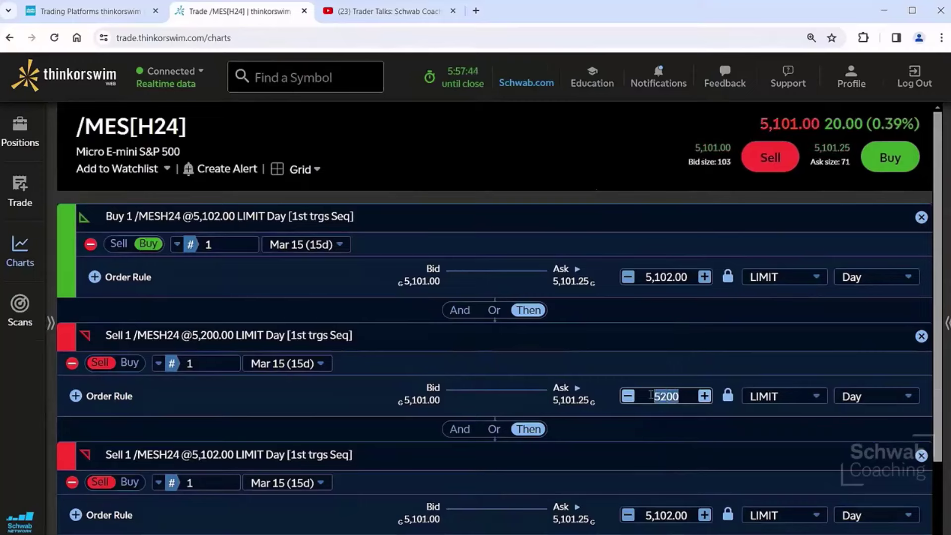
pyautogui.click(861, 402)
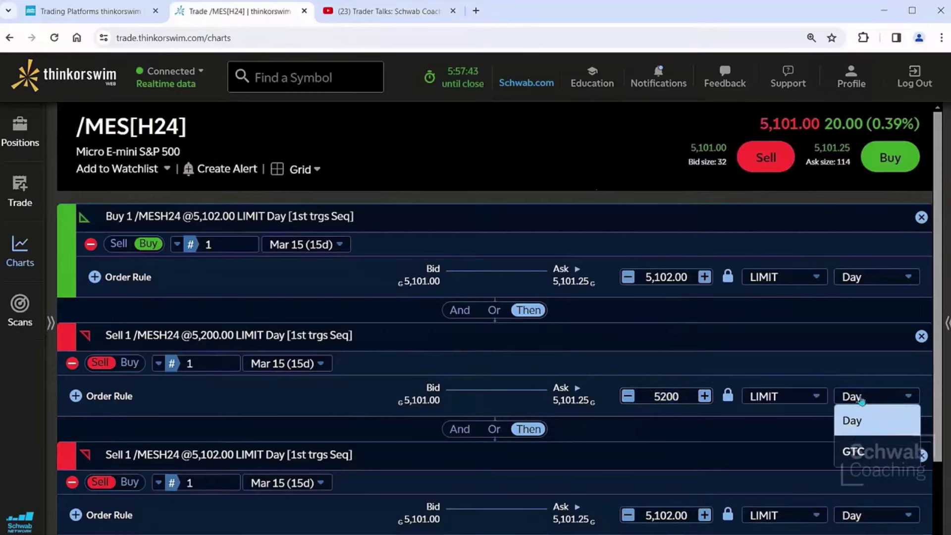
pyautogui.click(860, 449)
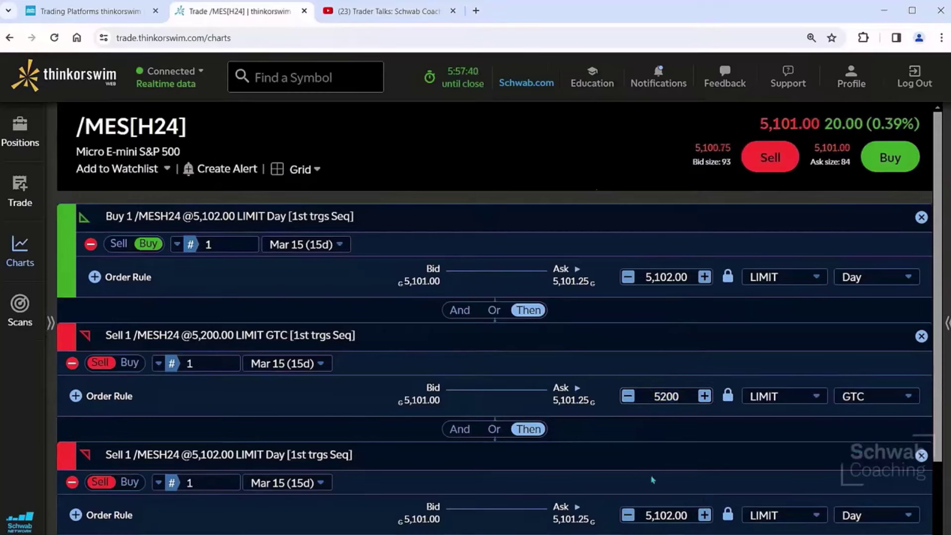
# - Enter 5,050.00 as the second contingent sell's price and change that order to a STOP with GTC time in force
pyautogui.scroll(-1, 654, 480)
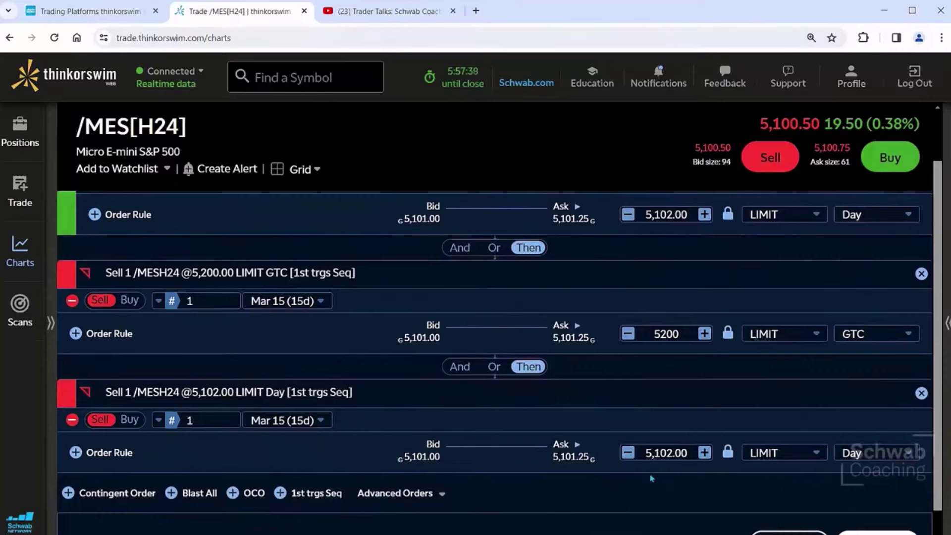
pyautogui.moveTo(647, 453); pyautogui.dragTo(710, 462)
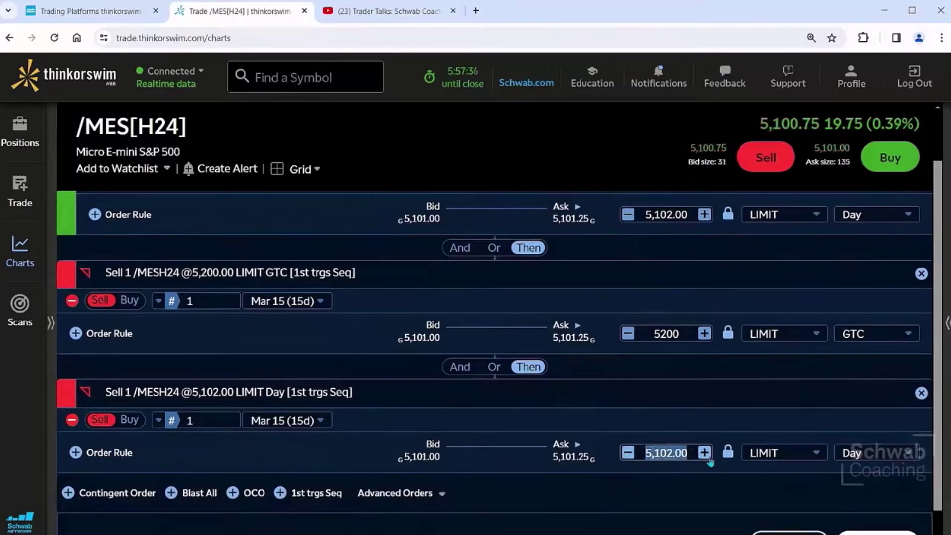
pyautogui.write('5050')
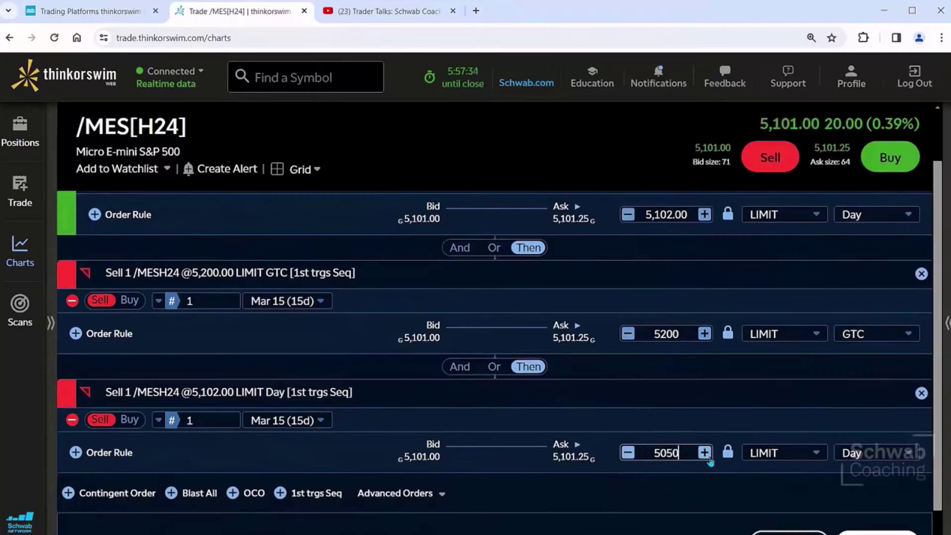
pyautogui.write('.00')
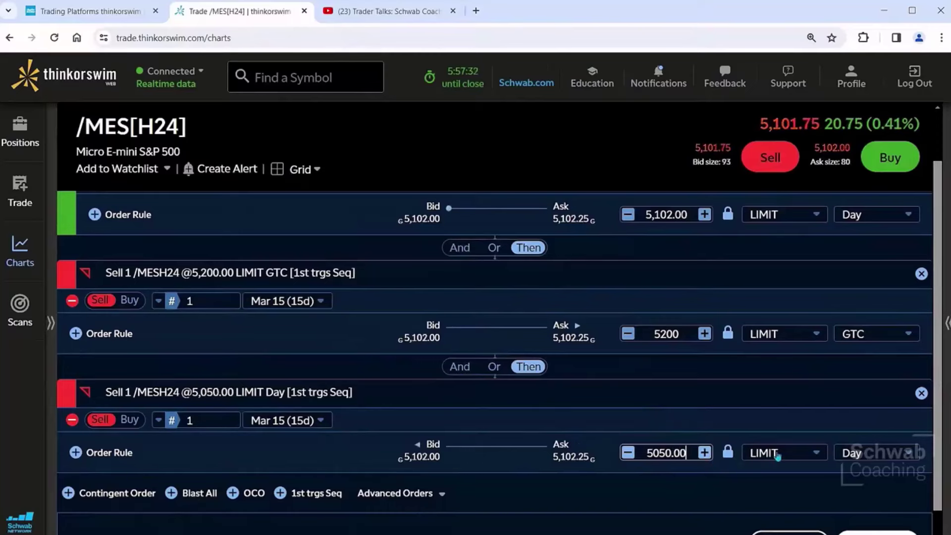
pyautogui.click(778, 457)
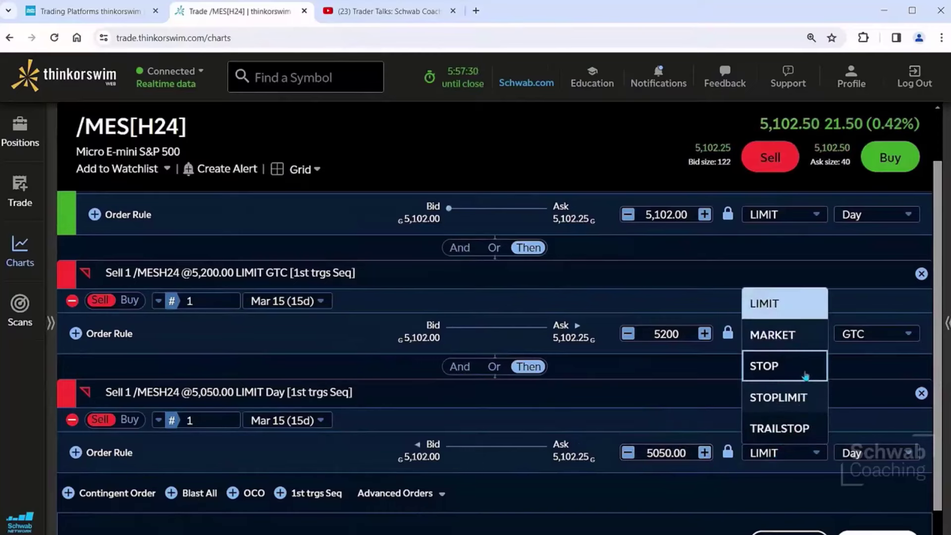
pyautogui.click(805, 377)
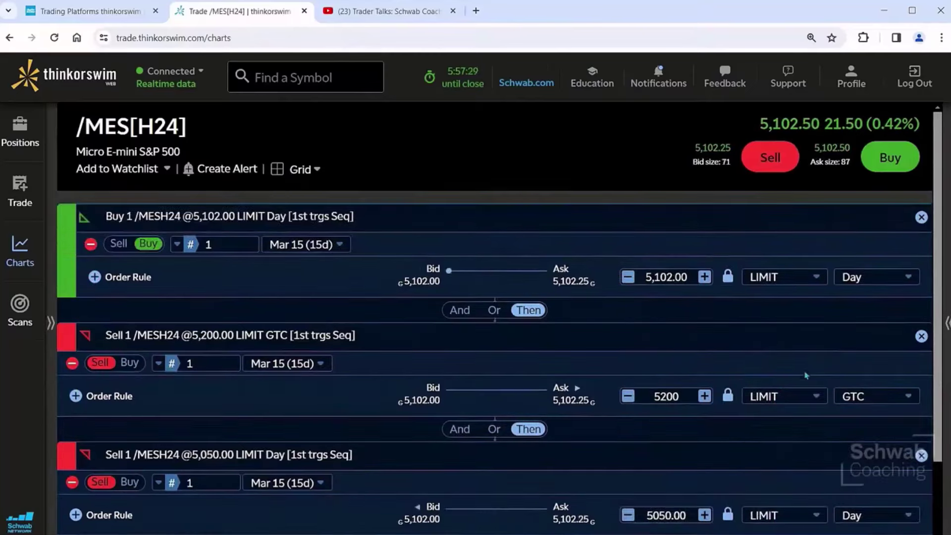
pyautogui.click(863, 511)
pyautogui.click(862, 502)
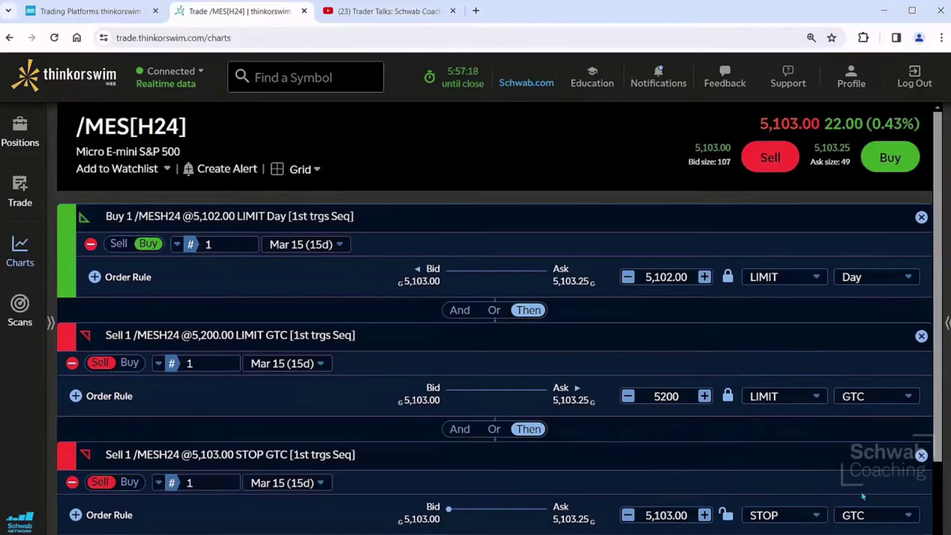
# - Review the costs and buying power effect of the /MESH24 order sequence and submit it in the paperMoney margin account
pyautogui.scroll(-2, 808, 454)
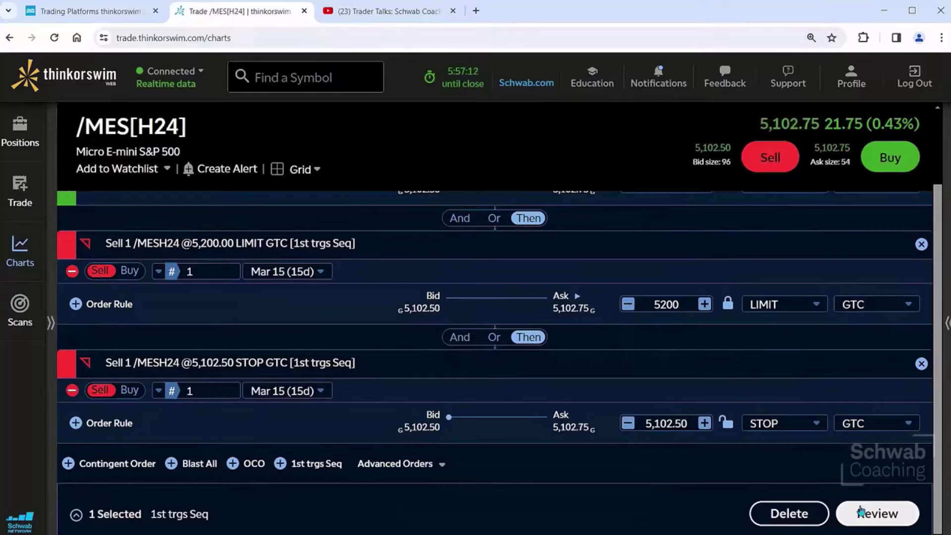
pyautogui.click(861, 513)
pyautogui.scroll(-3, 800, 485)
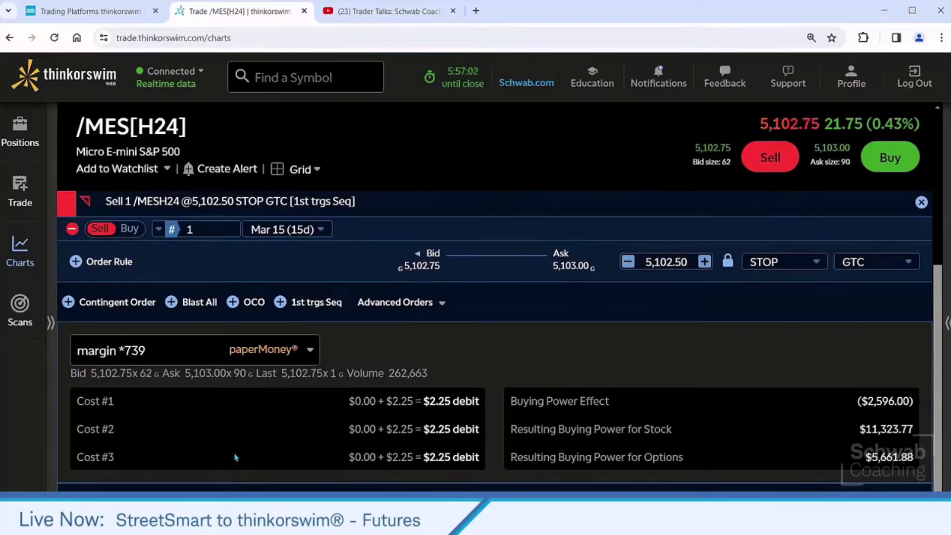
pyautogui.click(554, 490)
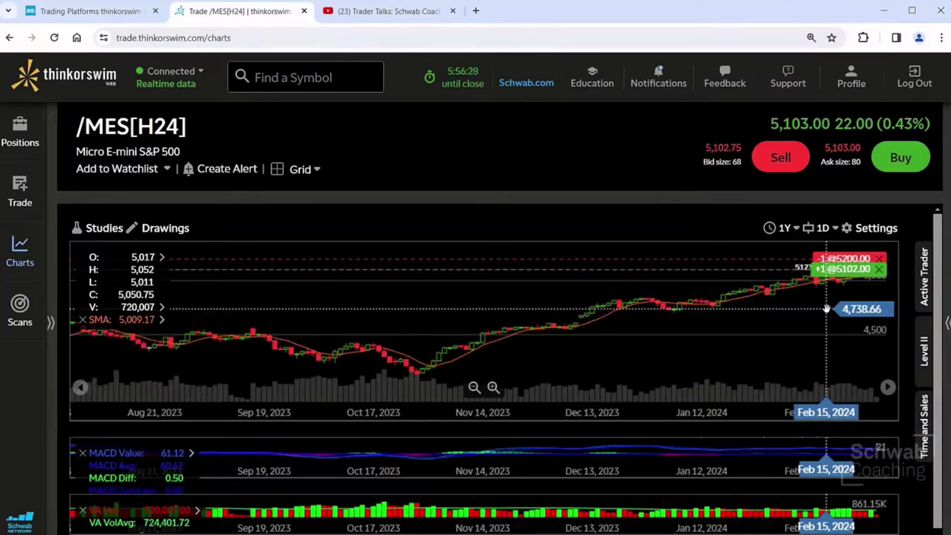
# - Check the margin account's working and filled orders, and return to the /MES chart
pyautogui.click(20, 131)
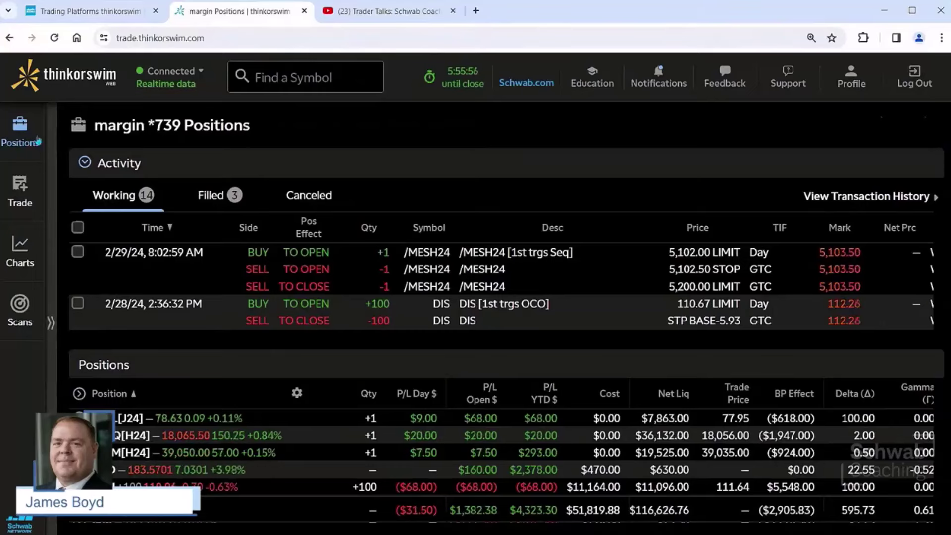
pyautogui.click(209, 194)
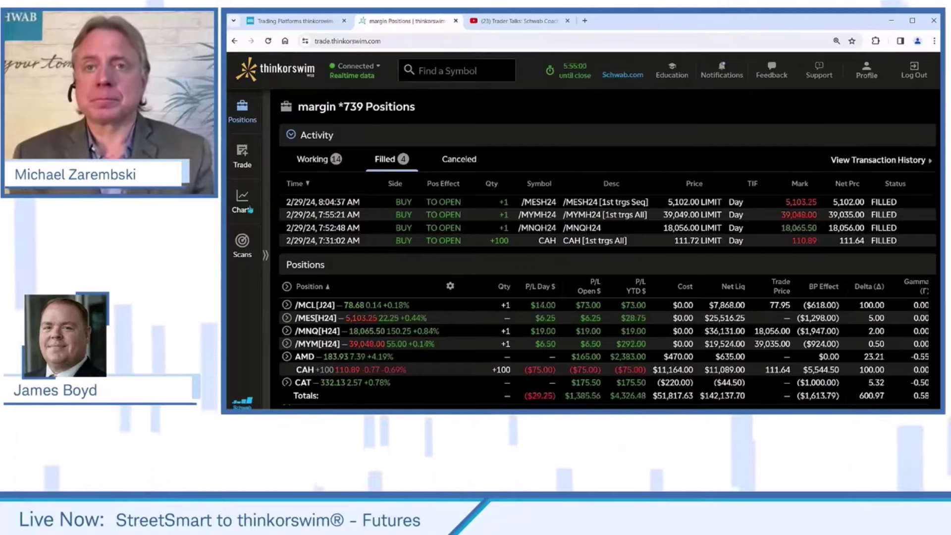
pyautogui.click(251, 210)
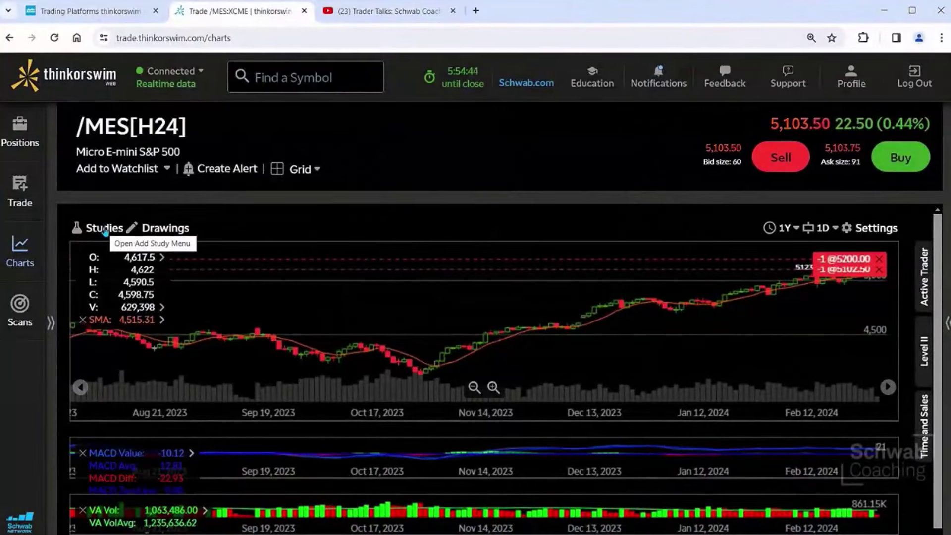
# - Set the length of the chart's simple Moving Average study to 7 and close the study settings
pyautogui.click(104, 229)
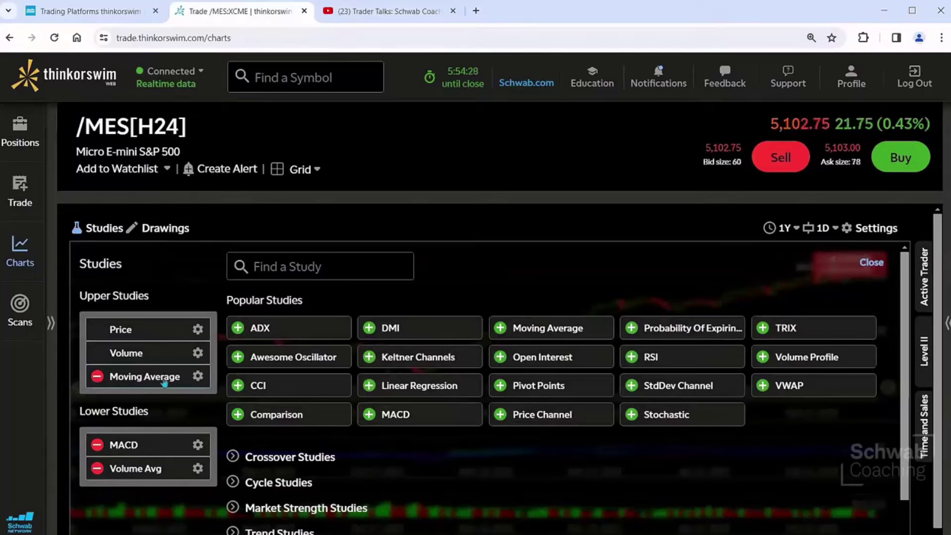
pyautogui.click(197, 378)
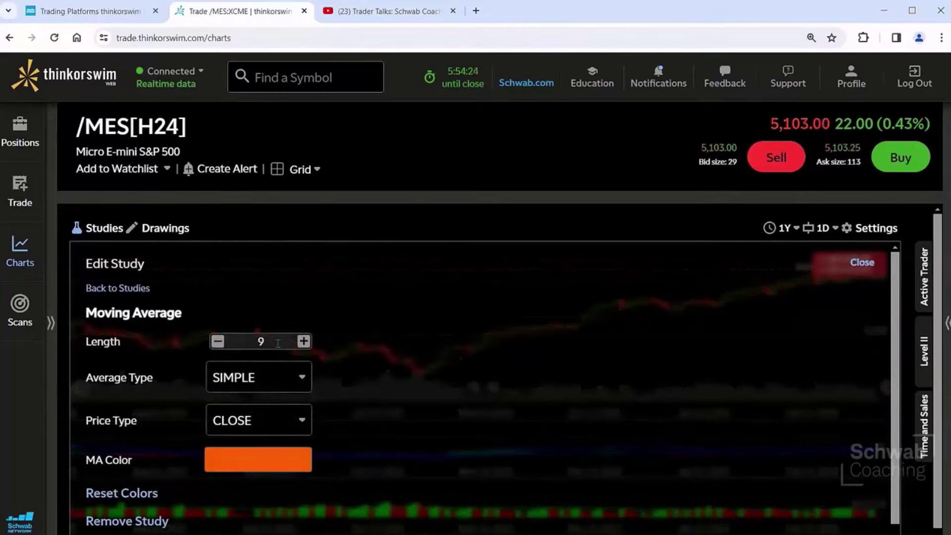
pyautogui.click(218, 341)
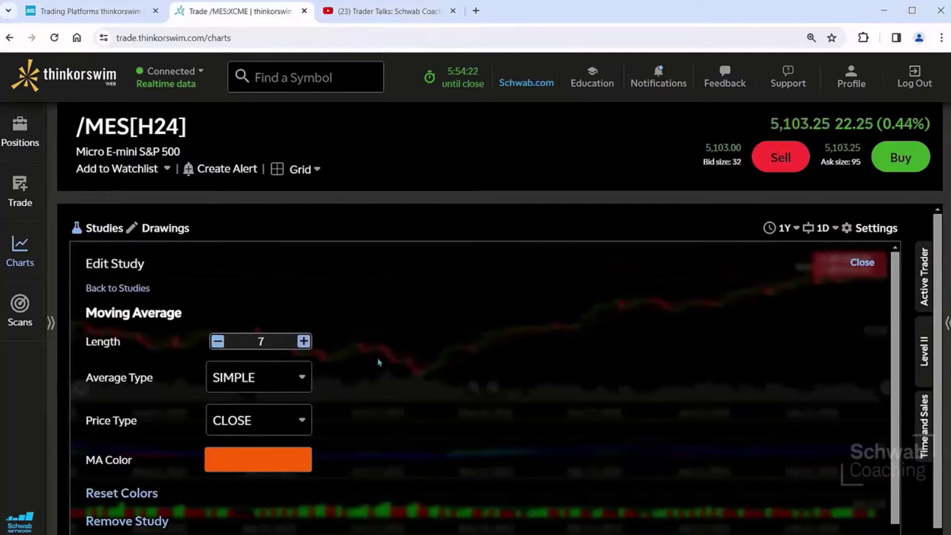
pyautogui.scroll(-1, 478, 361)
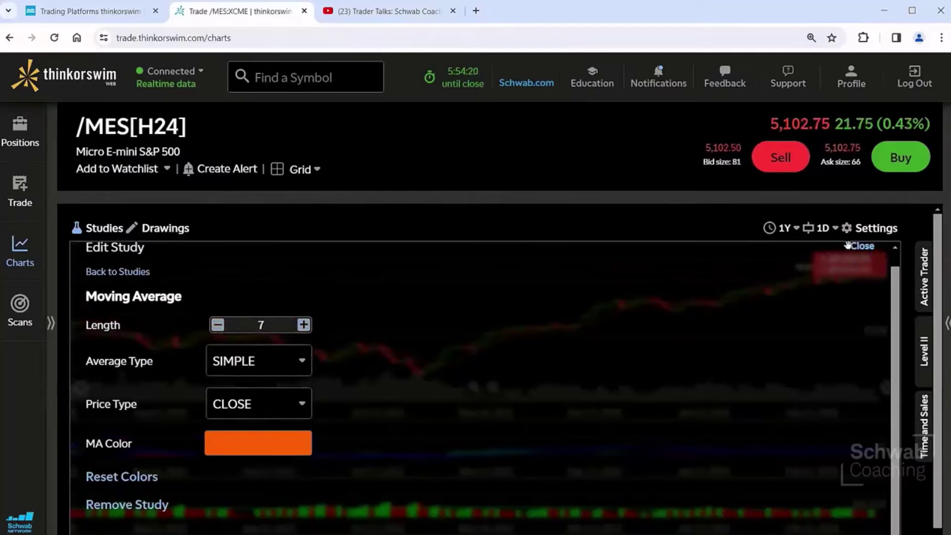
pyautogui.click(849, 246)
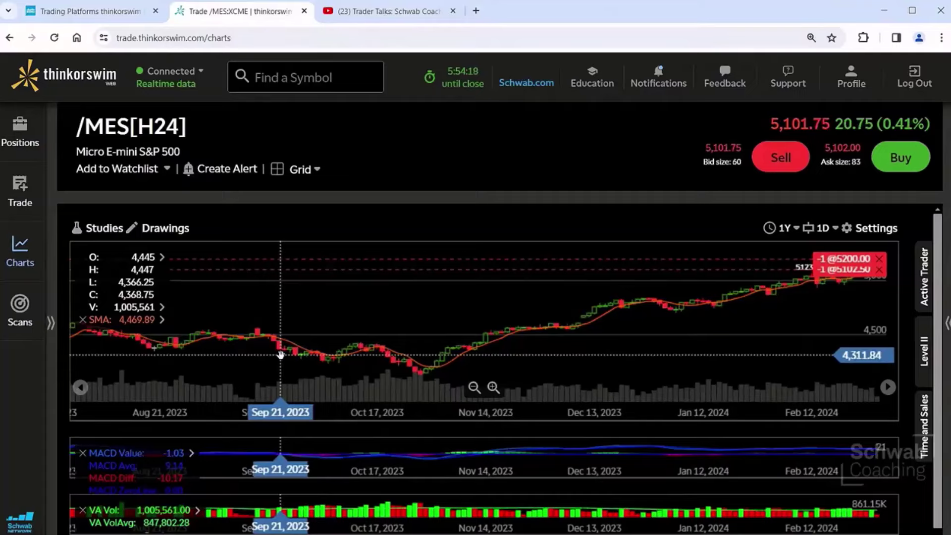
# - Remove the MACD and Volume Avg lower studies from the /MES chart
pyautogui.click(82, 227)
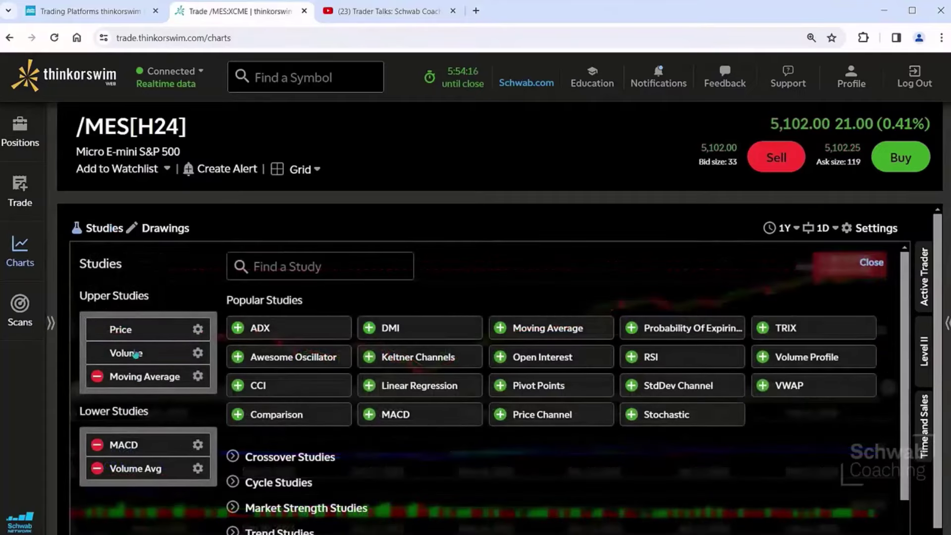
pyautogui.click(97, 446)
pyautogui.click(97, 446)
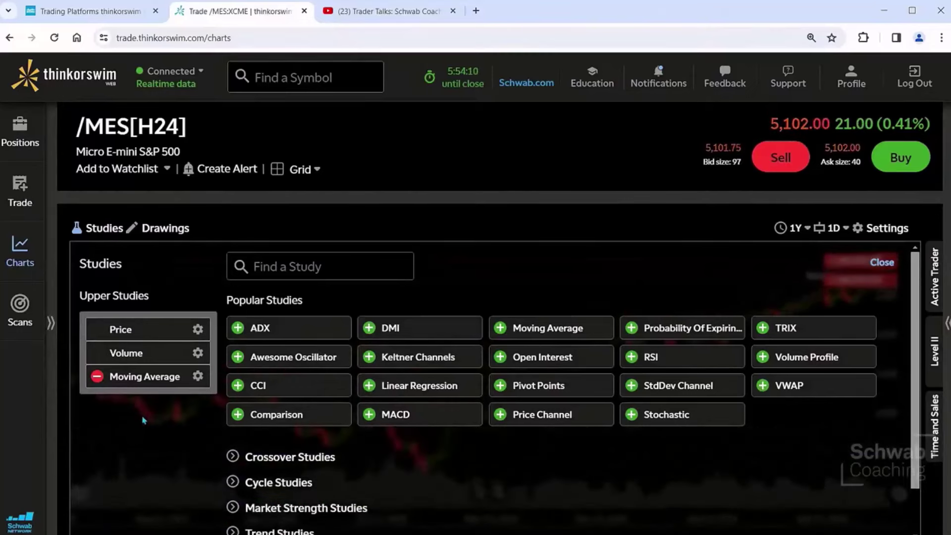
pyautogui.scroll(-1, 143, 420)
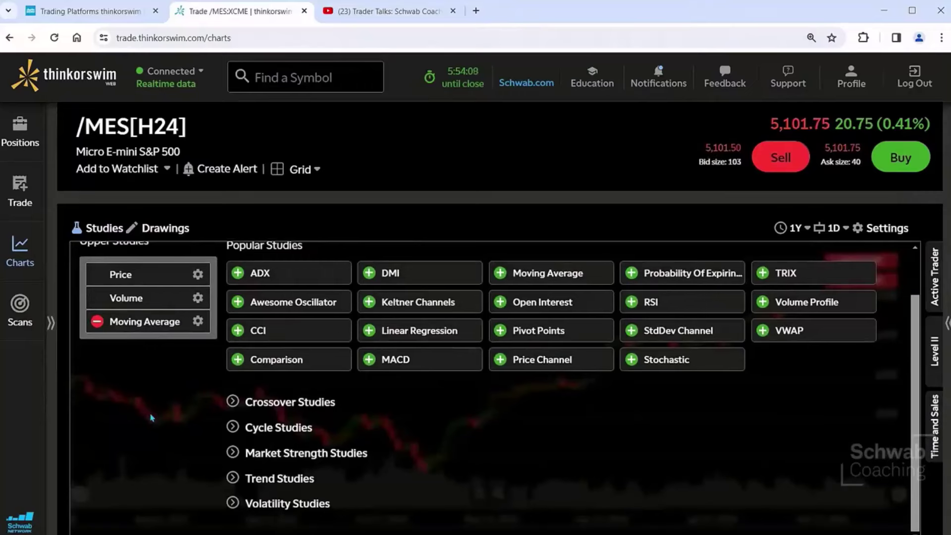
# - Look over the chart display settings and the available studies, and return to the /MES chart
pyautogui.click(876, 230)
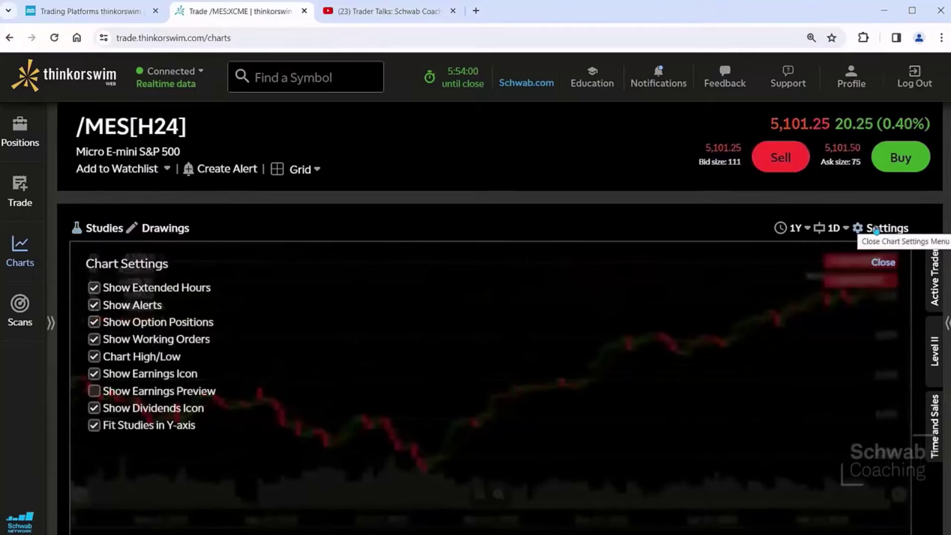
pyautogui.click(876, 229)
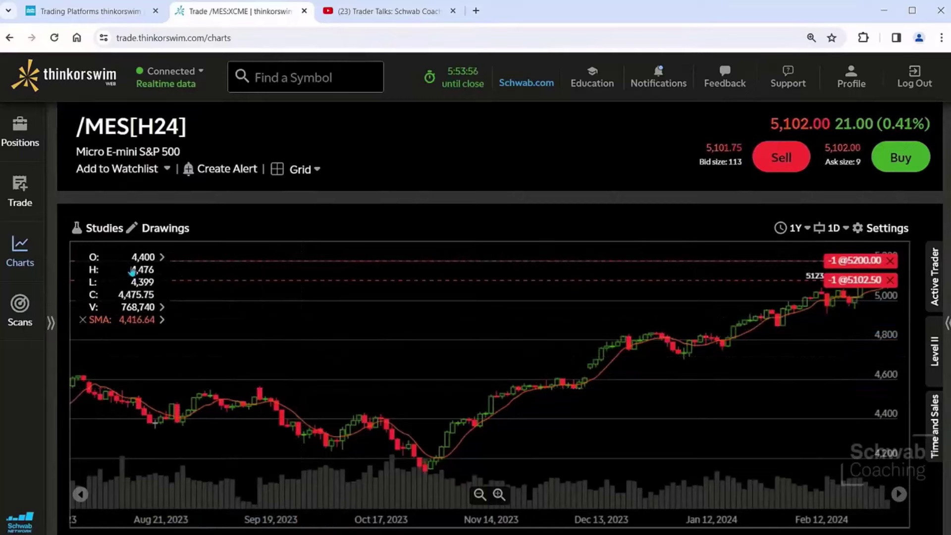
pyautogui.click(105, 228)
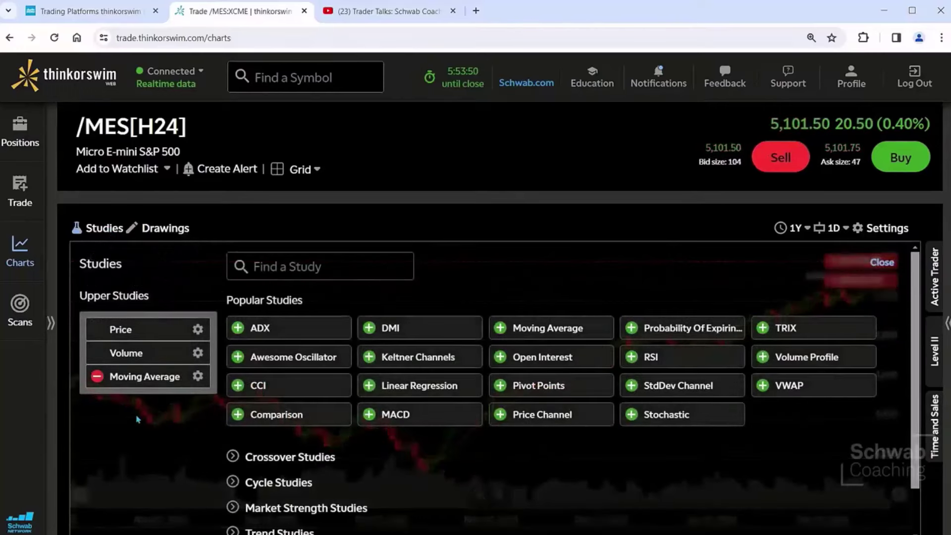
pyautogui.scroll(-1, 138, 419)
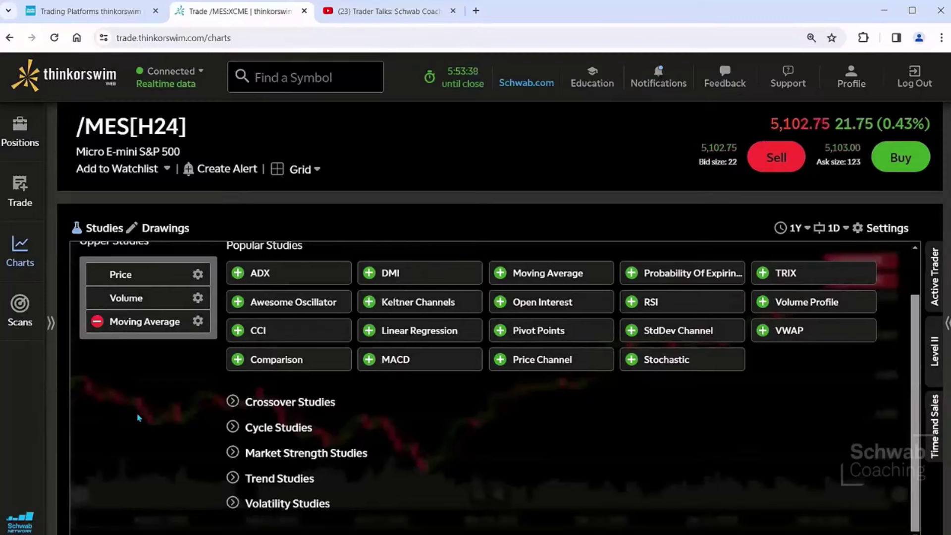
pyautogui.scroll(1, 139, 417)
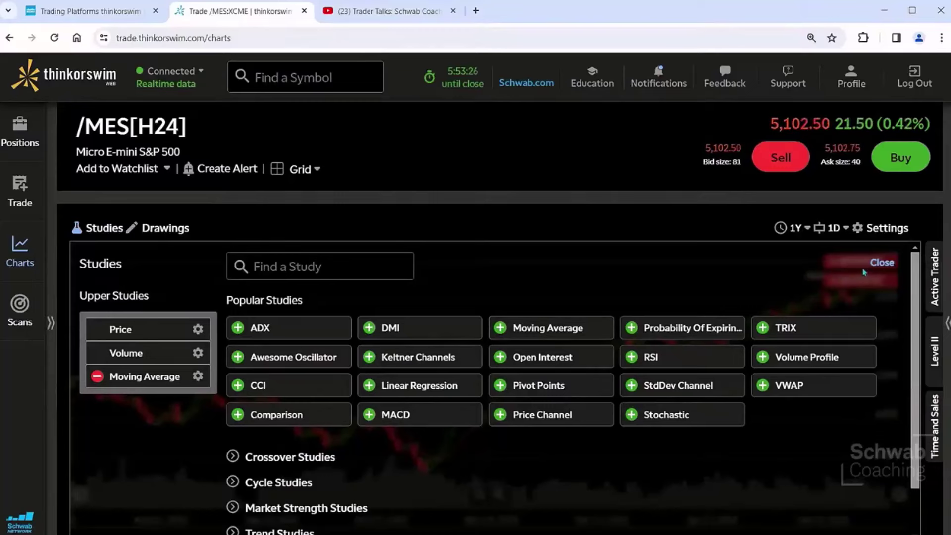
pyautogui.click(881, 263)
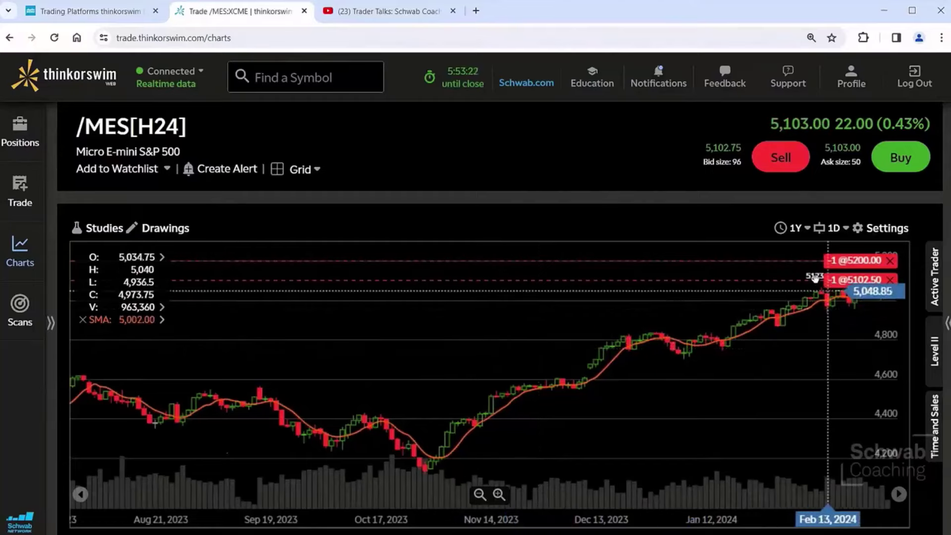
# - Switch to the thinkorswim desktop platform and load the symbol /MES on its chart
pyautogui.hotkey('alt', 'Tab')
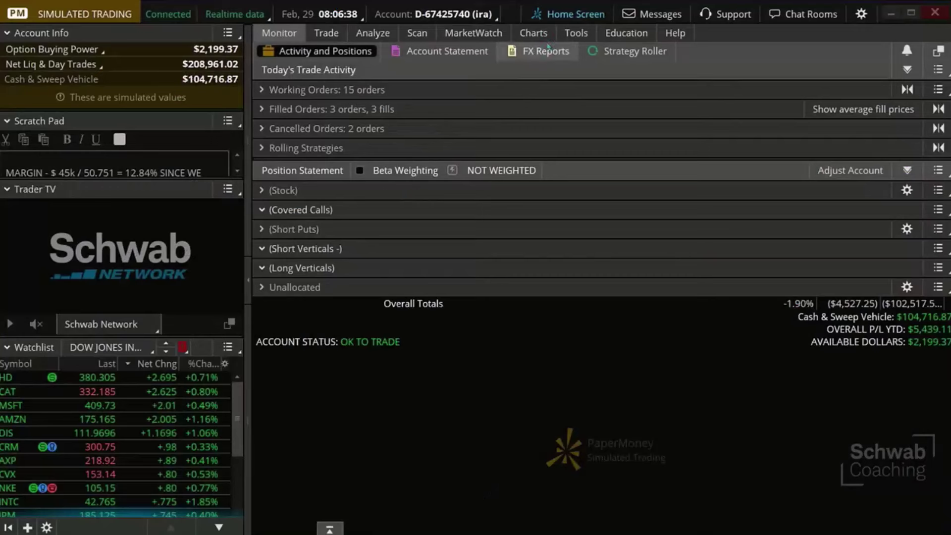
pyautogui.click(534, 33)
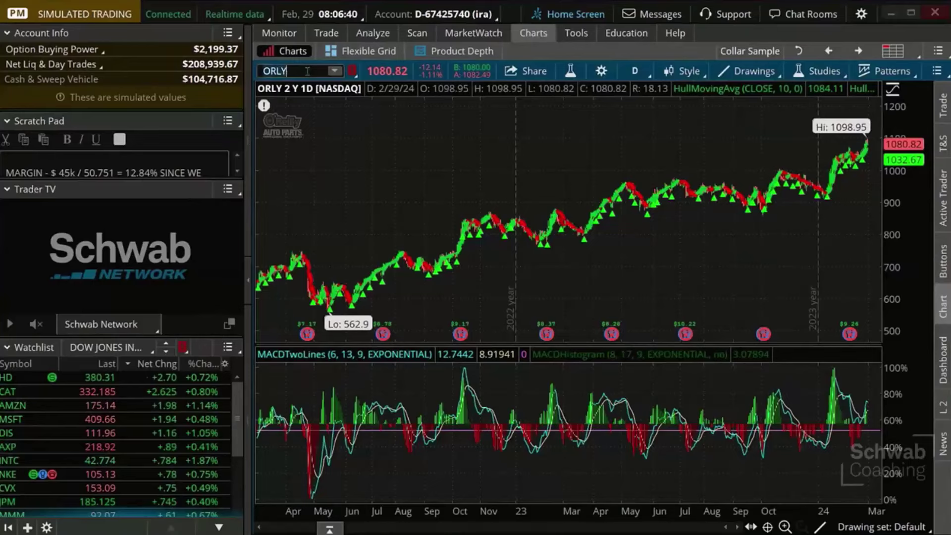
pyautogui.press('Return')
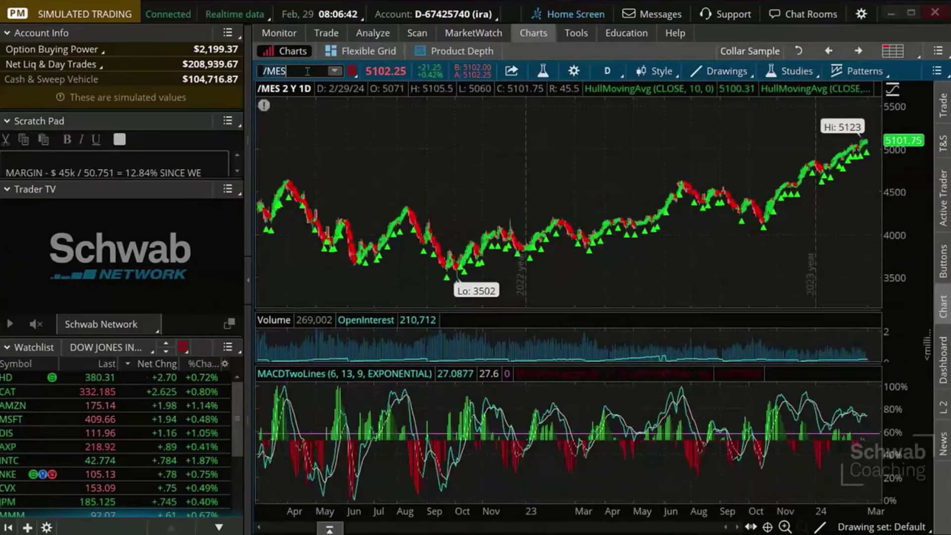
# - Switch to the margin account, collapse the sidebar, and zoom the /MES chart in on the recent bars with the working LMT and STP orders
pyautogui.click(446, 14)
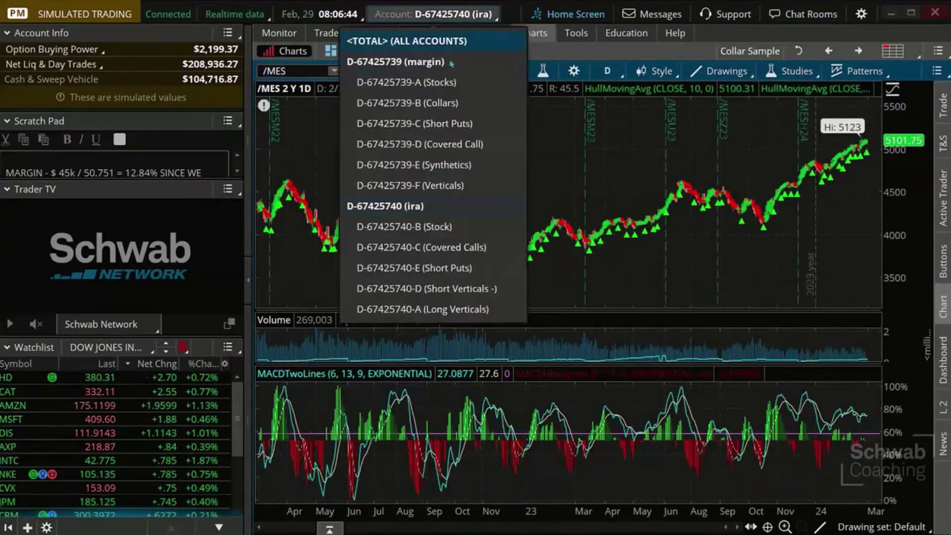
pyautogui.click(436, 62)
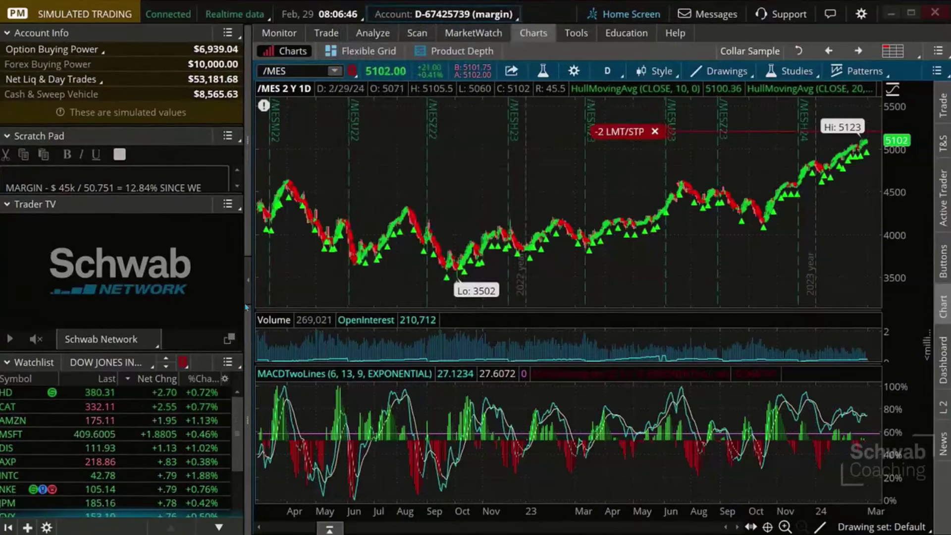
pyautogui.click(249, 280)
pyautogui.moveTo(722, 242); pyautogui.dragTo(847, 248)
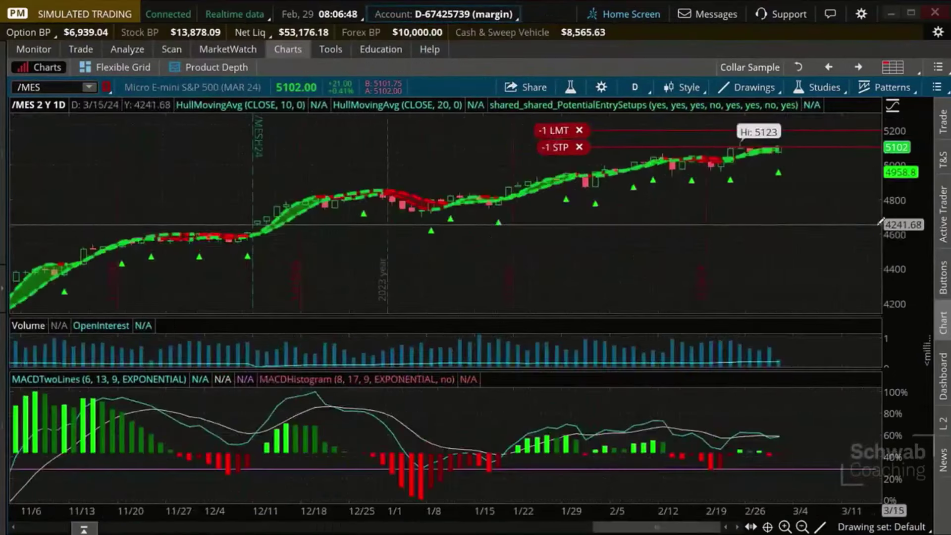
pyautogui.moveTo(391, 223)
pyautogui.mouseDown()
pyautogui.moveTo(562, 223)
pyautogui.moveTo(828, 174)
pyautogui.mouseUp()
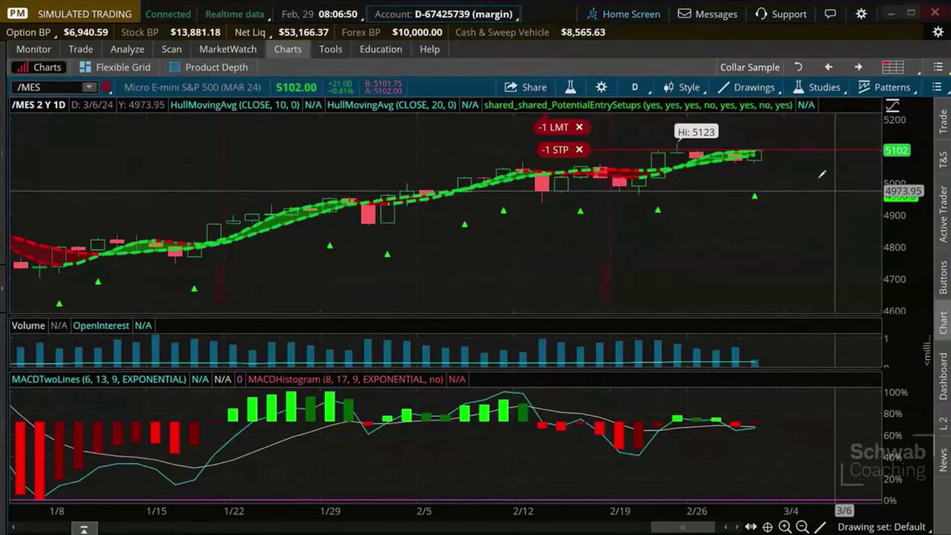
pyautogui.moveTo(894, 148); pyautogui.dragTo(895, 169)
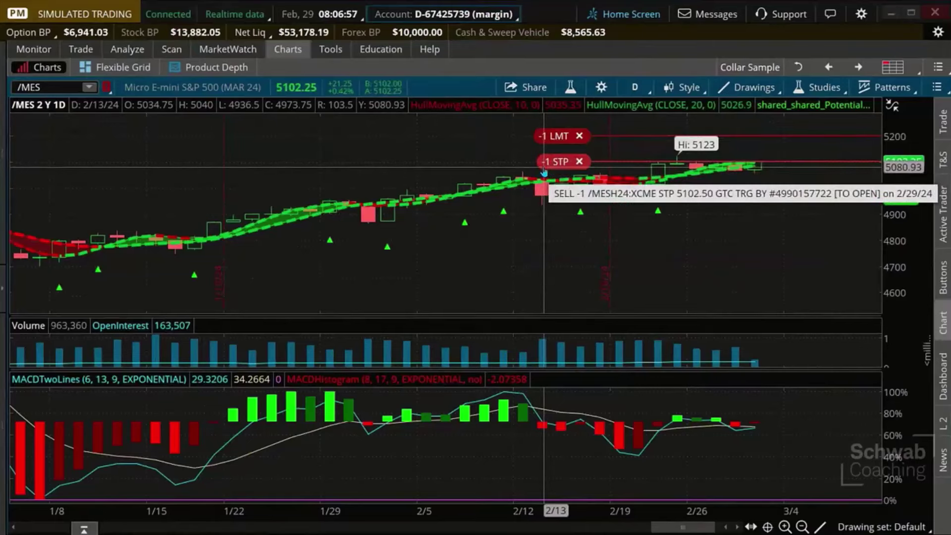
# - Return to thinkorswim web, arrange the charts in a two-chart grid, and load /MGC in the empty chart
pyautogui.hotkey('alt', 'Tab')
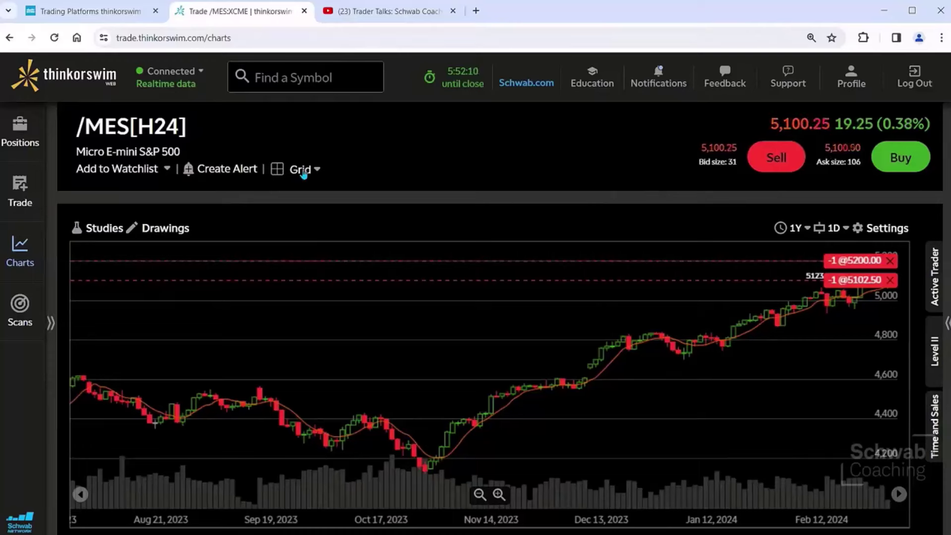
pyautogui.click(304, 171)
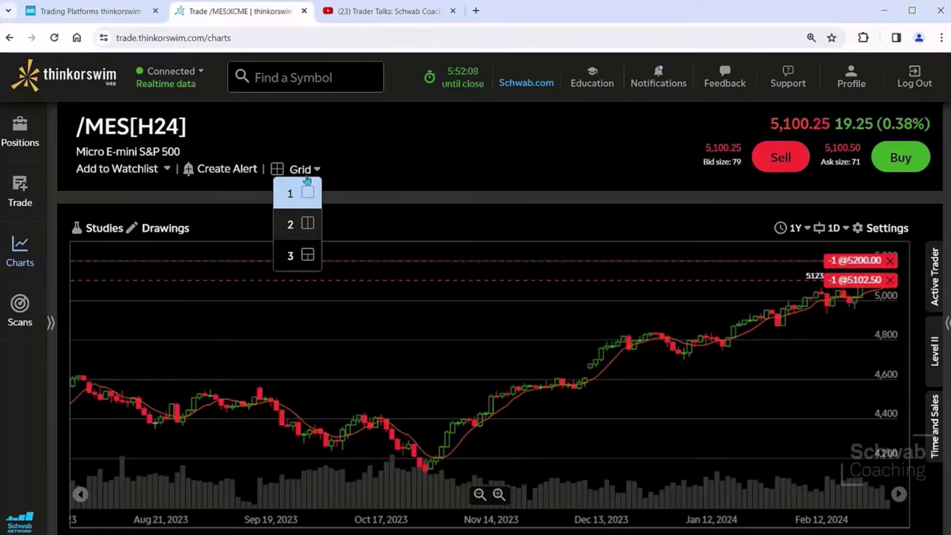
pyautogui.click(308, 223)
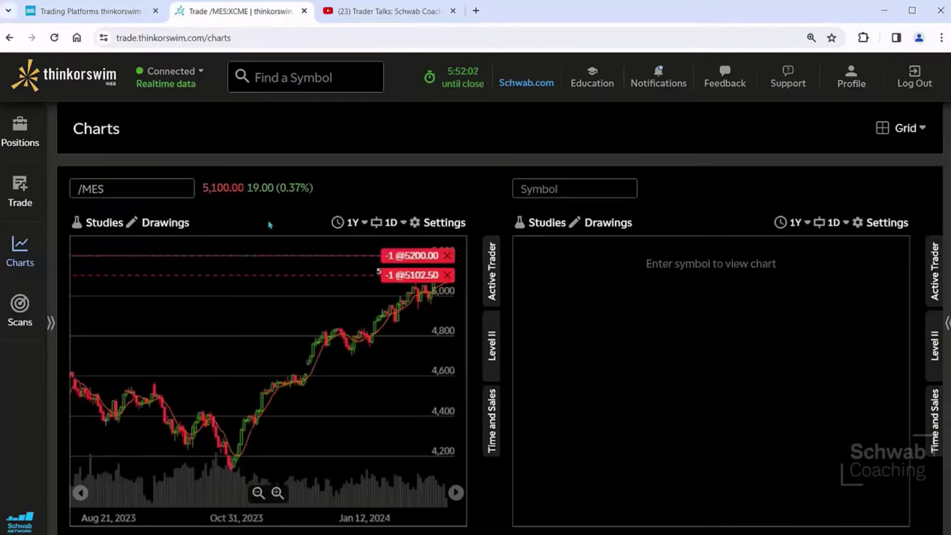
pyautogui.click(146, 193)
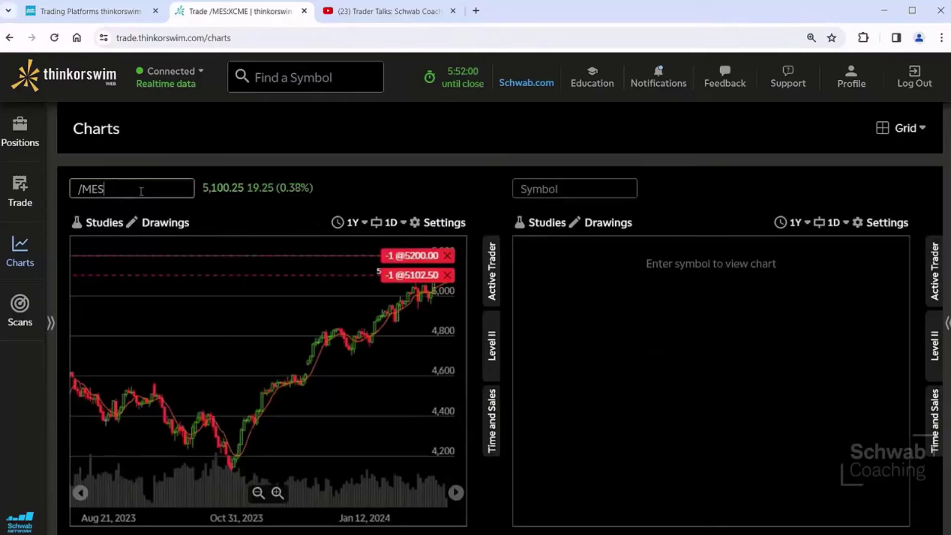
pyautogui.click(571, 191)
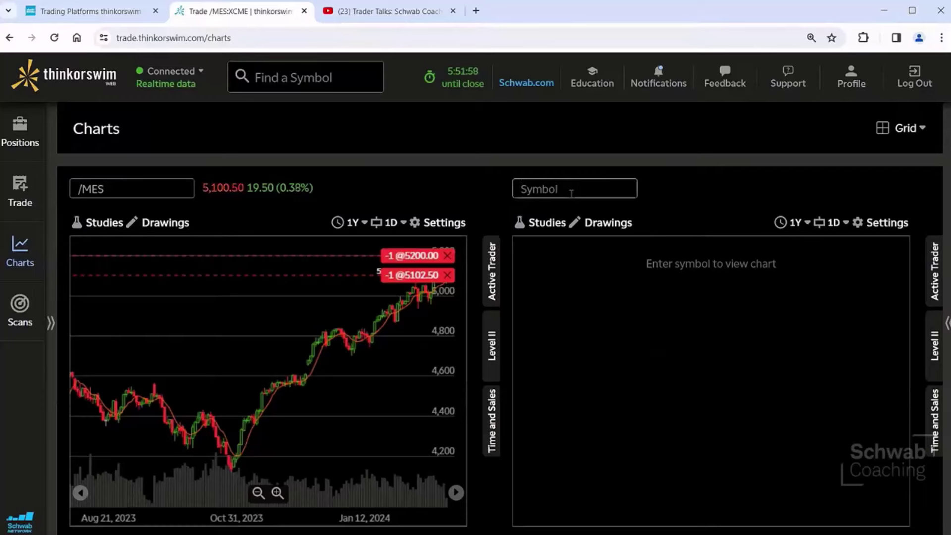
pyautogui.write('/MGC')
pyautogui.press('Return')
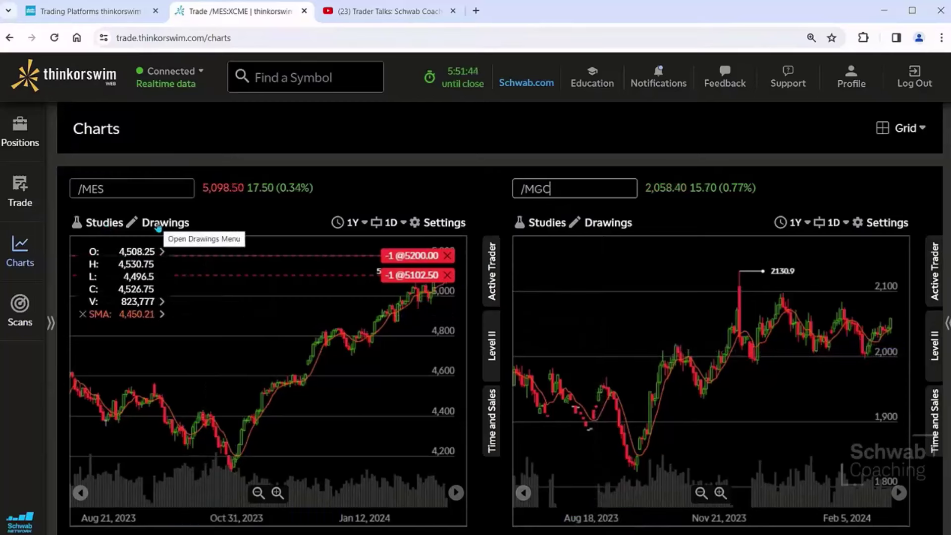
# - Change the chart layout to a three-chart grid and load /MCL in the empty chart
pyautogui.click(923, 134)
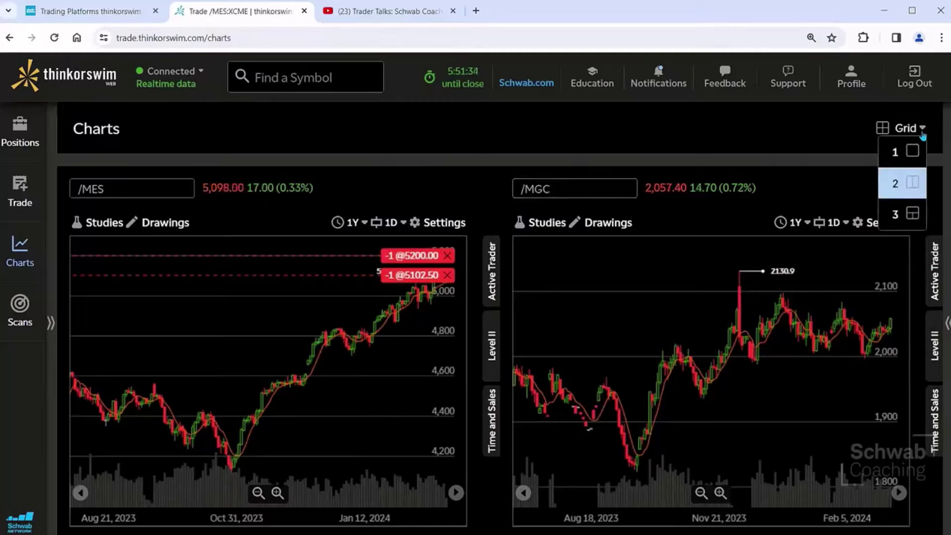
pyautogui.click(915, 218)
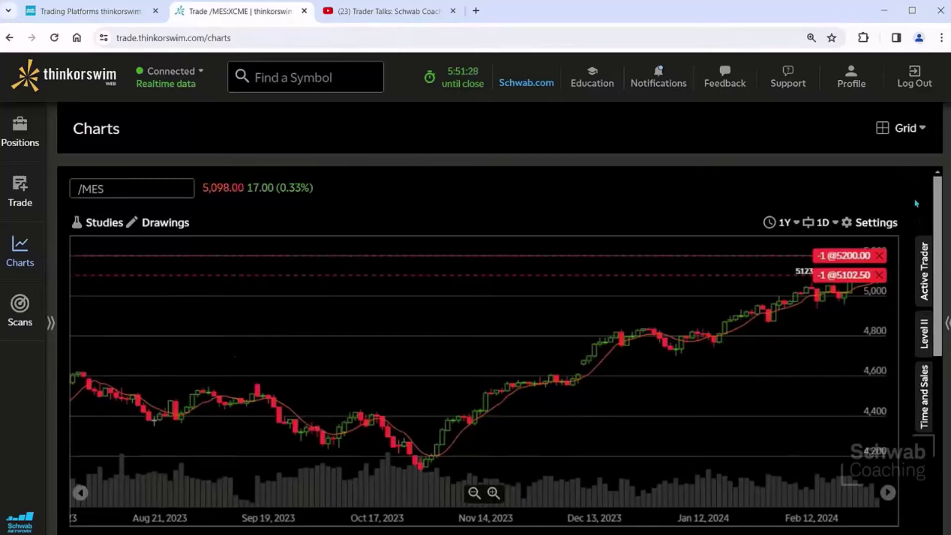
pyautogui.click(157, 186)
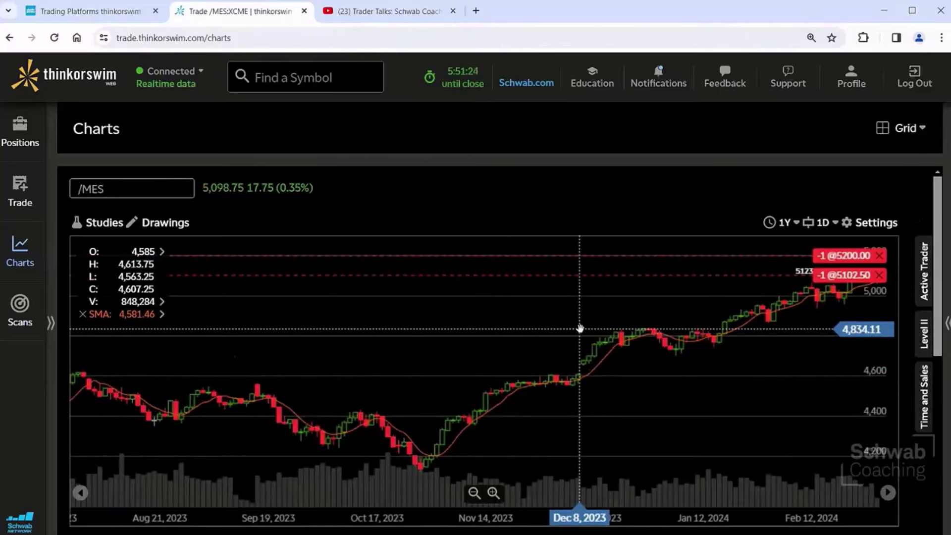
pyautogui.scroll(-7, 580, 329)
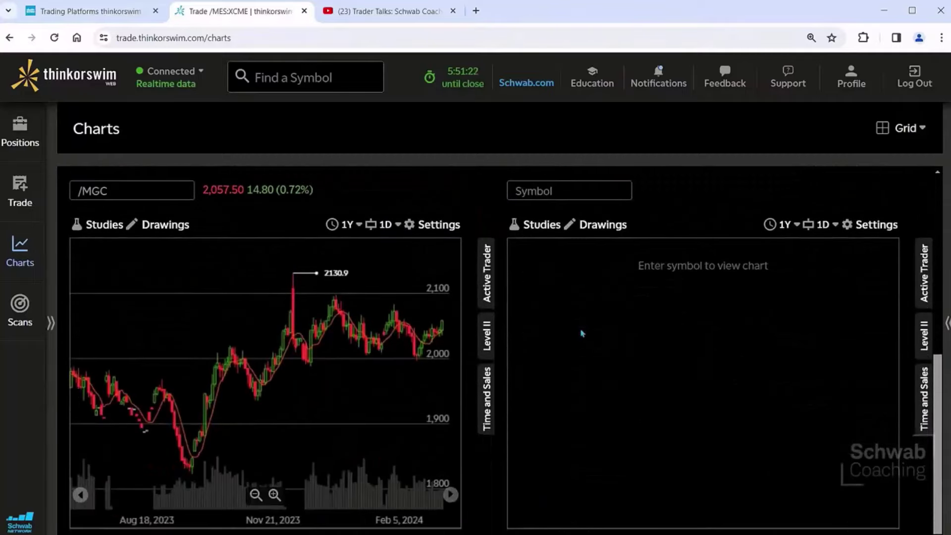
pyautogui.click(558, 191)
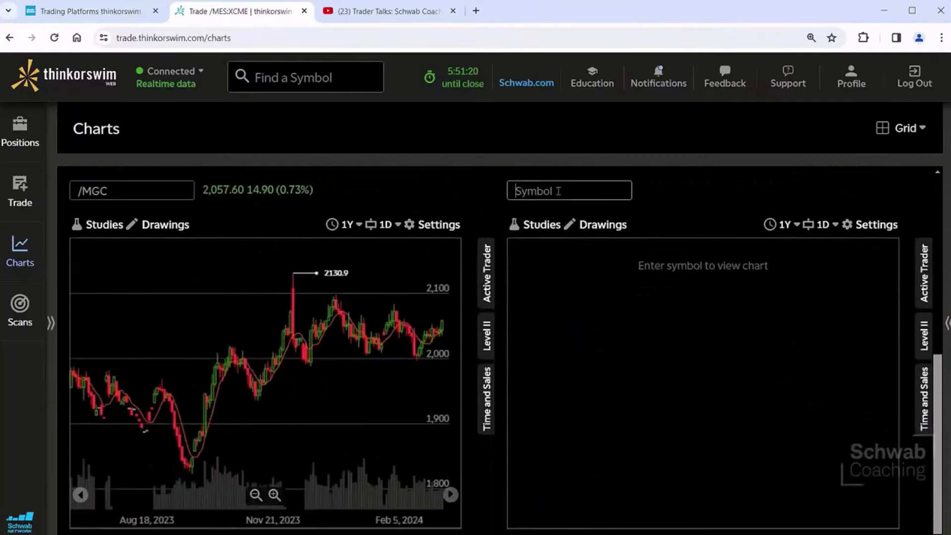
pyautogui.write('/MCL')
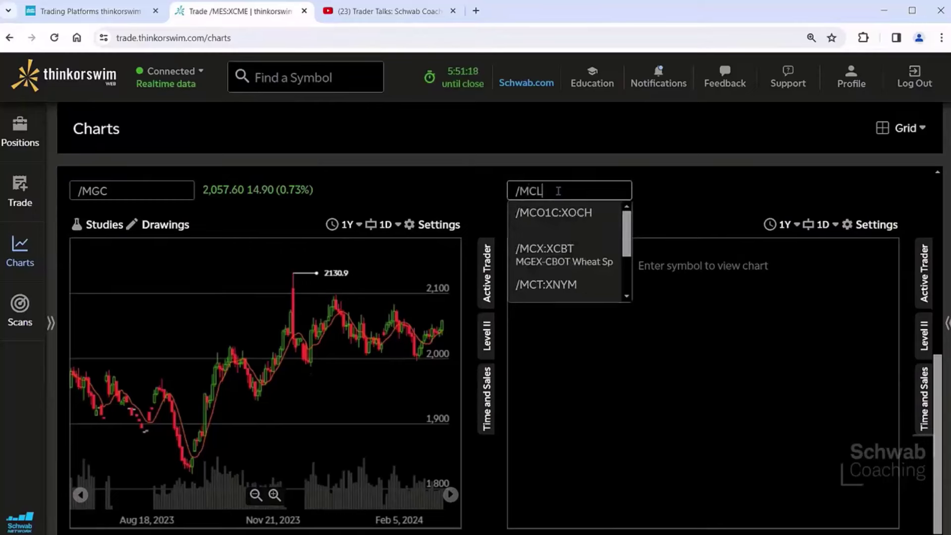
pyautogui.press('Return')
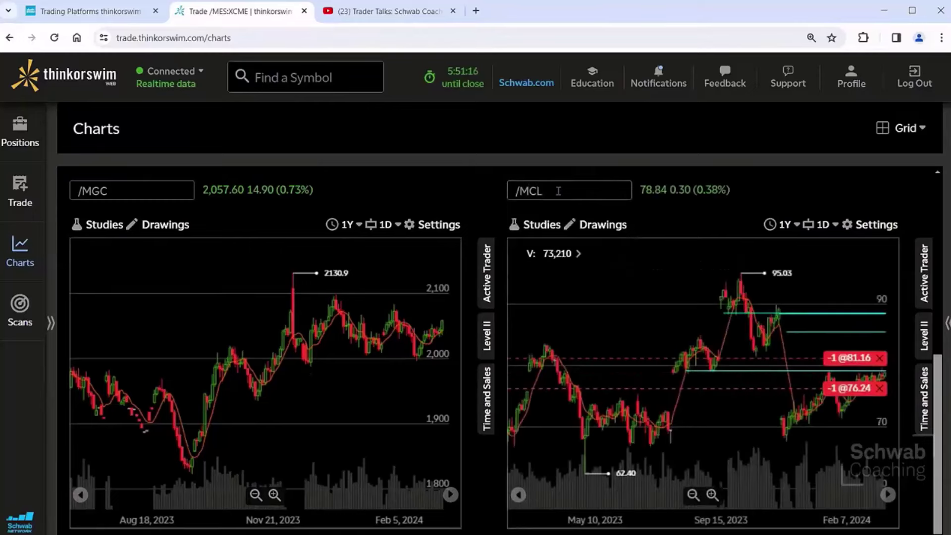
pyautogui.hotkey('ctrl', '-')
pyautogui.hotkey('ctrl', '-')
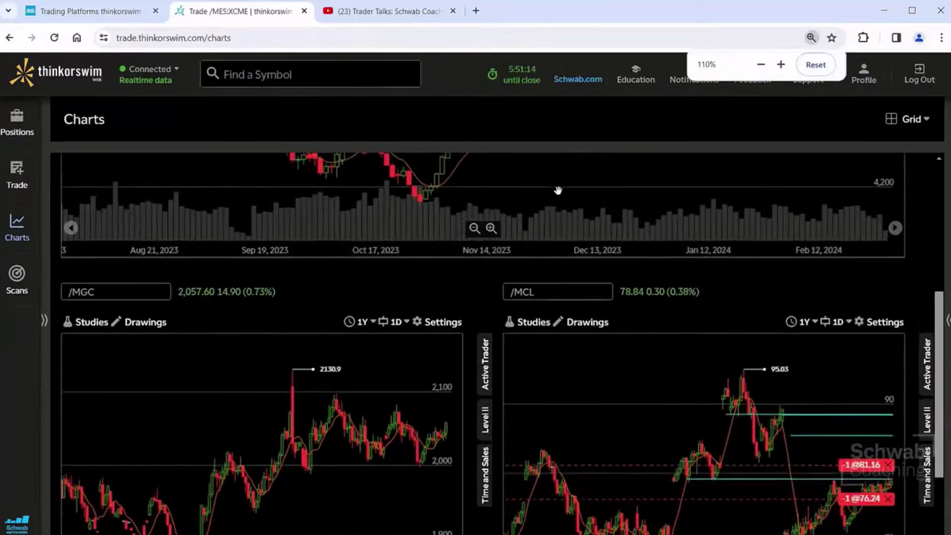
pyautogui.hotkey('ctrl', '-')
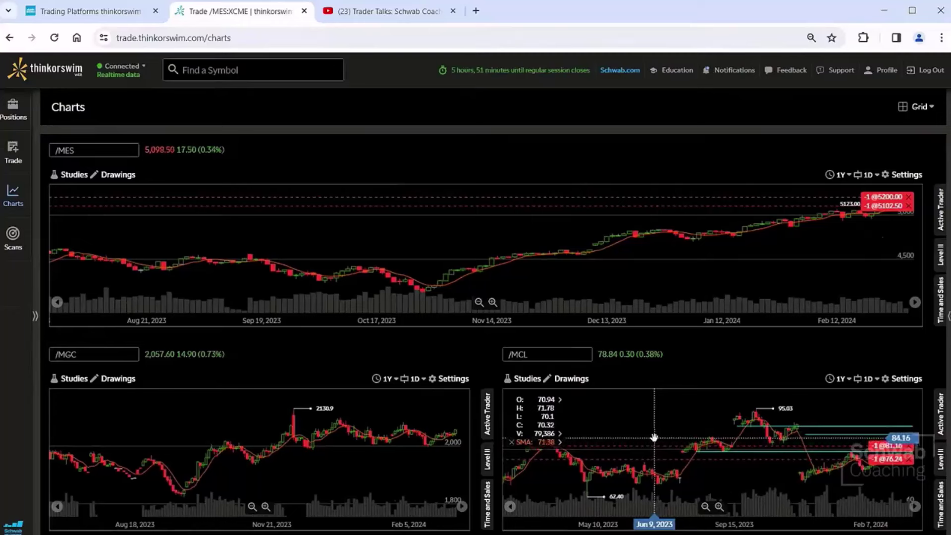
# - Reduce the chart grid to the single /MES chart and reapply the three-chart layout
pyautogui.click(919, 109)
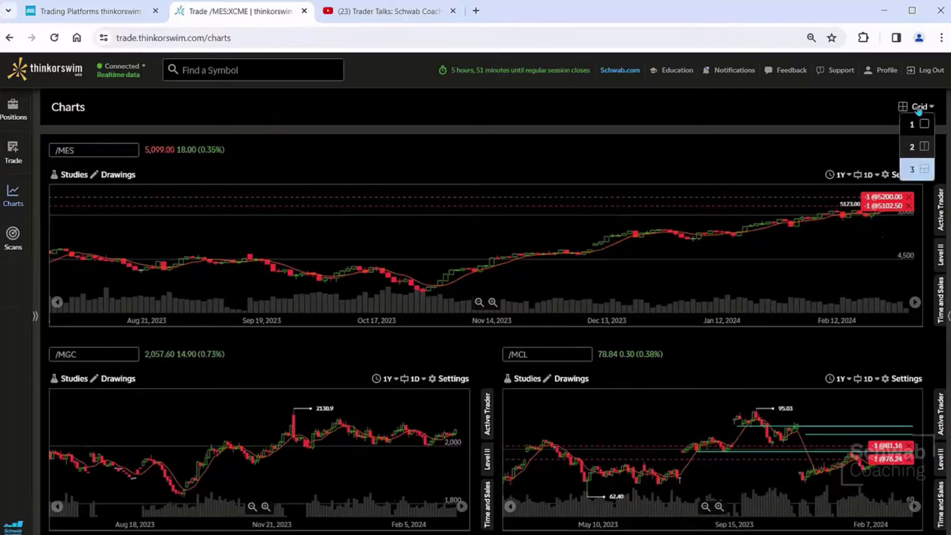
pyautogui.click(917, 124)
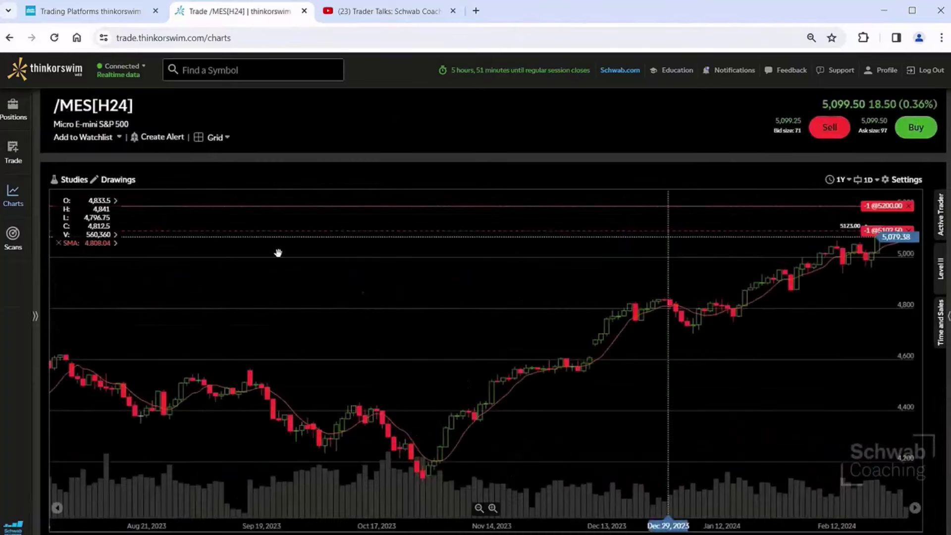
pyautogui.click(228, 143)
pyautogui.click(228, 183)
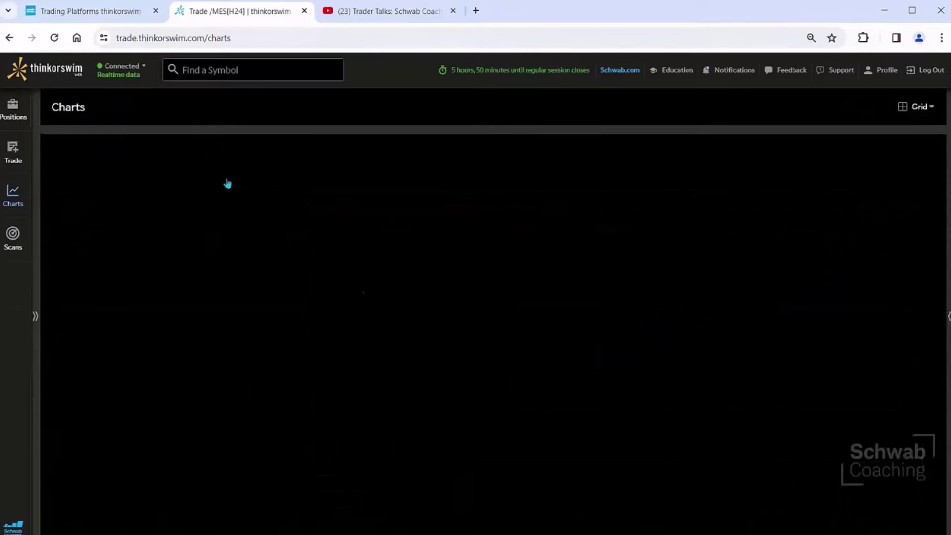
pyautogui.click(912, 113)
pyautogui.click(914, 168)
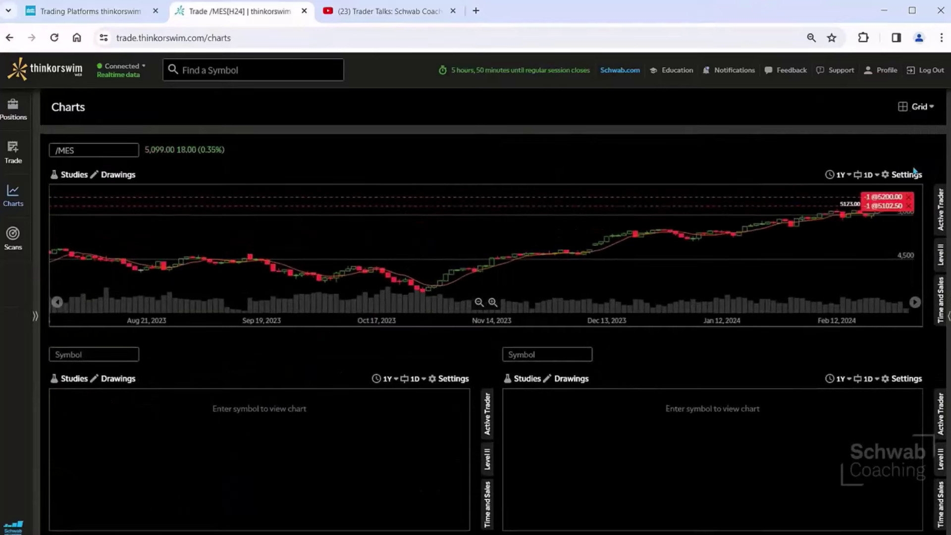
pyautogui.hotkey('ctrl', '+')
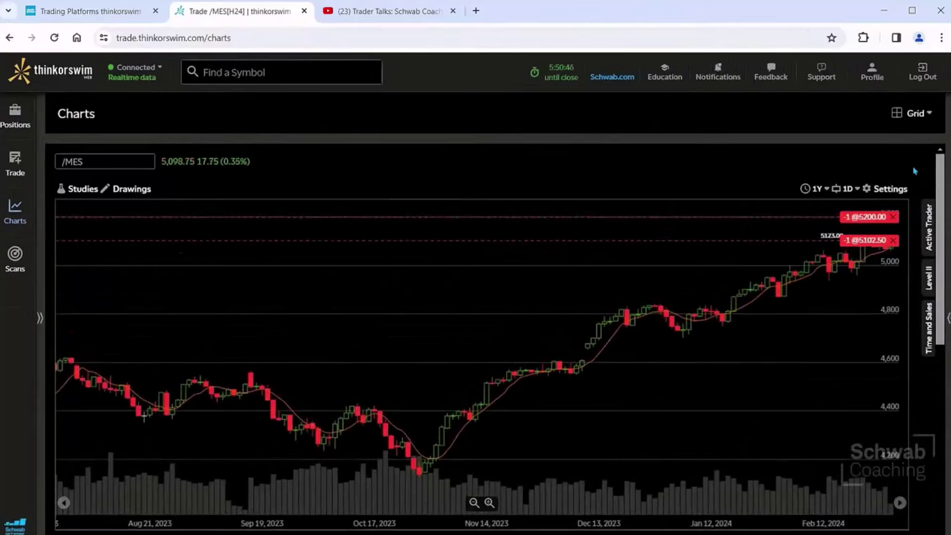
pyautogui.hotkey('ctrl', '+')
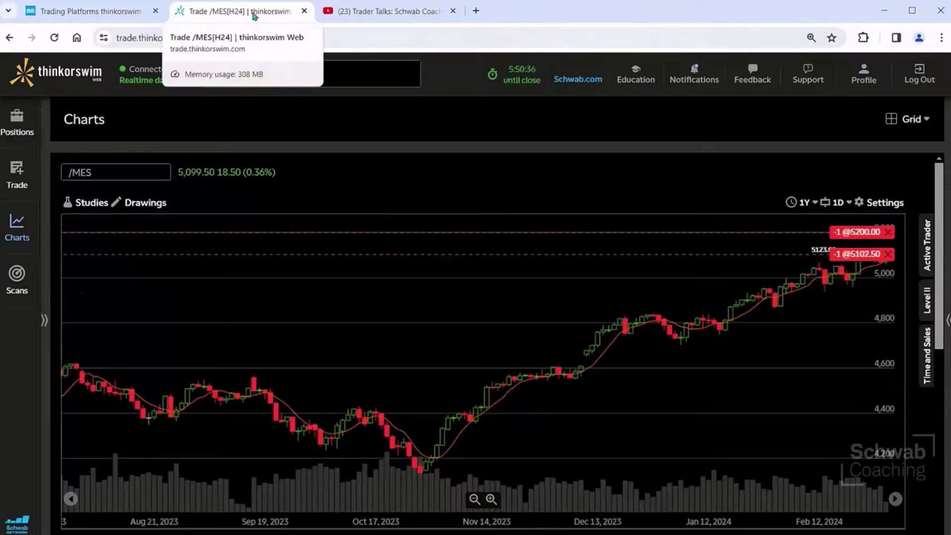
pyautogui.moveTo(254, 16)
pyautogui.mouseDown()
pyautogui.moveTo(254, 55)
pyautogui.moveTo(469, 64)
pyautogui.moveTo(244, 31)
pyautogui.mouseUp()
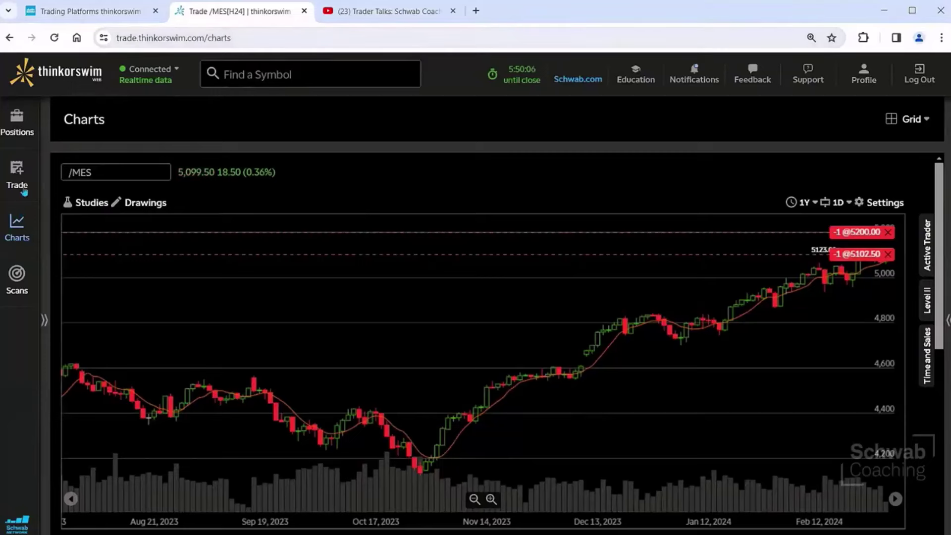
# - Go to the account positions, expand the sidebar, and save a new watchlist named with the owner's first name followed by "watchlist"
pyautogui.click(22, 135)
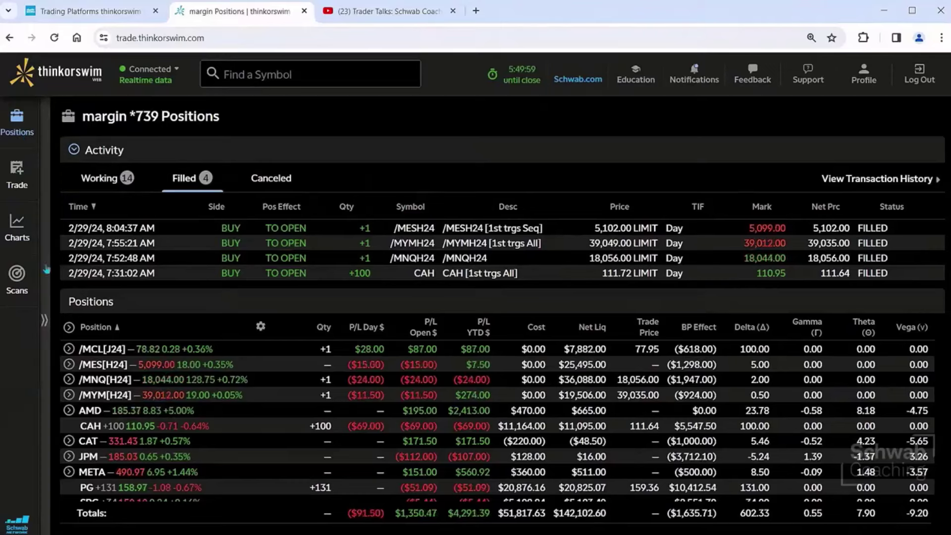
pyautogui.click(47, 318)
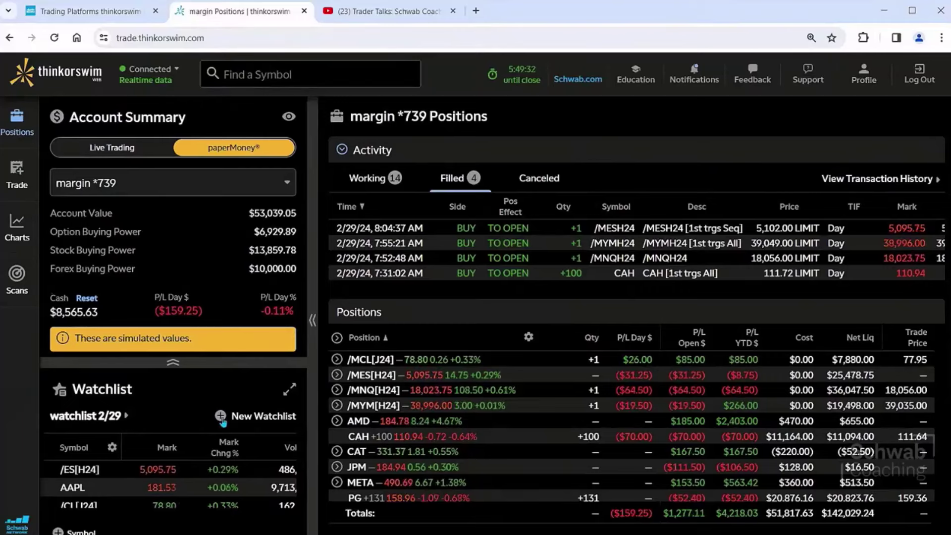
pyautogui.click(221, 419)
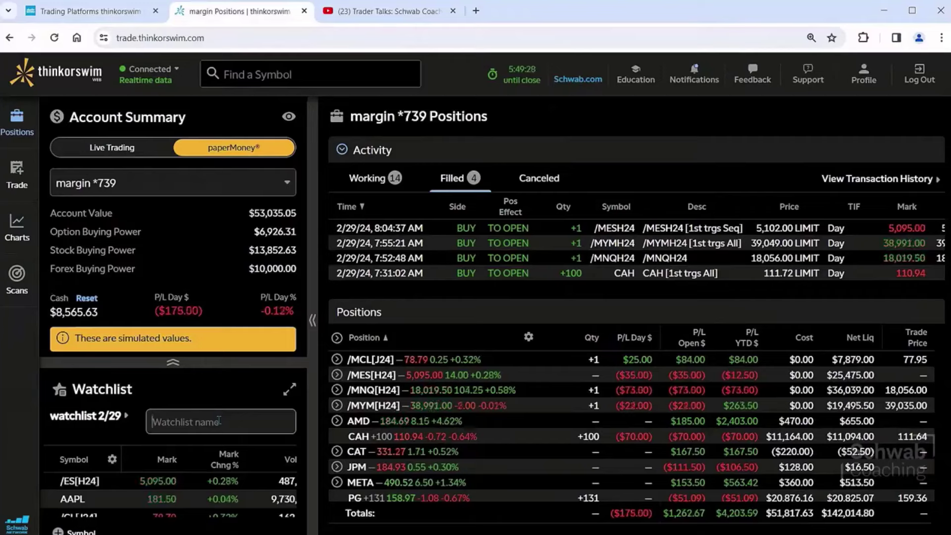
pyautogui.write('Les')
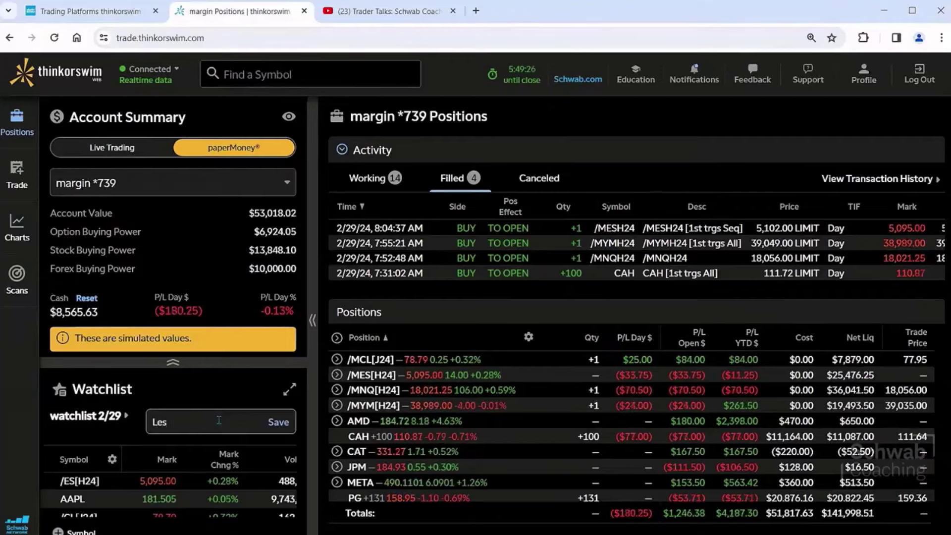
pyautogui.write(' watchlist')
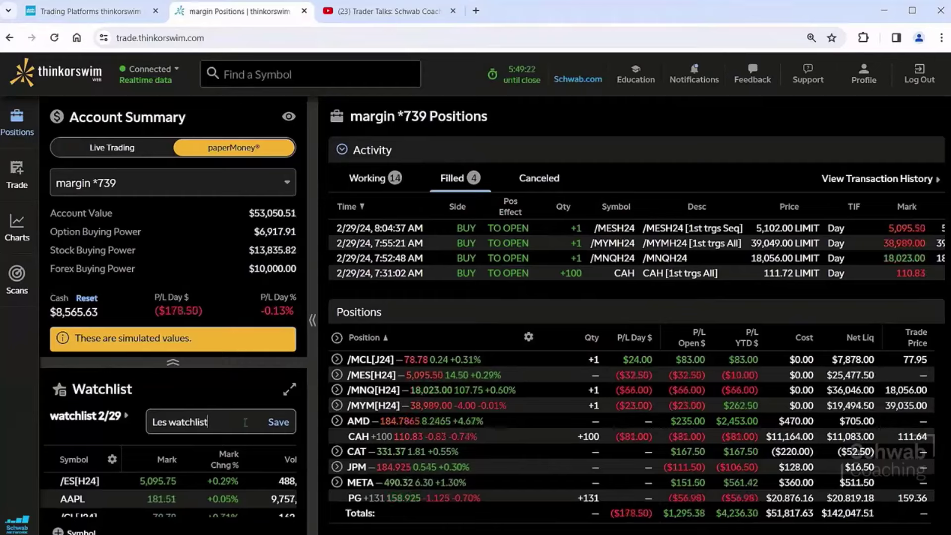
pyautogui.click(277, 422)
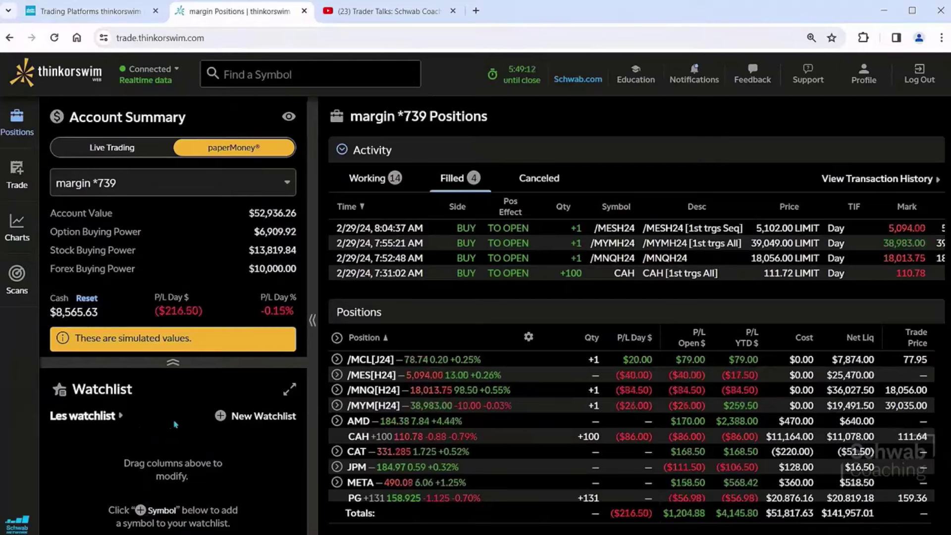
# - Expand the new watchlist to full-page view and add the symbol NVDA to it
pyautogui.click(289, 390)
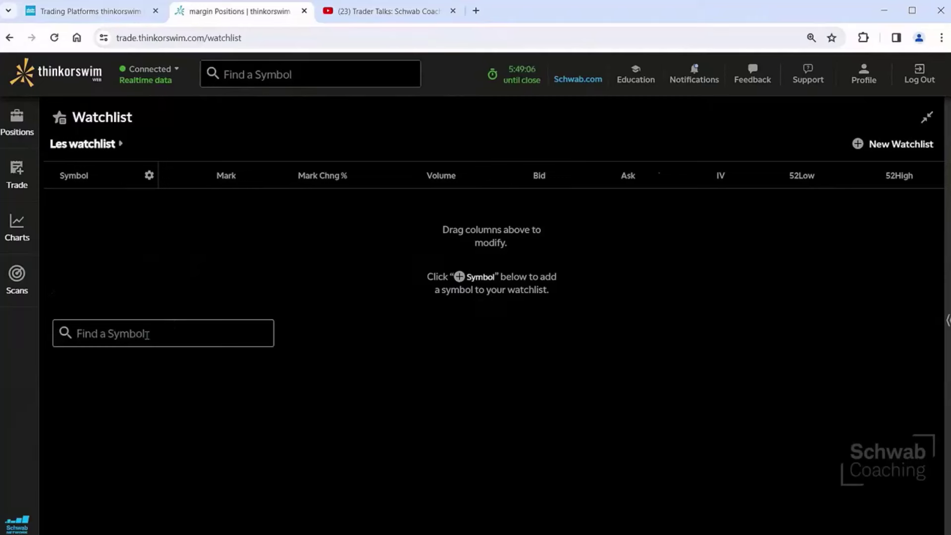
pyautogui.write('NVDA')
pyautogui.press('Return')
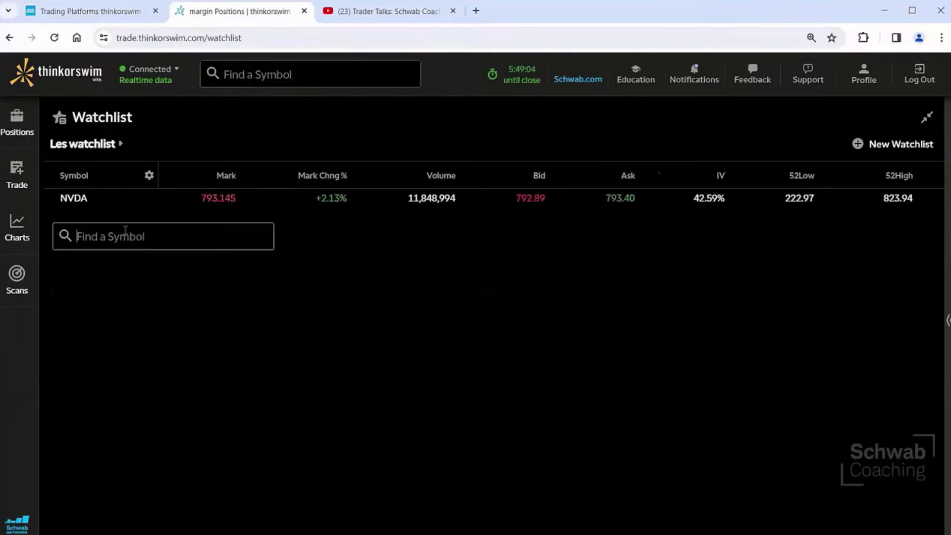
# - Add the Micro E-mini Nasdaq-100 futures symbol /MNQ to the watchlist below NVDA
pyautogui.write('//')
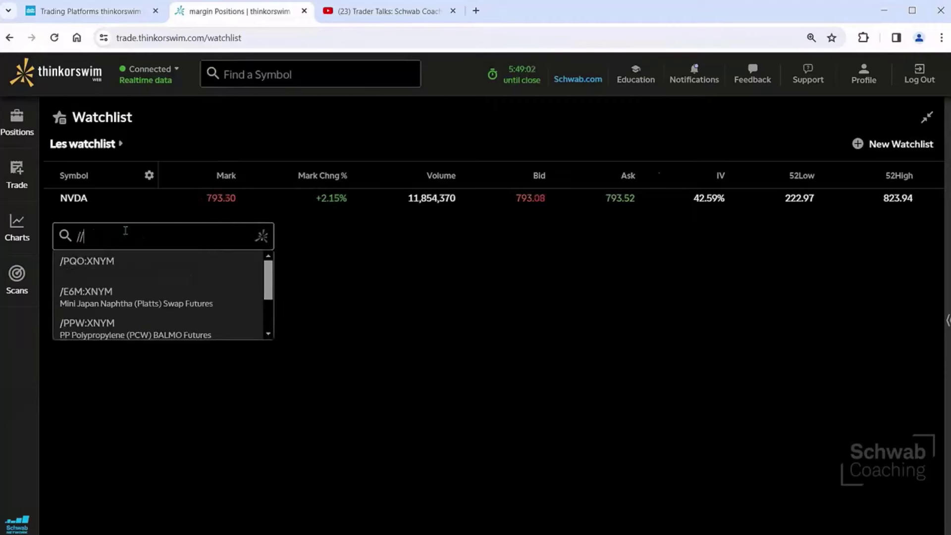
pyautogui.press('BackSpace')
pyautogui.write('MNQ')
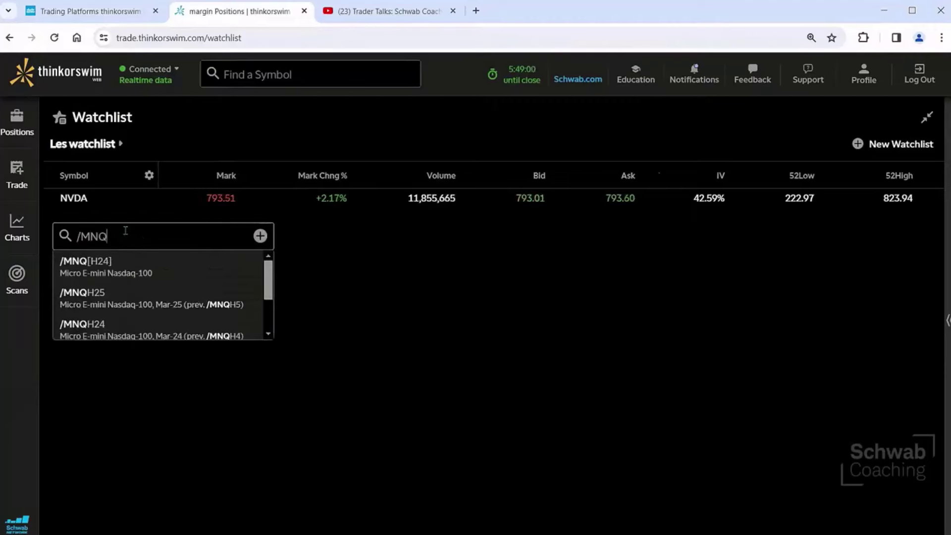
pyautogui.press('Return')
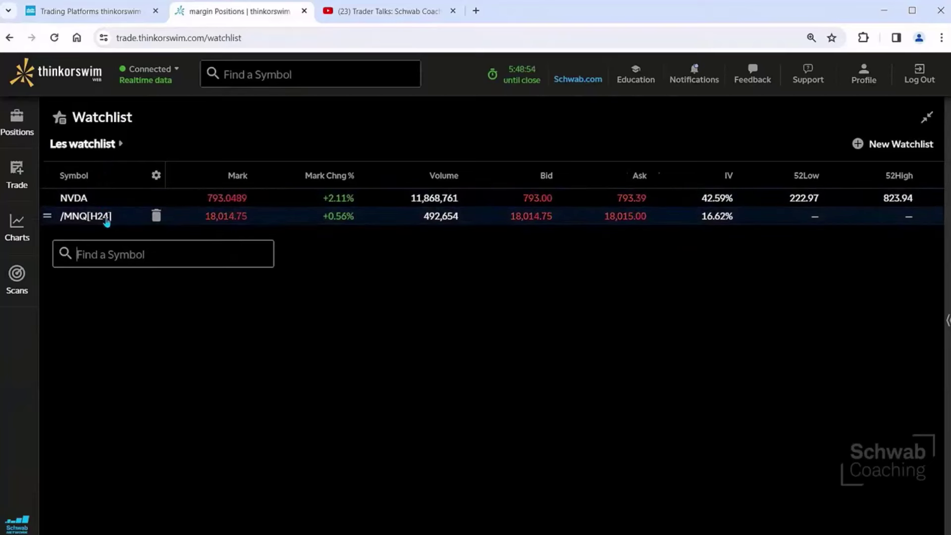
# - Switch to thinkorswim desktop, expand its sidebar, and load the personal watchlist named with the owner's first name in the Watchlist gadget
pyautogui.hotkey('alt', 'Tab')
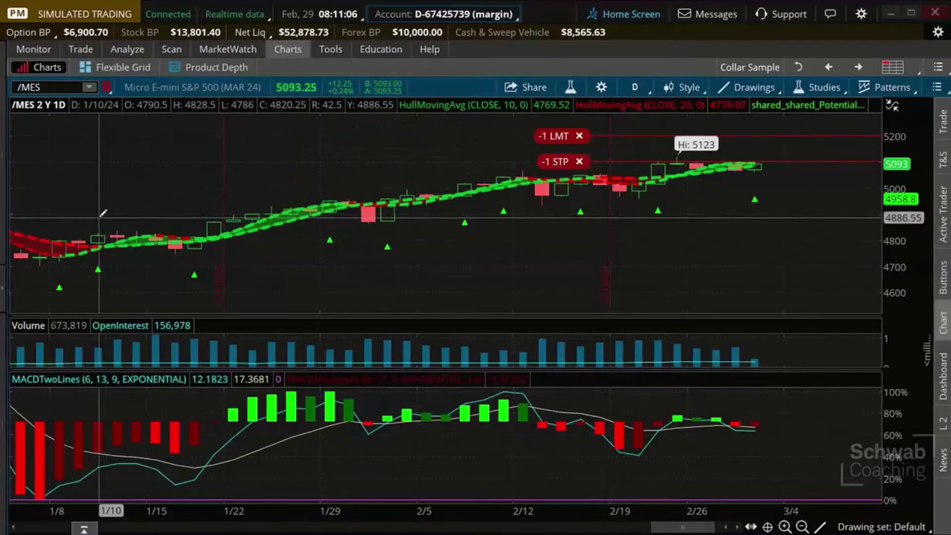
pyautogui.click(3, 290)
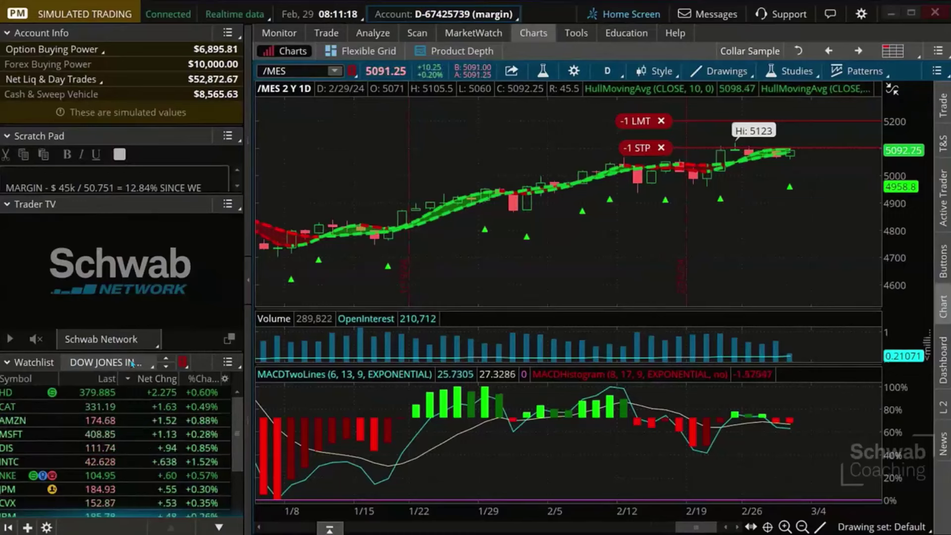
pyautogui.click(131, 364)
pyautogui.moveTo(133, 365)
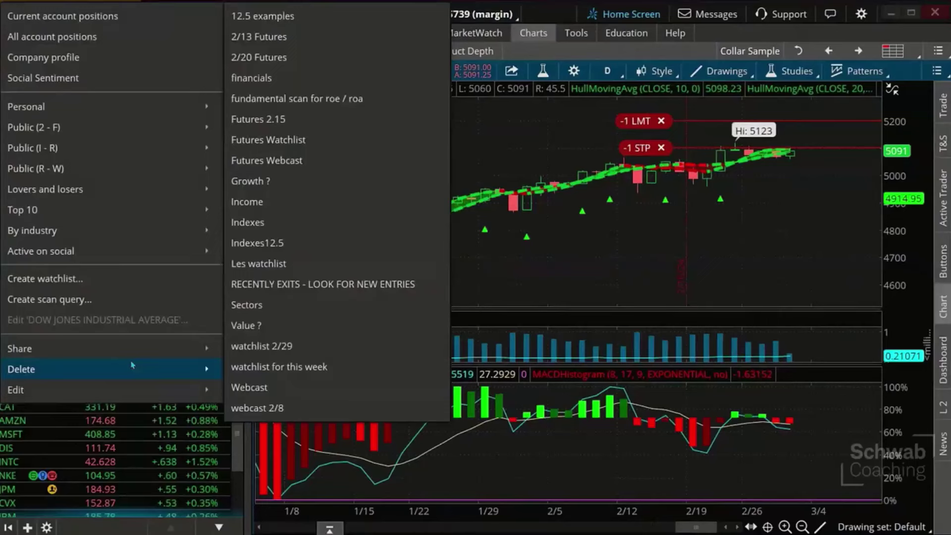
pyautogui.moveTo(150, 97)
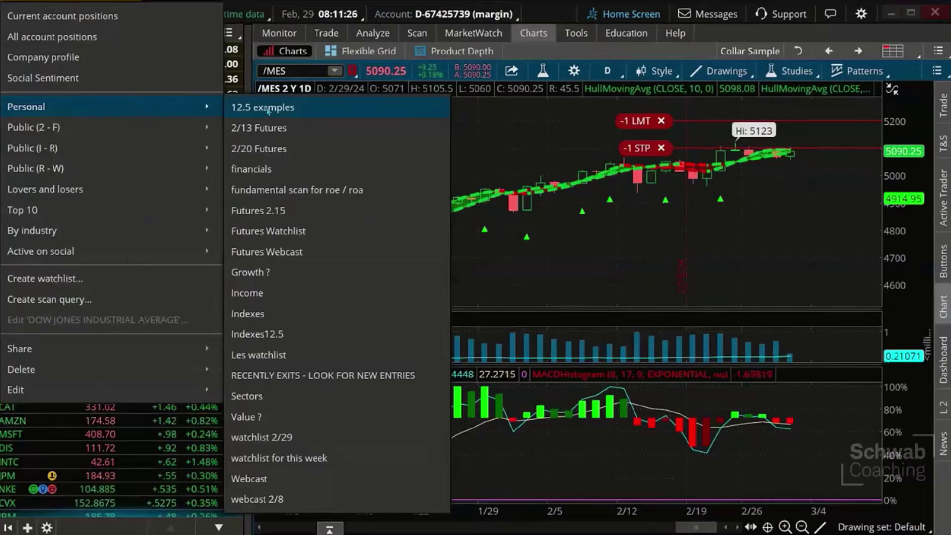
pyautogui.click(267, 357)
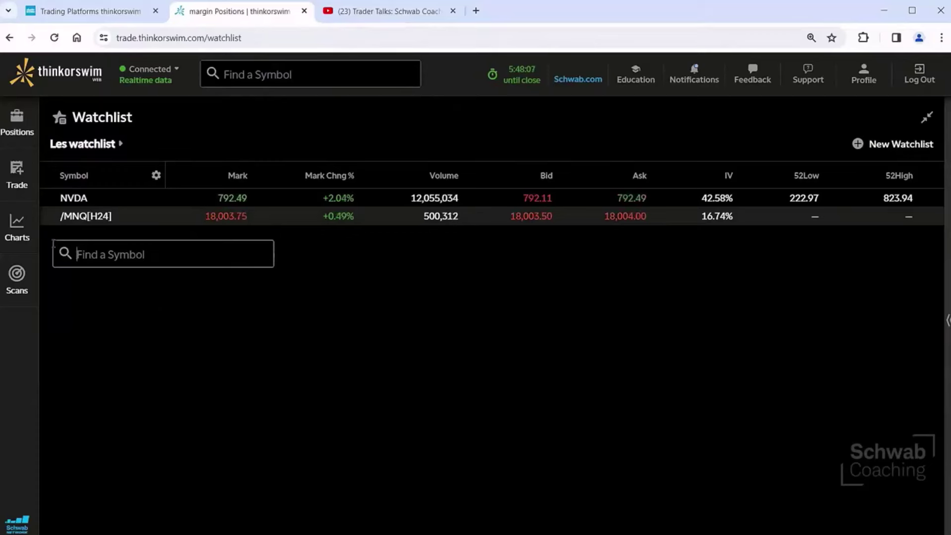
# - In thinkorswim web, open the /MES chart from the watchlist page and collapse the account sidebar
pyautogui.click(17, 230)
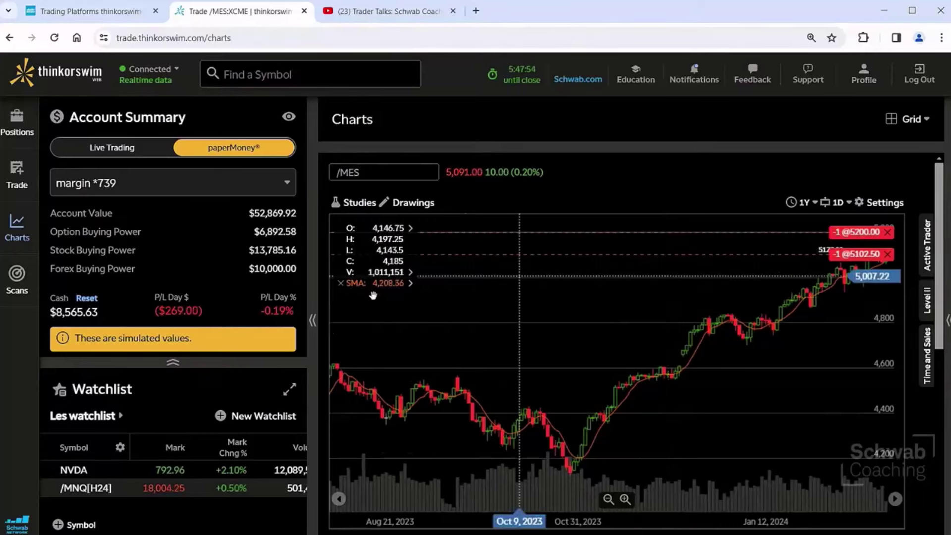
pyautogui.click(313, 321)
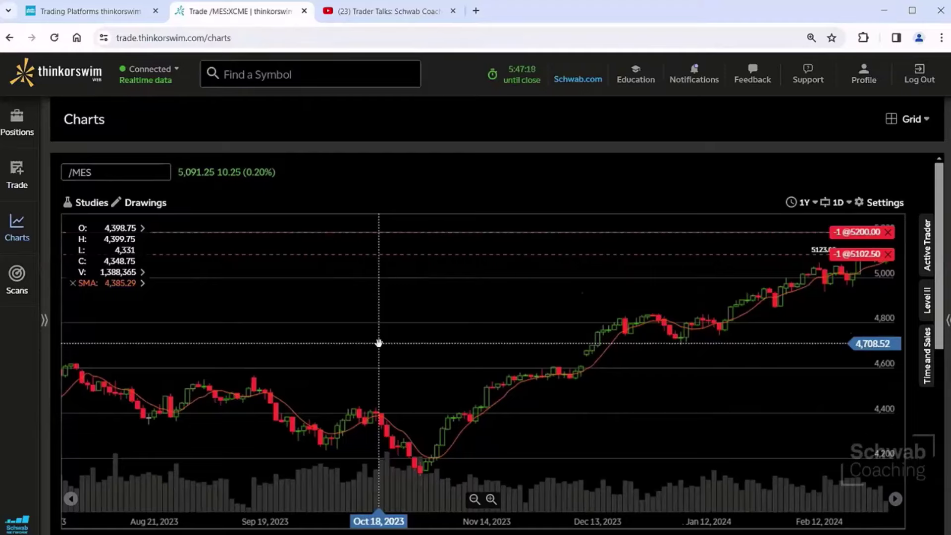
pyautogui.hotkey('alt', 'Tab')
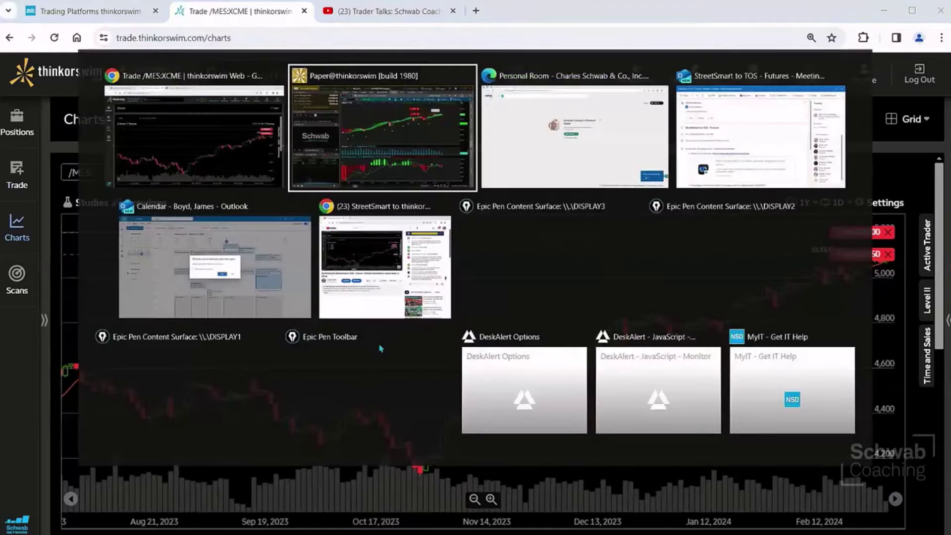
pyautogui.hotkey('alt', 'Tab')
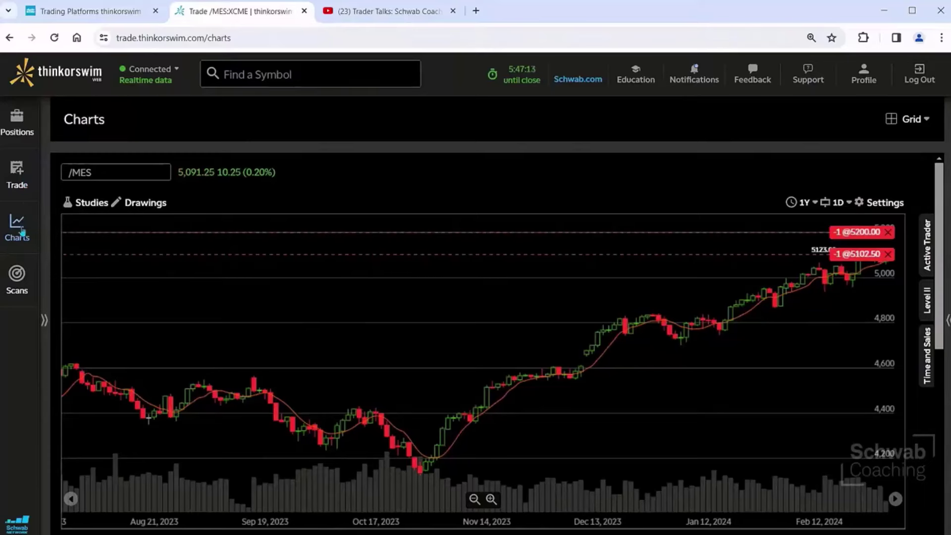
# - Review the /MES quote details on the trade page with the browser zoomed out, and return to the chart at the previous zoom
pyautogui.click(19, 176)
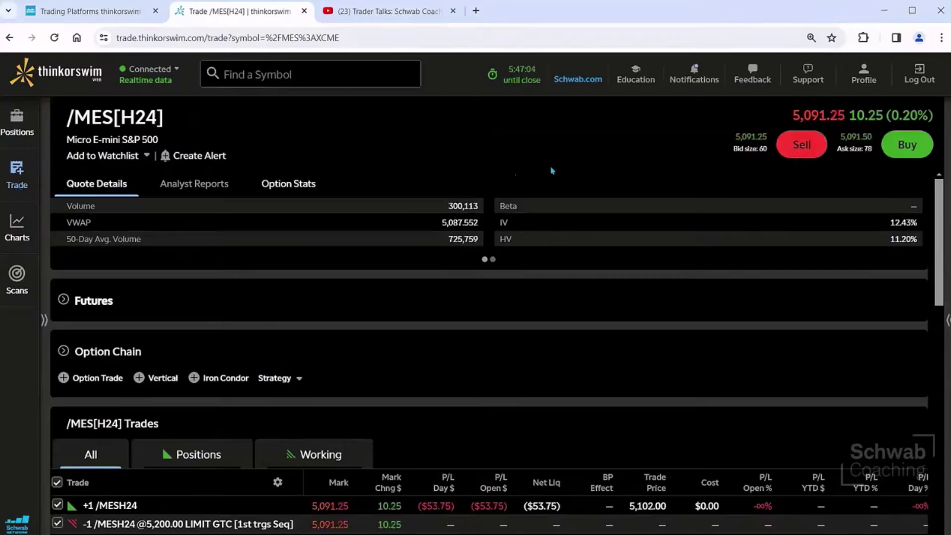
pyautogui.hotkey('ctrl', '-')
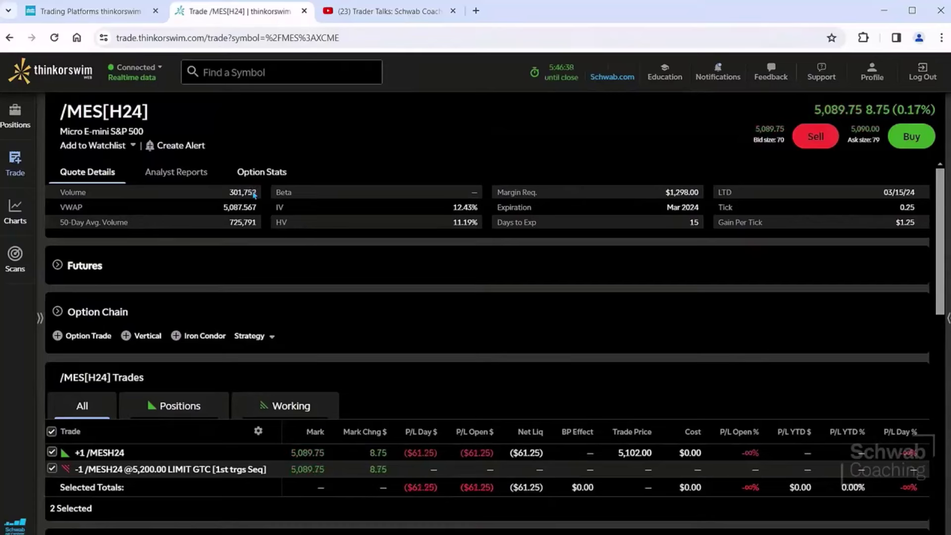
pyautogui.click(16, 218)
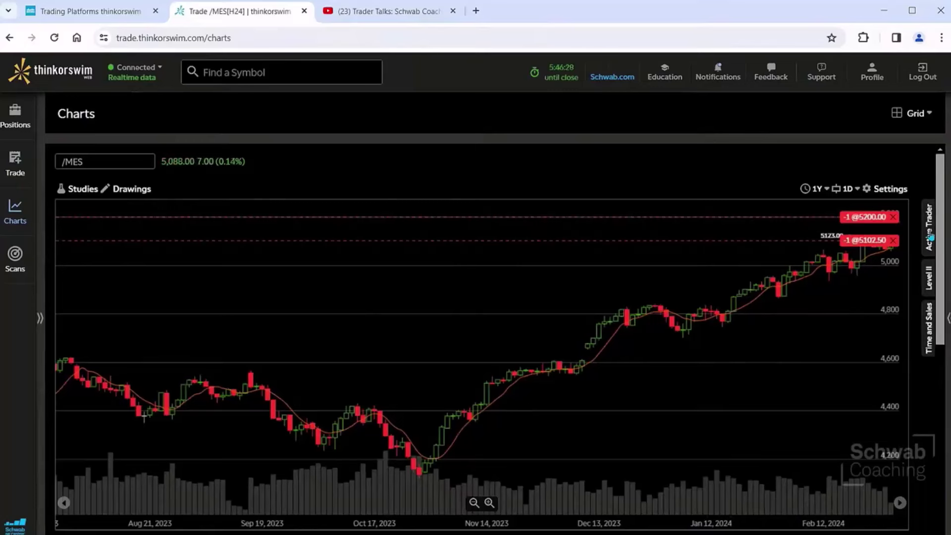
pyautogui.hotkey('ctrl', '+')
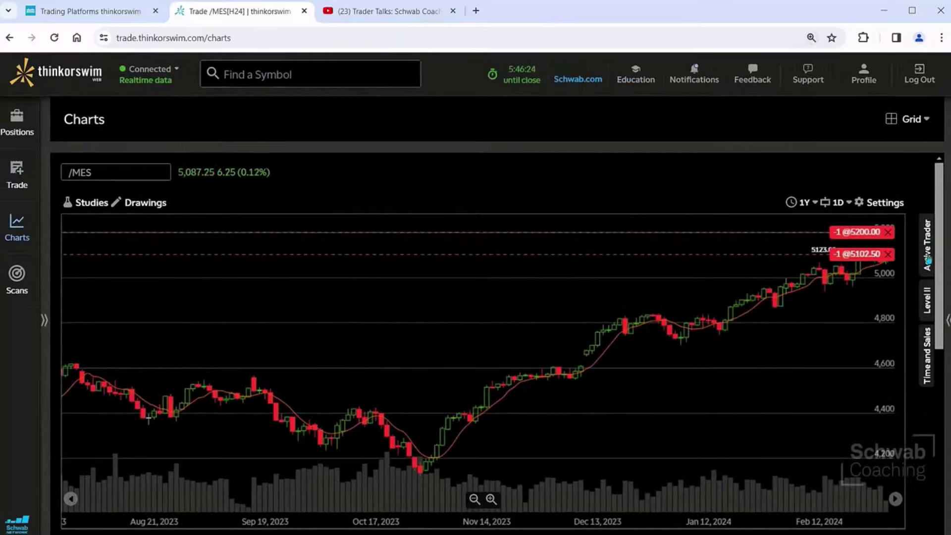
# - Show the Active Trader ladder beside the /MES chart and examine the bid and ask sizes around the current price
pyautogui.click(928, 260)
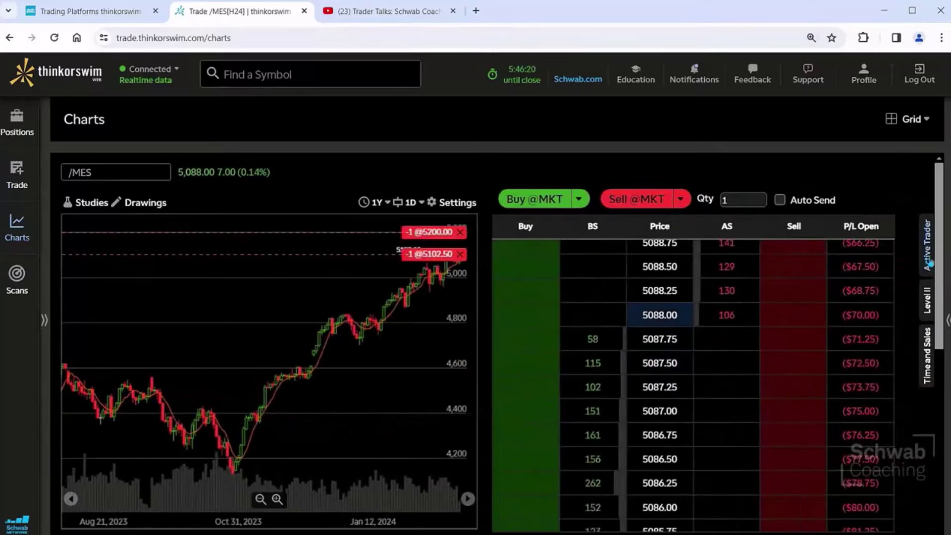
pyautogui.click(929, 263)
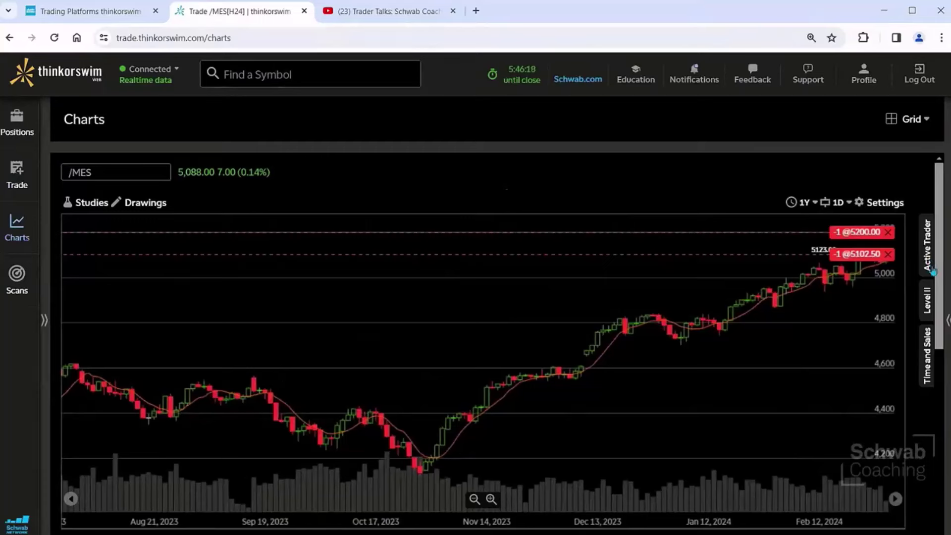
pyautogui.click(932, 250)
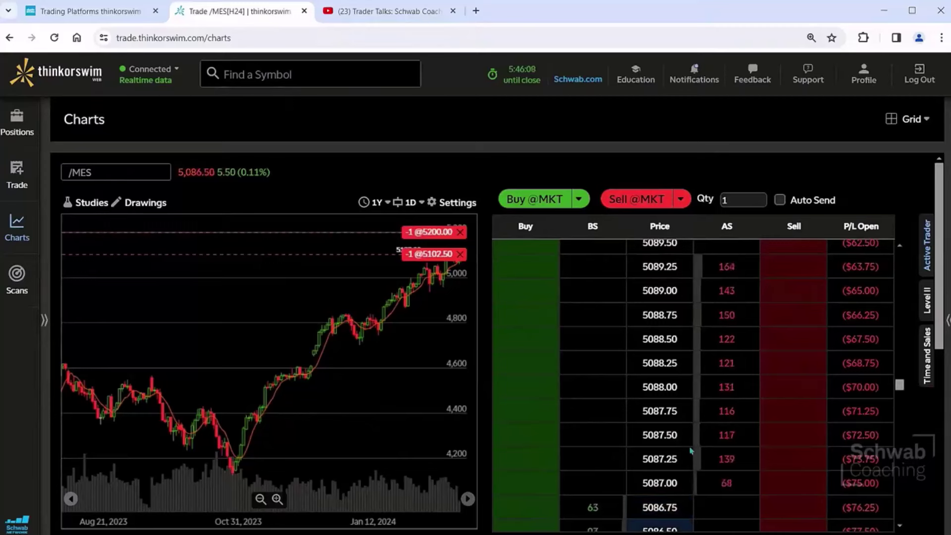
pyautogui.scroll(-5, 680, 490)
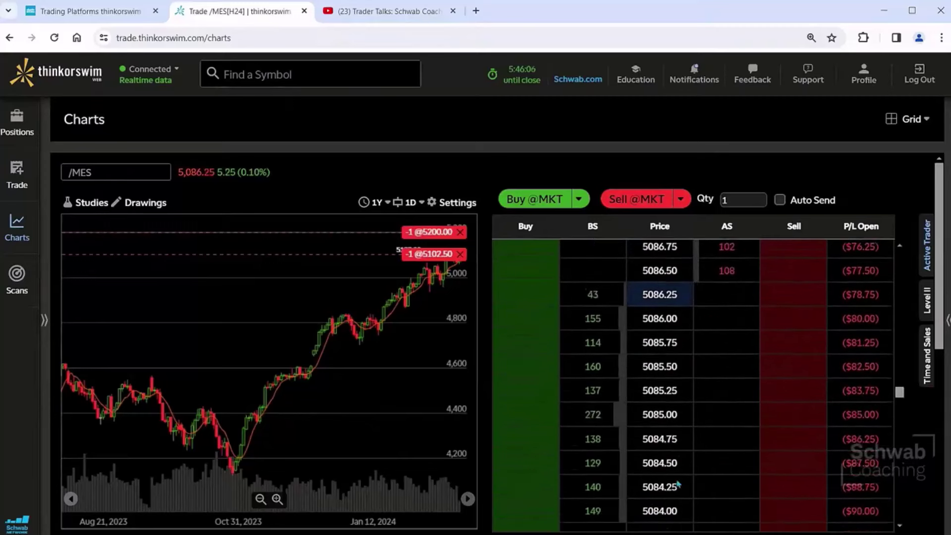
pyautogui.scroll(1, 645, 394)
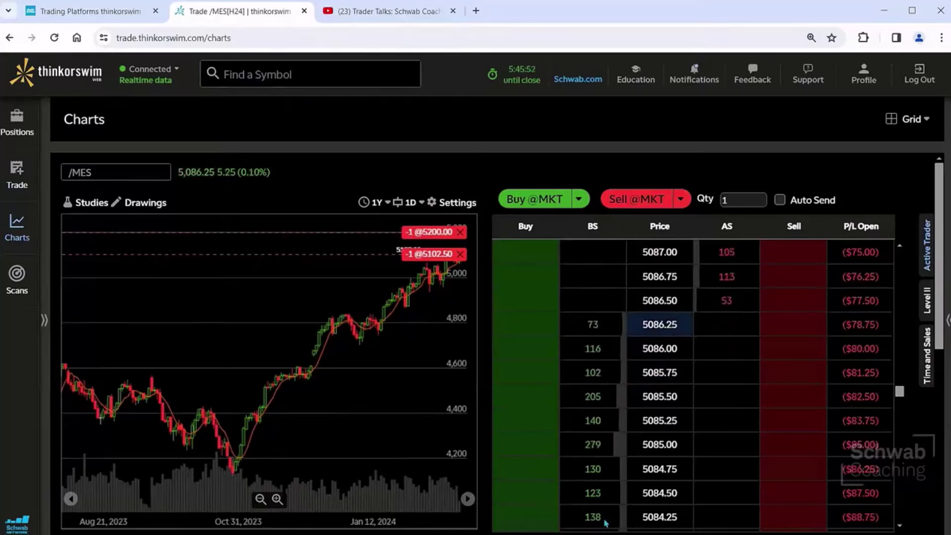
pyautogui.scroll(4, 606, 520)
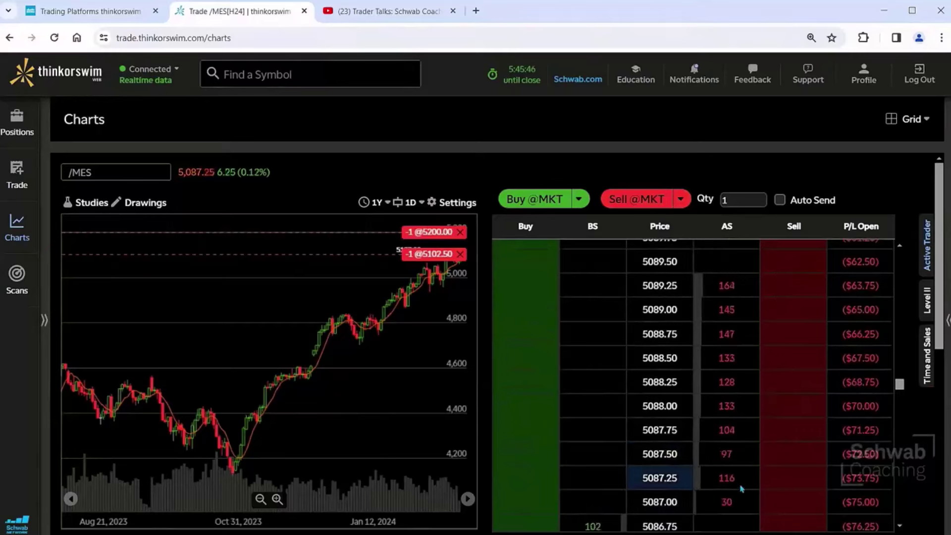
pyautogui.scroll(-3, 741, 487)
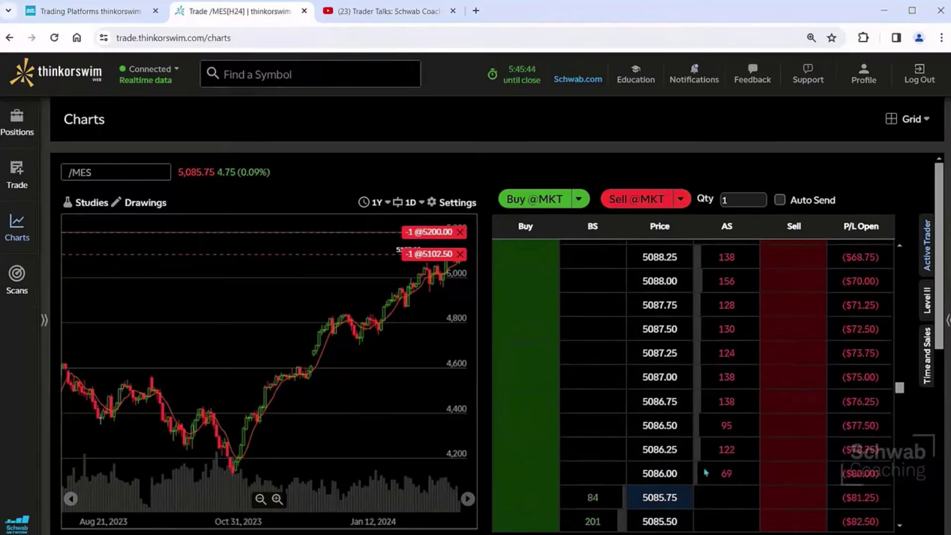
pyautogui.scroll(-3, 742, 455)
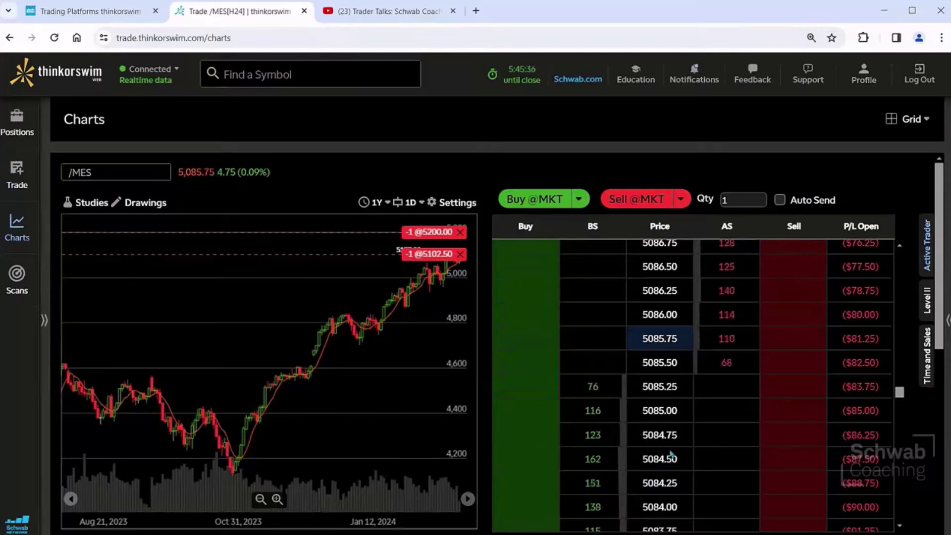
# - Examine the P/L Open column of the price ladder above and below the 5102.00 entry price and the sell stop order
pyautogui.scroll(10, 861, 408)
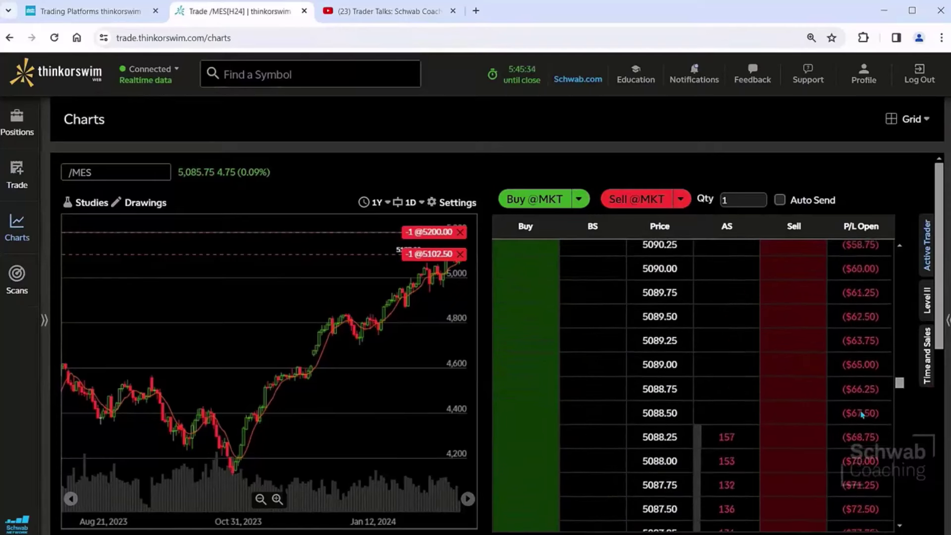
pyautogui.scroll(15, 862, 415)
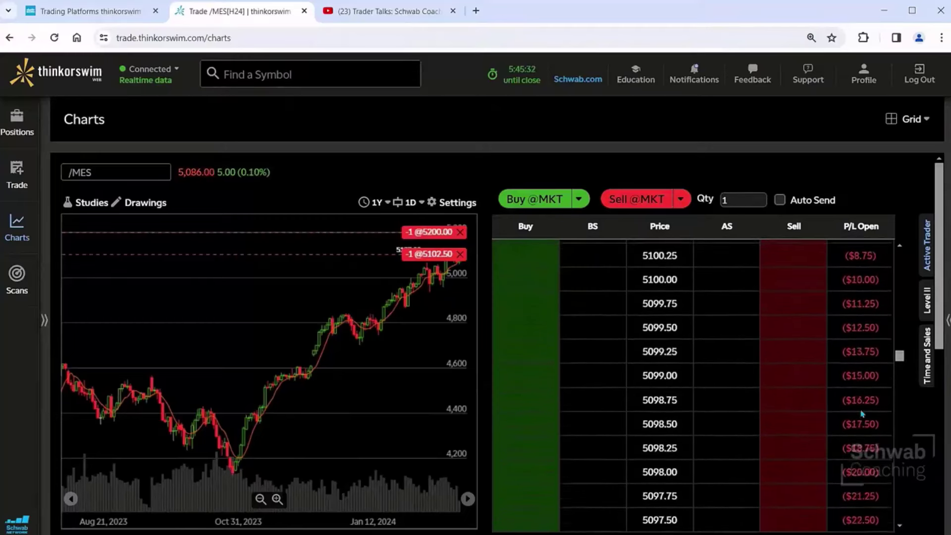
pyautogui.scroll(5, 863, 415)
pyautogui.scroll(-3, 860, 411)
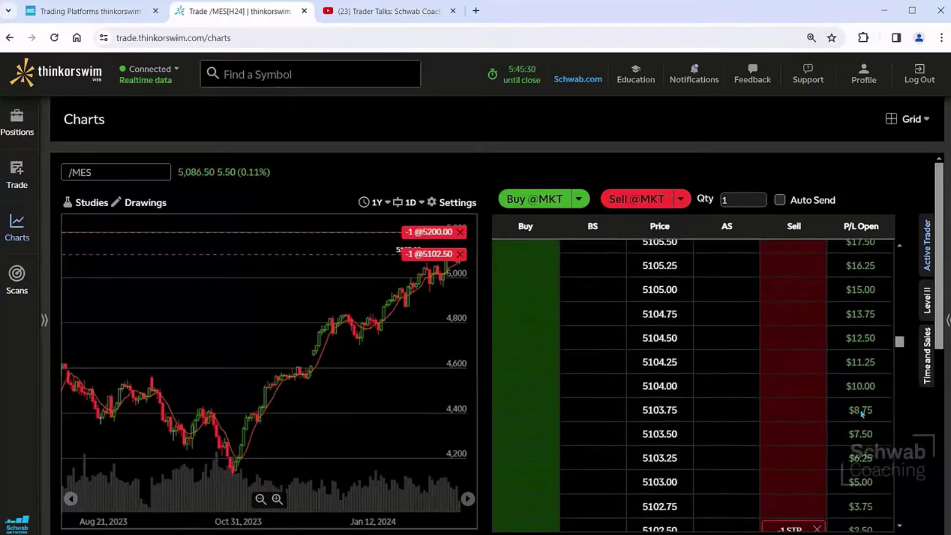
pyautogui.scroll(-3, 861, 409)
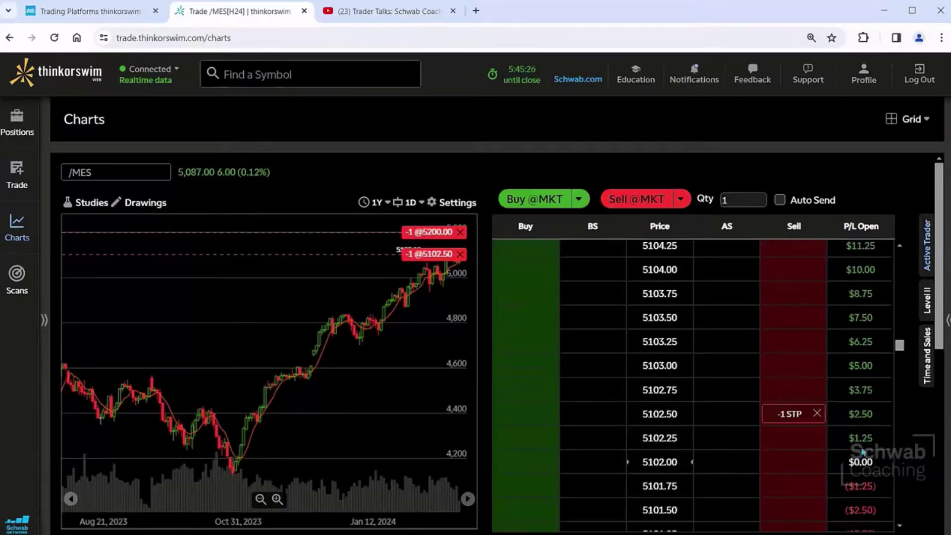
pyautogui.scroll(1, 862, 451)
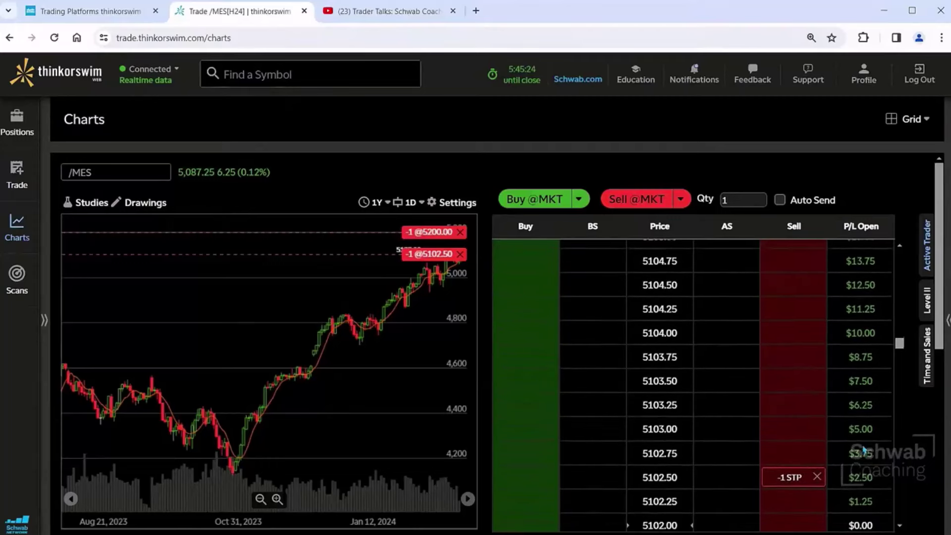
pyautogui.scroll(3, 863, 449)
pyautogui.scroll(8, 863, 449)
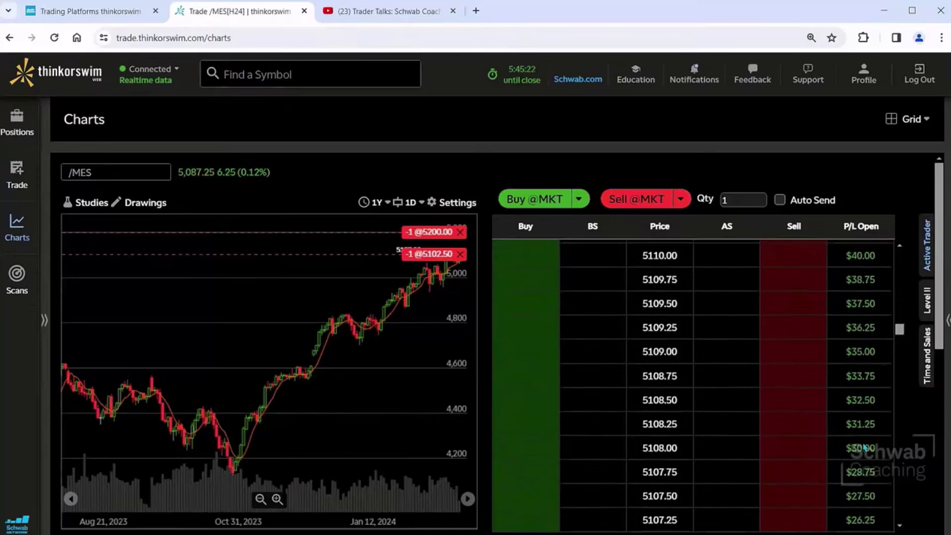
pyautogui.scroll(8, 863, 449)
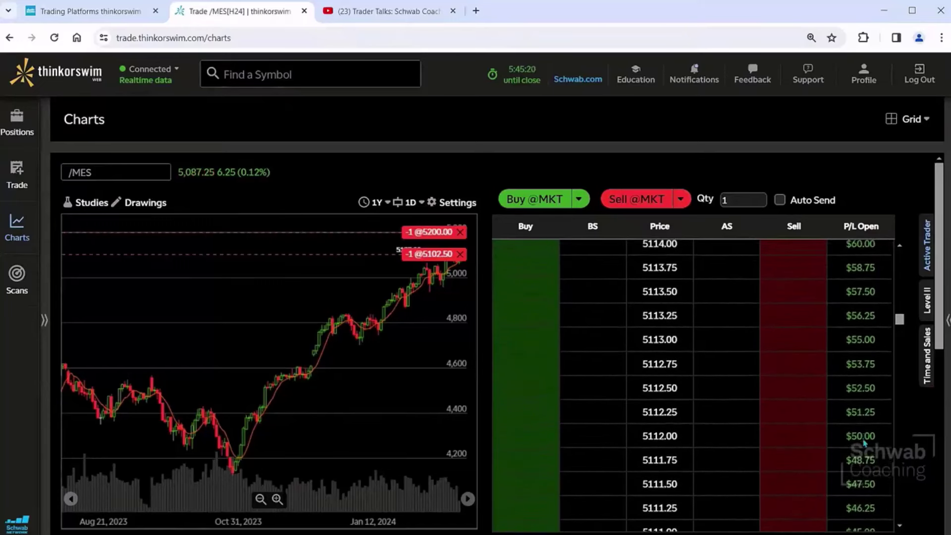
pyautogui.scroll(-8, 863, 446)
pyautogui.scroll(-10, 863, 443)
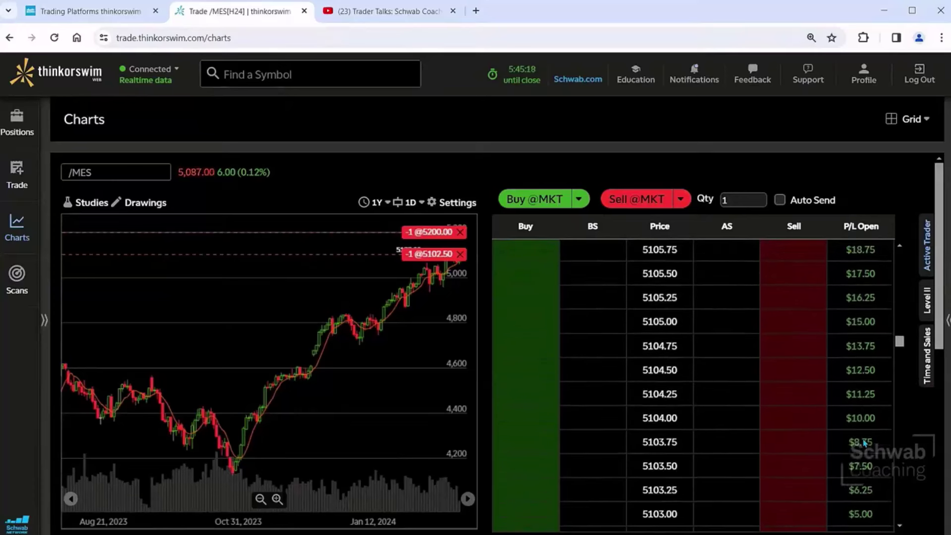
pyautogui.scroll(-5, 863, 442)
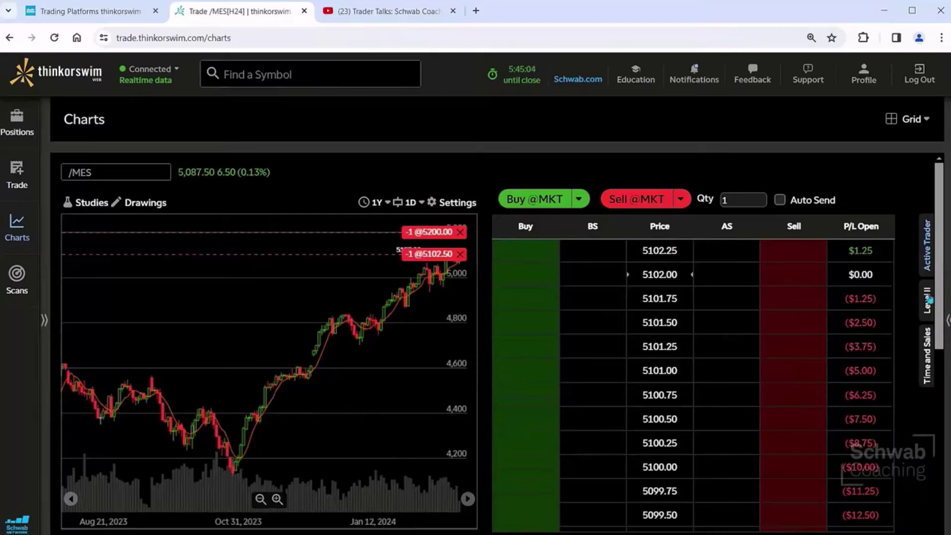
# - Close the Active Trader ladder and show the Level II quotes beside the /MES chart
pyautogui.click(931, 272)
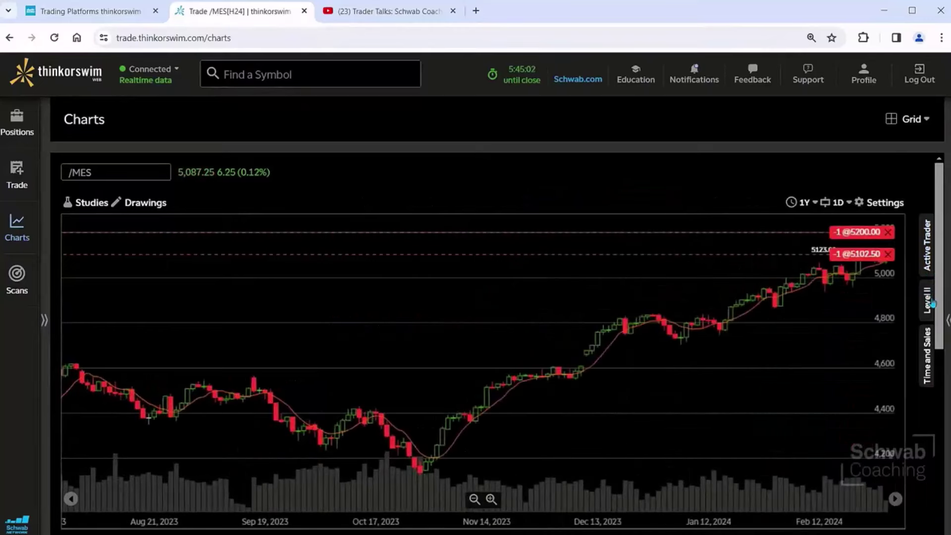
pyautogui.click(932, 305)
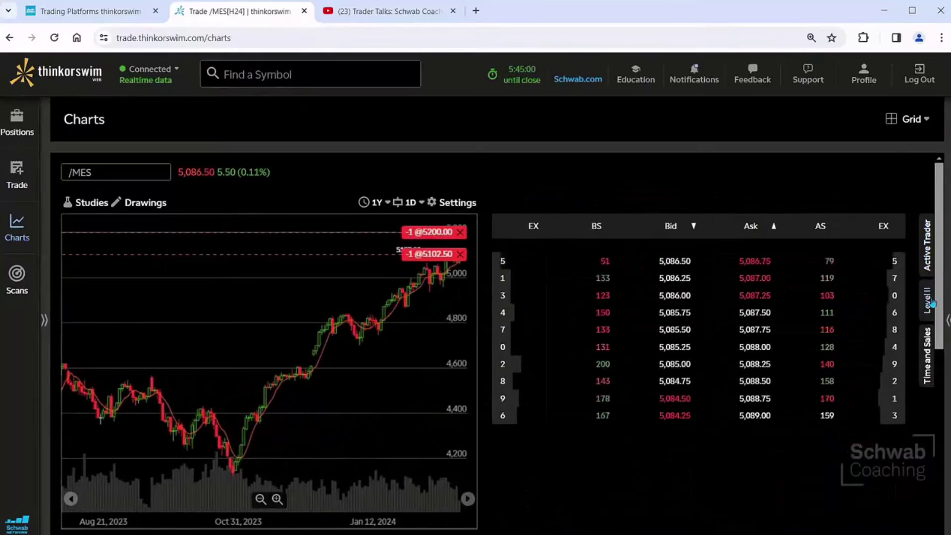
# - Replace the Level II quotes with the /MES Time and Sales list, review the trades, and close the list
pyautogui.click(934, 304)
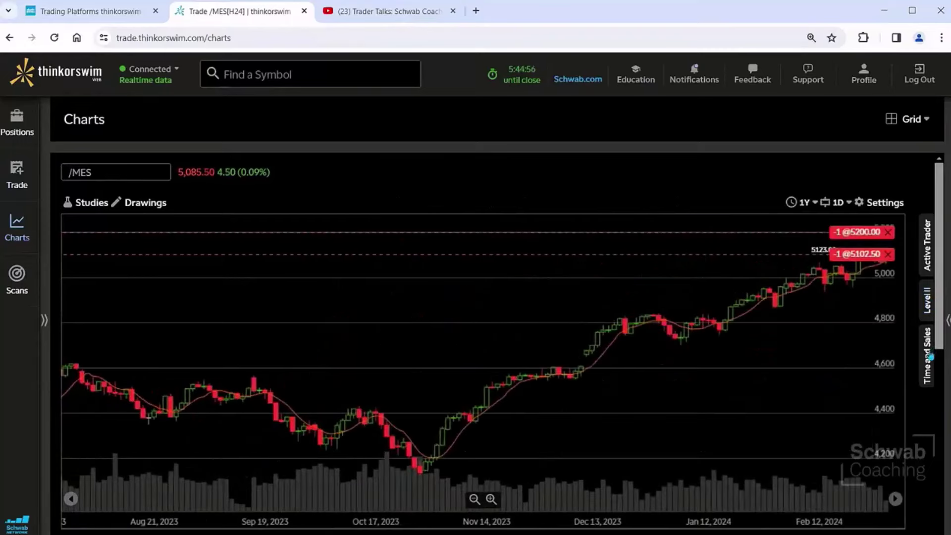
pyautogui.click(931, 357)
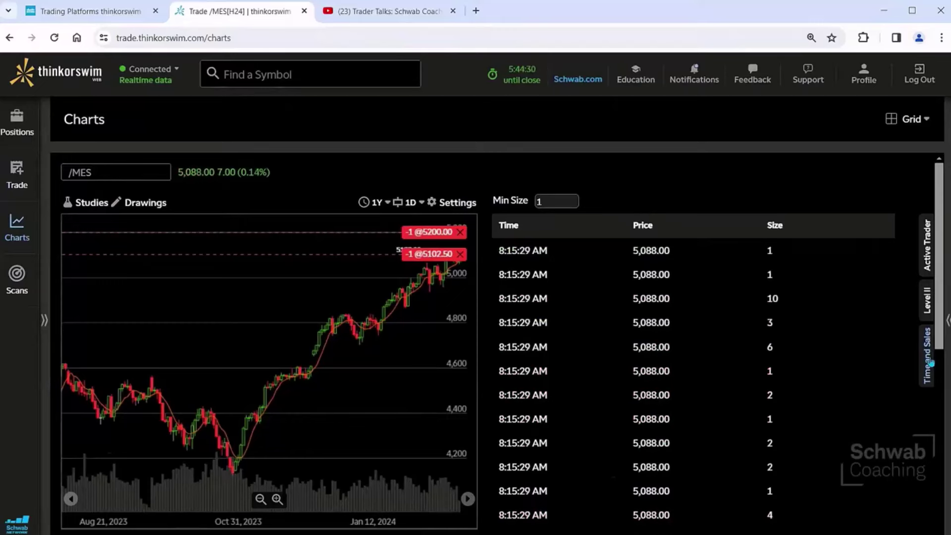
pyautogui.click(930, 365)
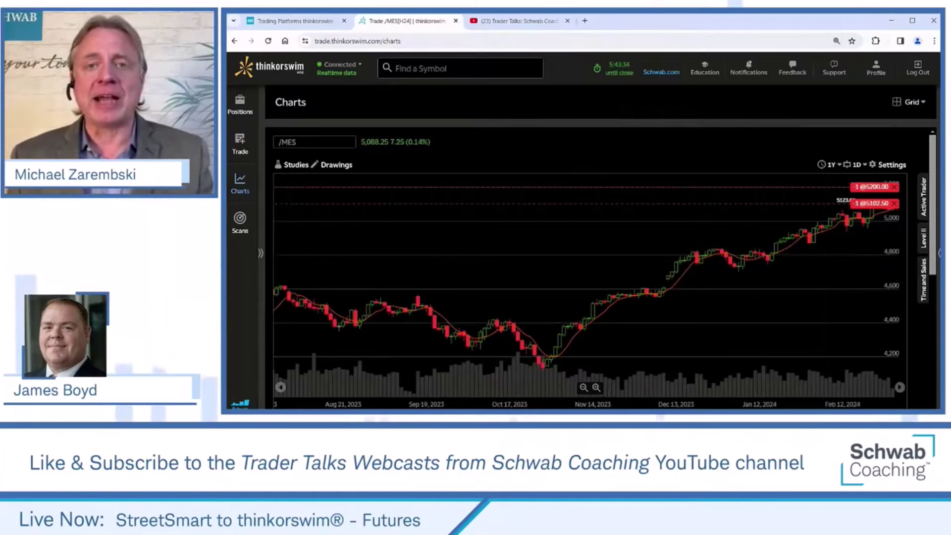
# - Return to the Schwab client site and open the Trading Platforms page from the Trade section
pyautogui.click(297, 22)
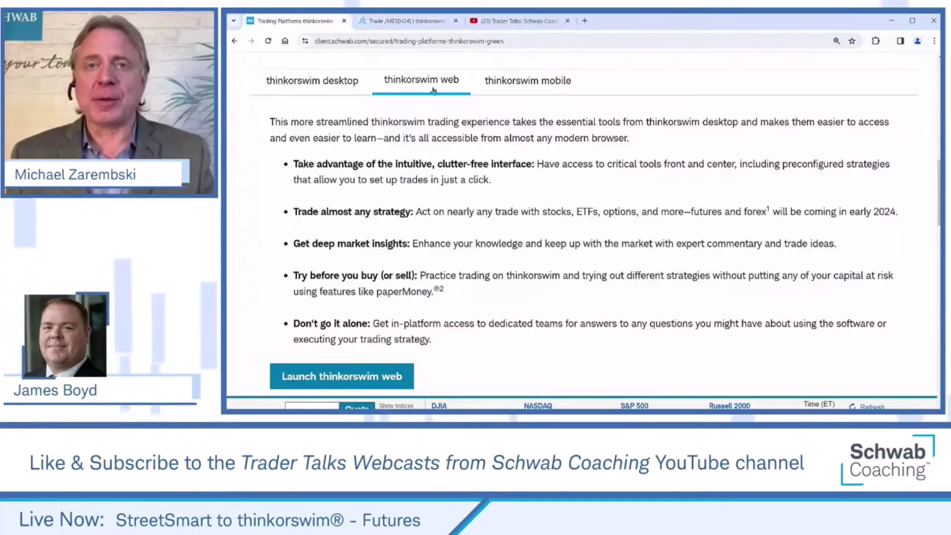
pyautogui.scroll(10, 439, 110)
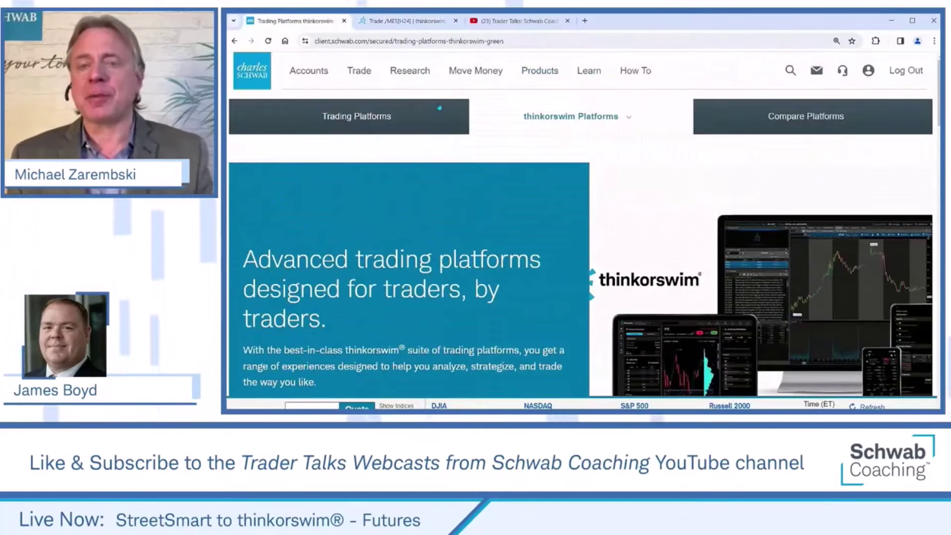
pyautogui.click(589, 70)
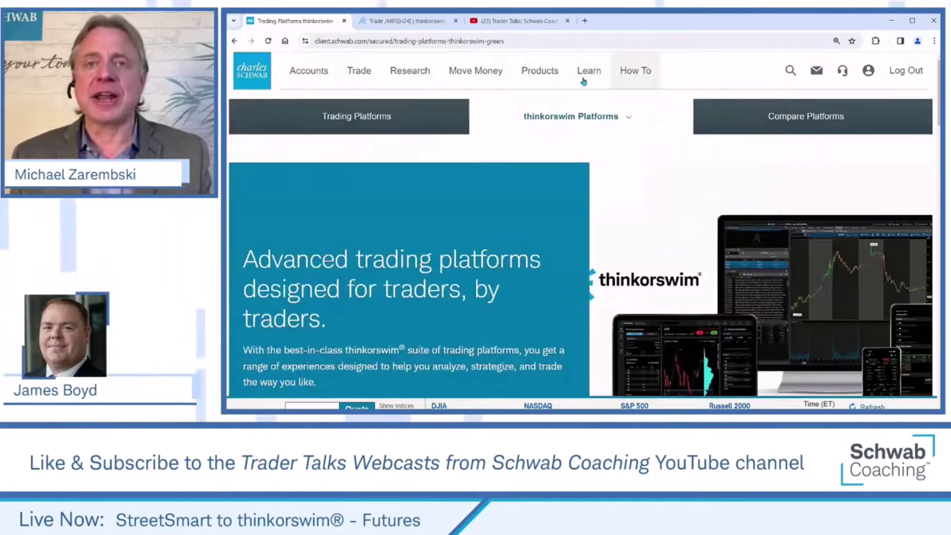
pyautogui.moveTo(355, 70)
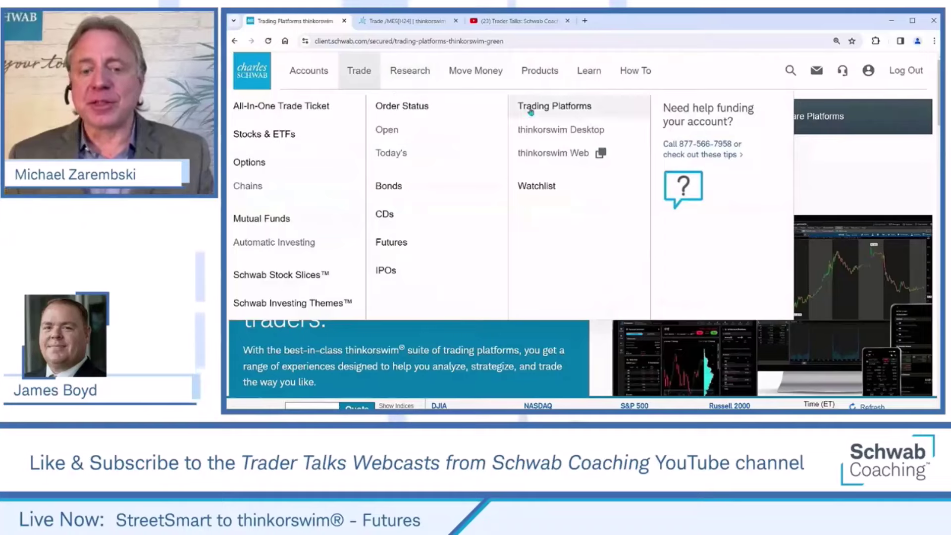
pyautogui.click(569, 107)
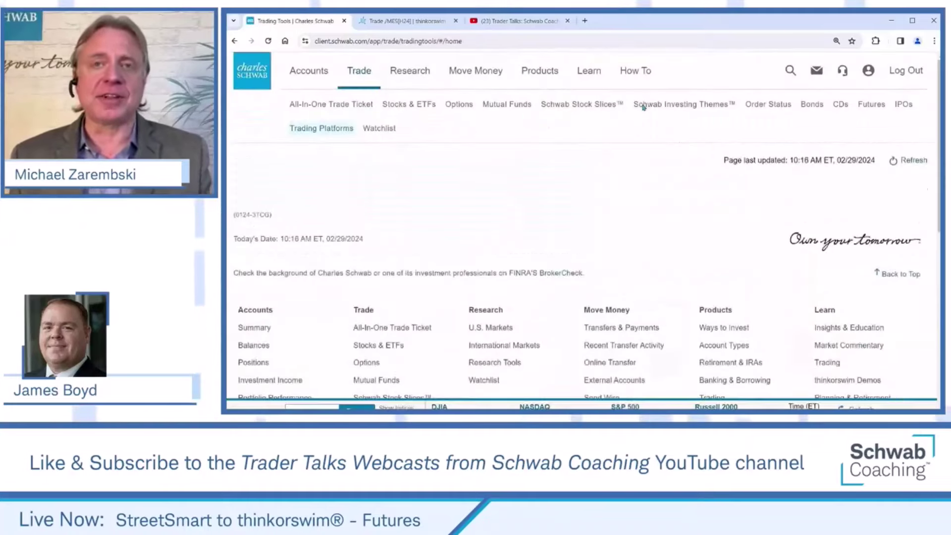
# - Switch to the Trader Talks: Schwab Coaching Webcasts channel on YouTube and select its web address
pyautogui.click(551, 21)
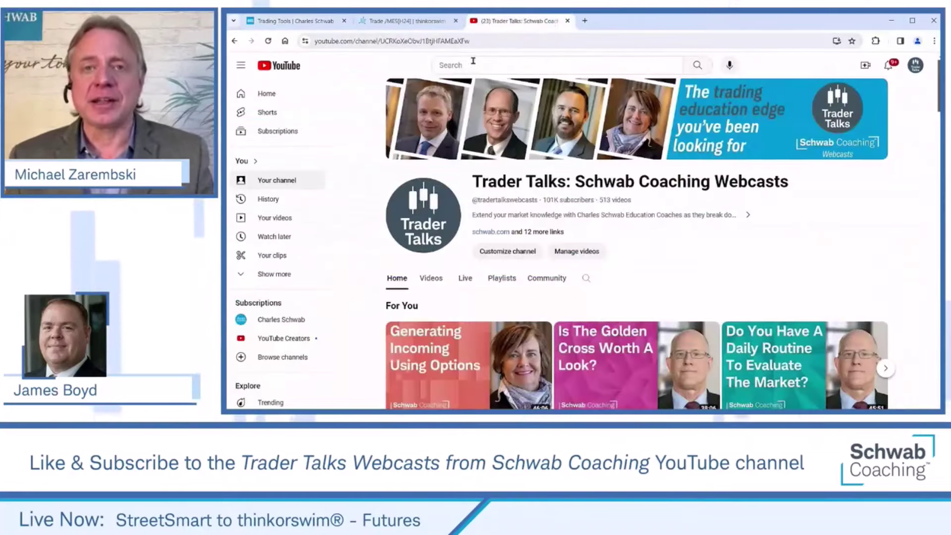
pyautogui.click(484, 43)
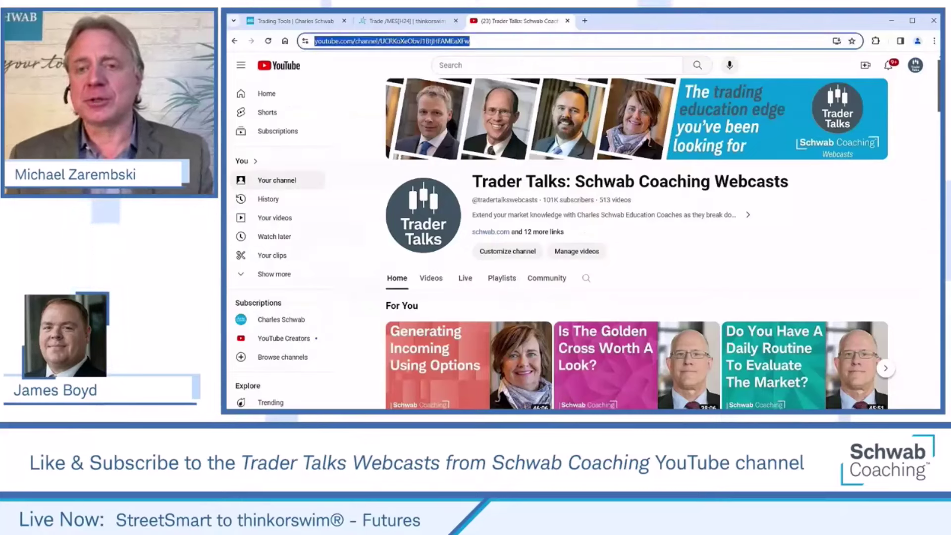
pyautogui.hotkey('alt', 'Tab')
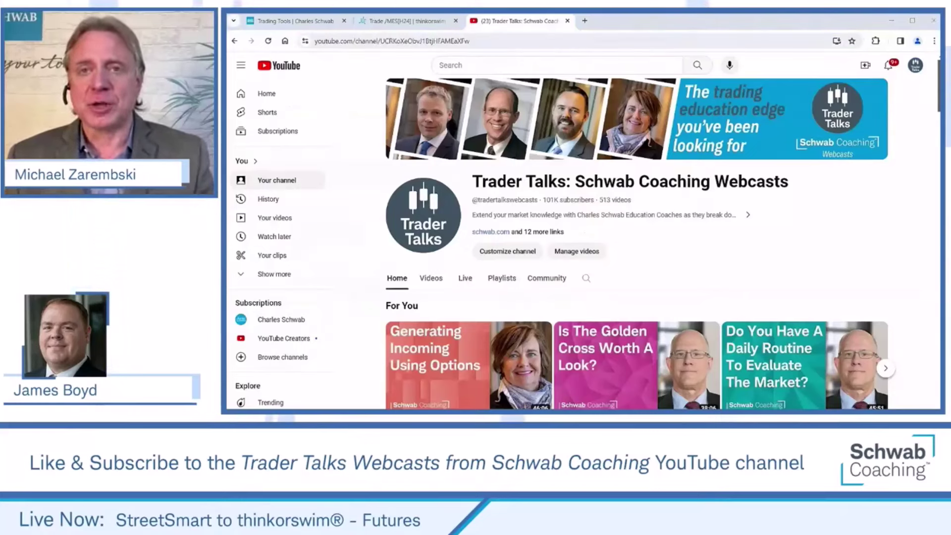